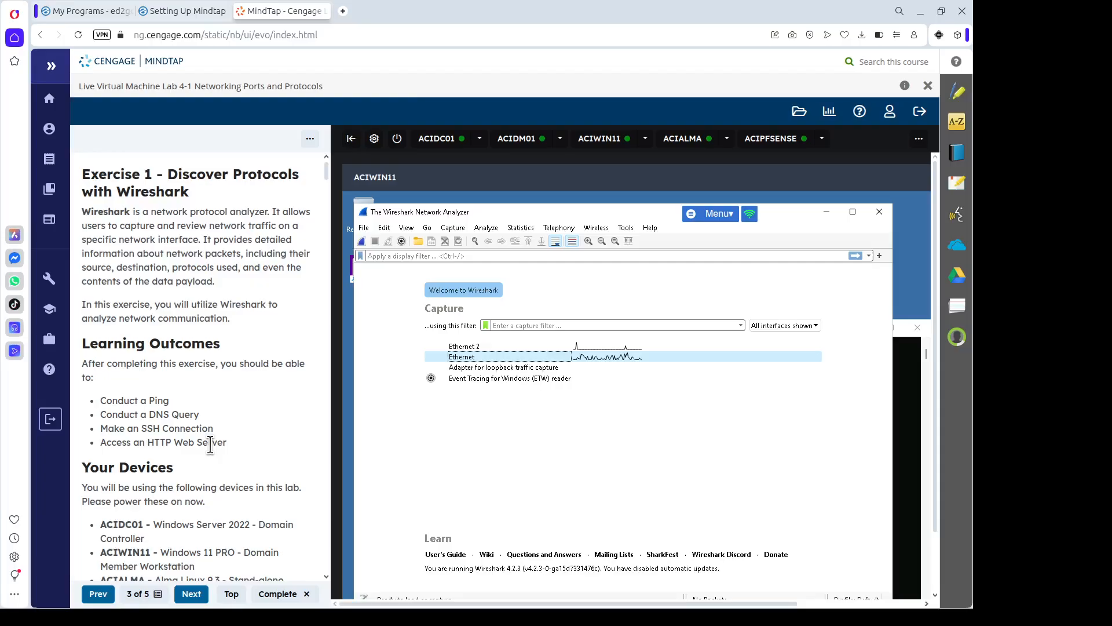
# Move the Command Prompt aside and start a Wireshark capture on the Ethernet interface.
pyautogui.click(927, 360)
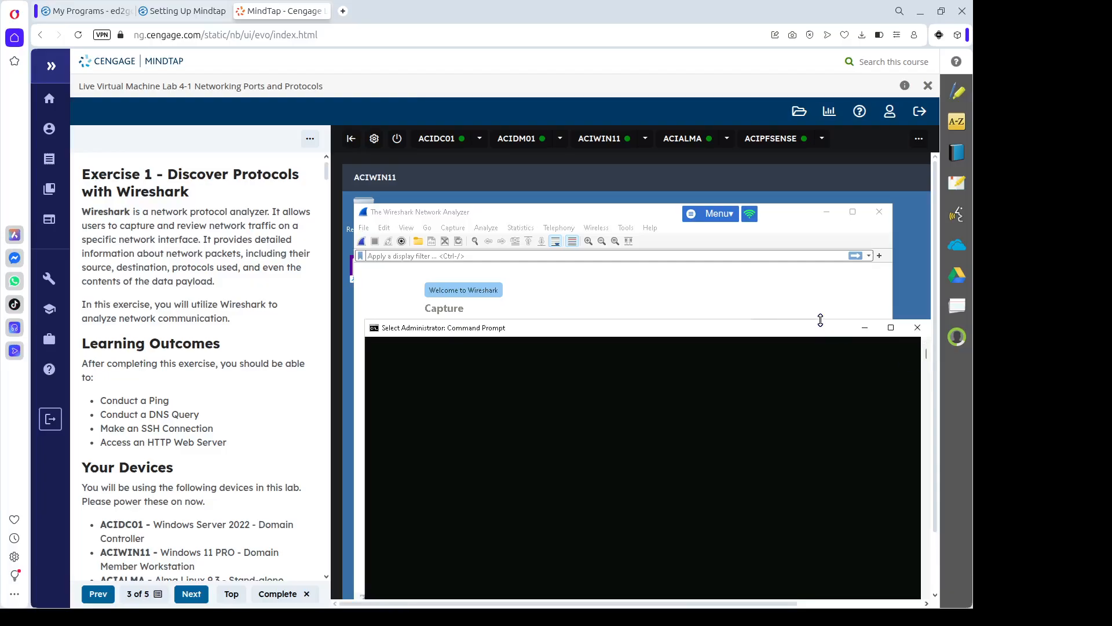
pyautogui.moveTo(821, 351); pyautogui.dragTo(805, 397)
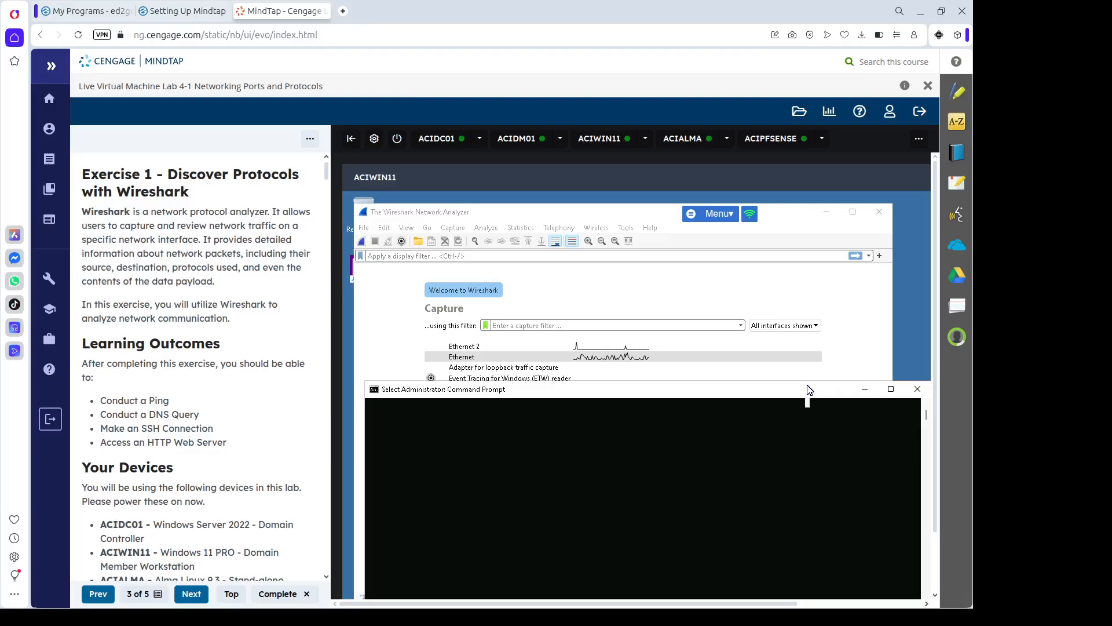
pyautogui.scroll(5, 745, 463)
pyautogui.scroll(-10, 745, 466)
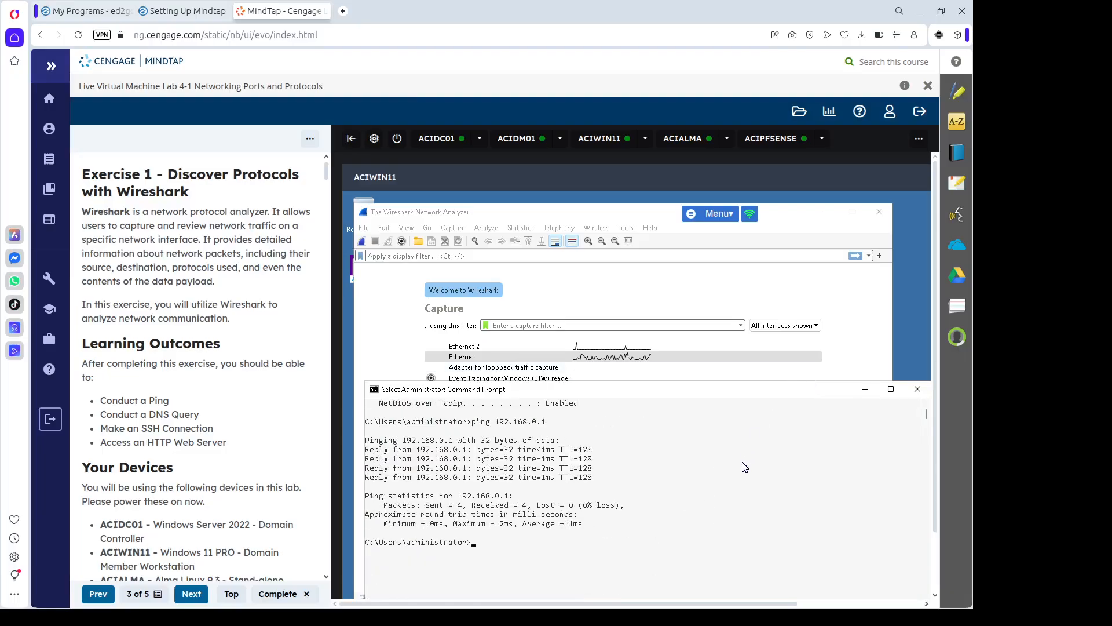
pyautogui.doubleClick(603, 357)
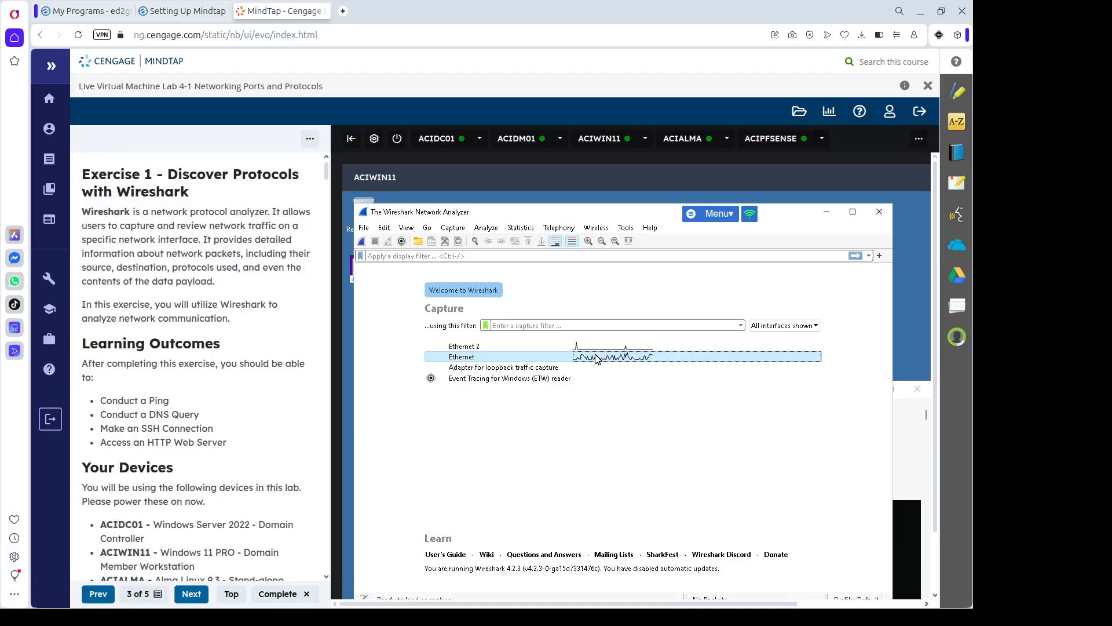
# Ping 192.168.0.1 from the Command Prompt while the capture runs.
pyautogui.click(921, 470)
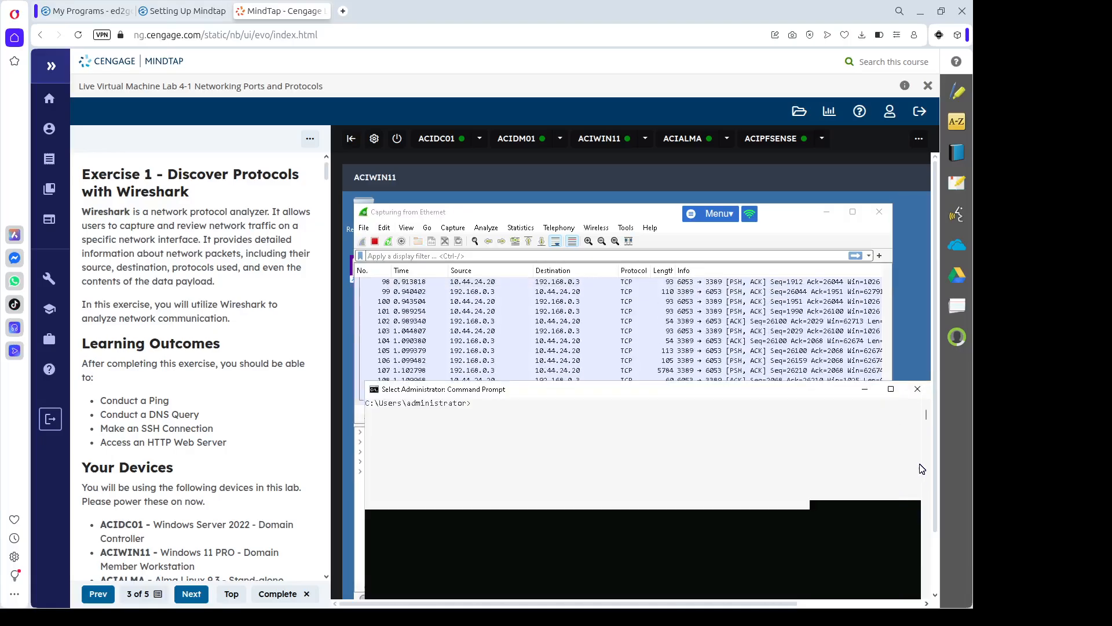
pyautogui.write('pi')
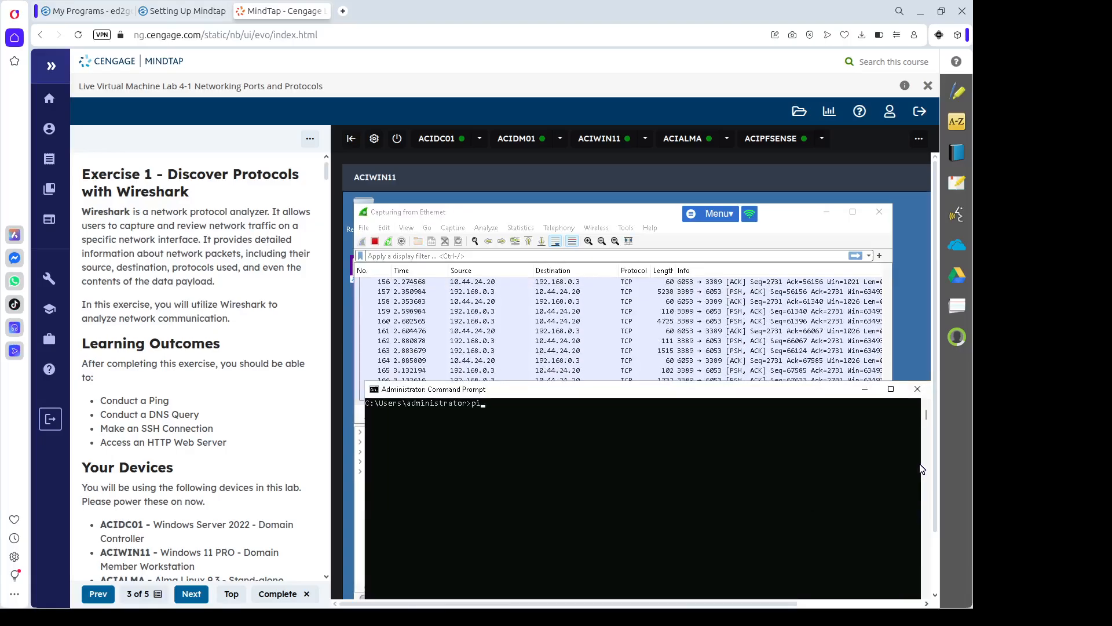
pyautogui.write('ng 19')
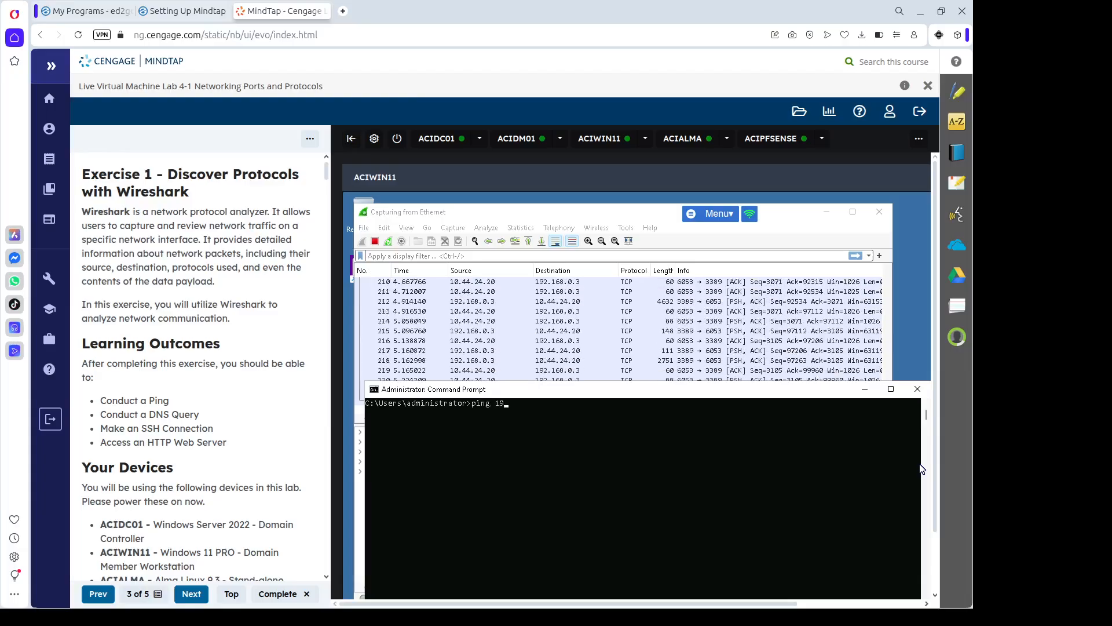
pyautogui.write('2.168')
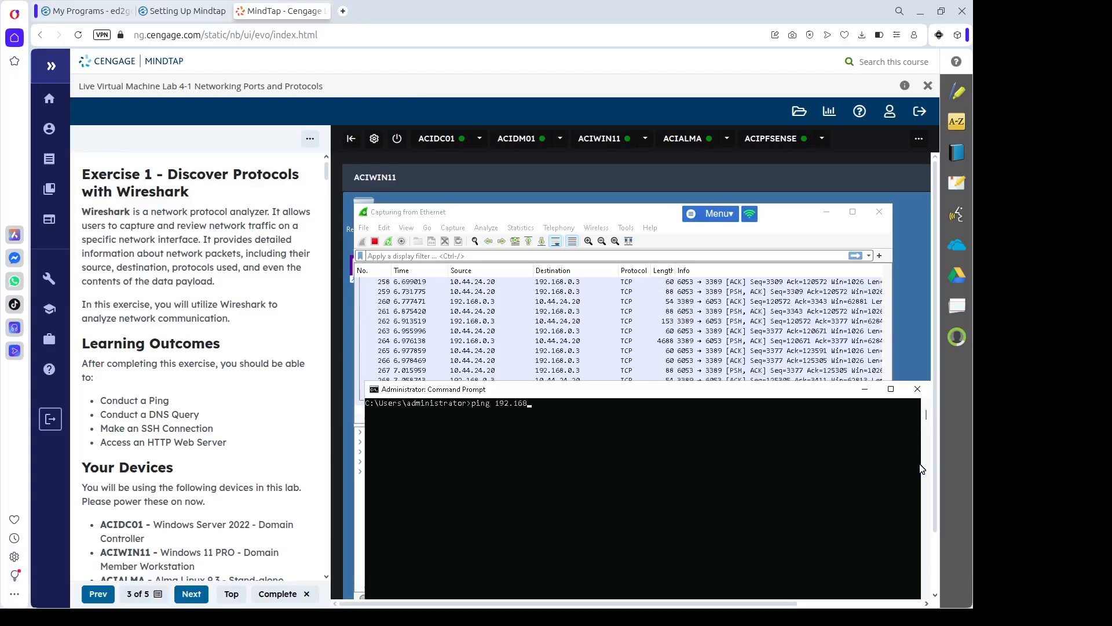
pyautogui.write('.0.1')
pyautogui.press('Return')
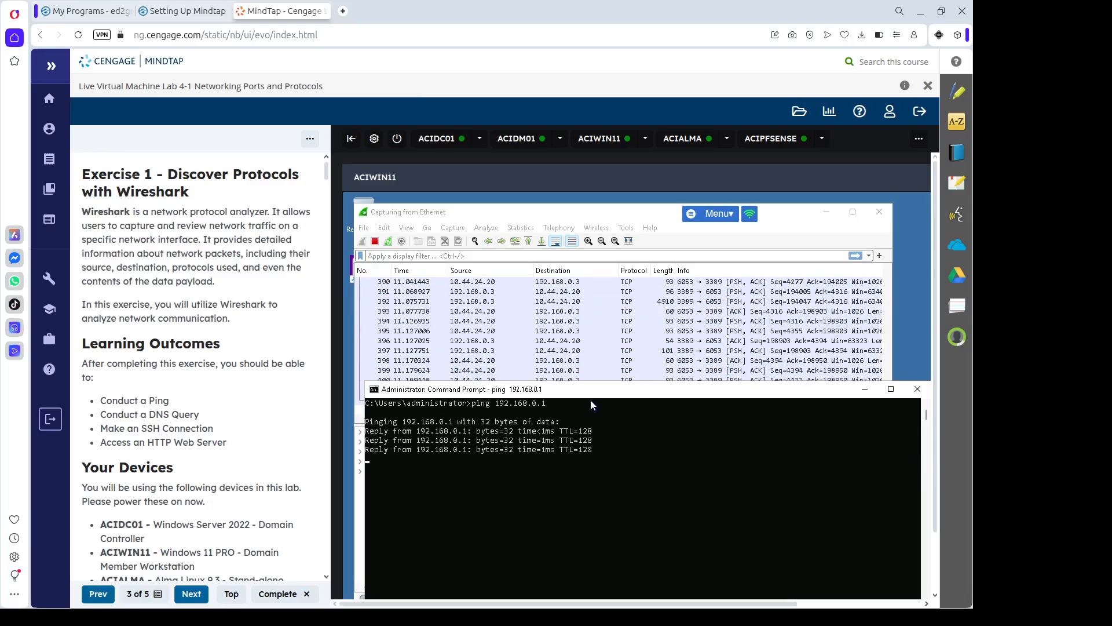
# Stop the Wireshark capture and apply the icmp display filter.
pyautogui.click(393, 255)
pyautogui.hotkey('ctrl', 'e')
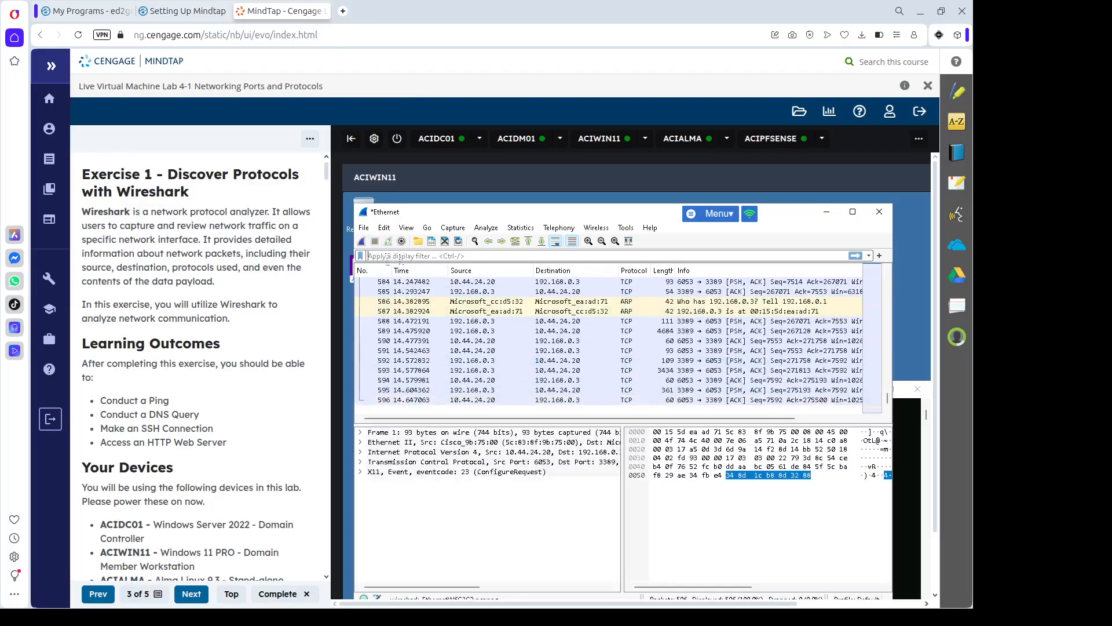
pyautogui.write('icmp')
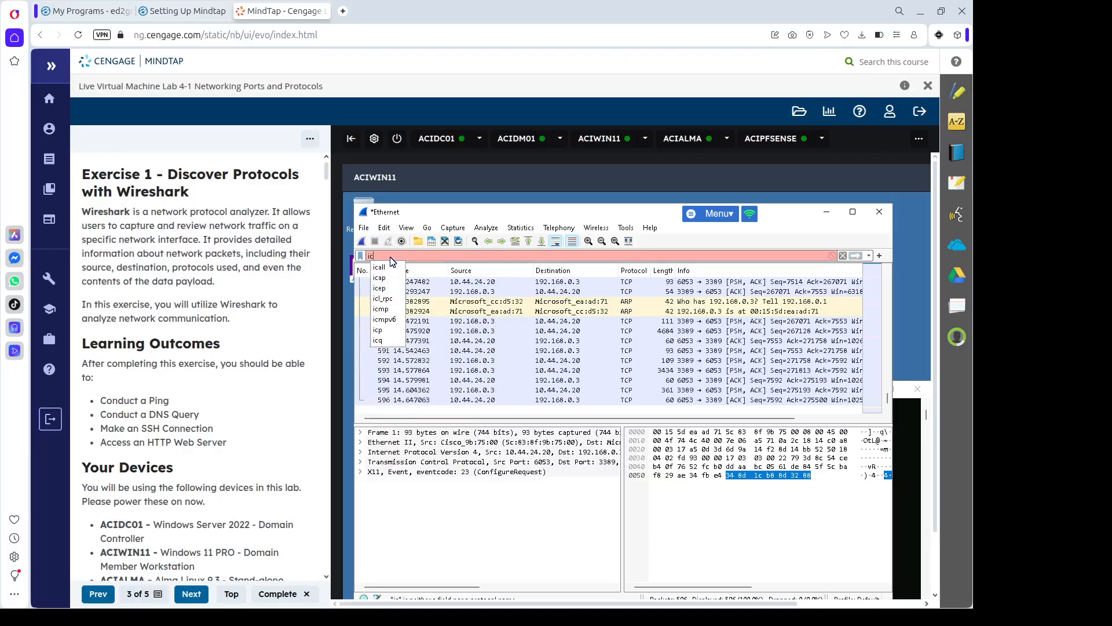
pyautogui.press('Return')
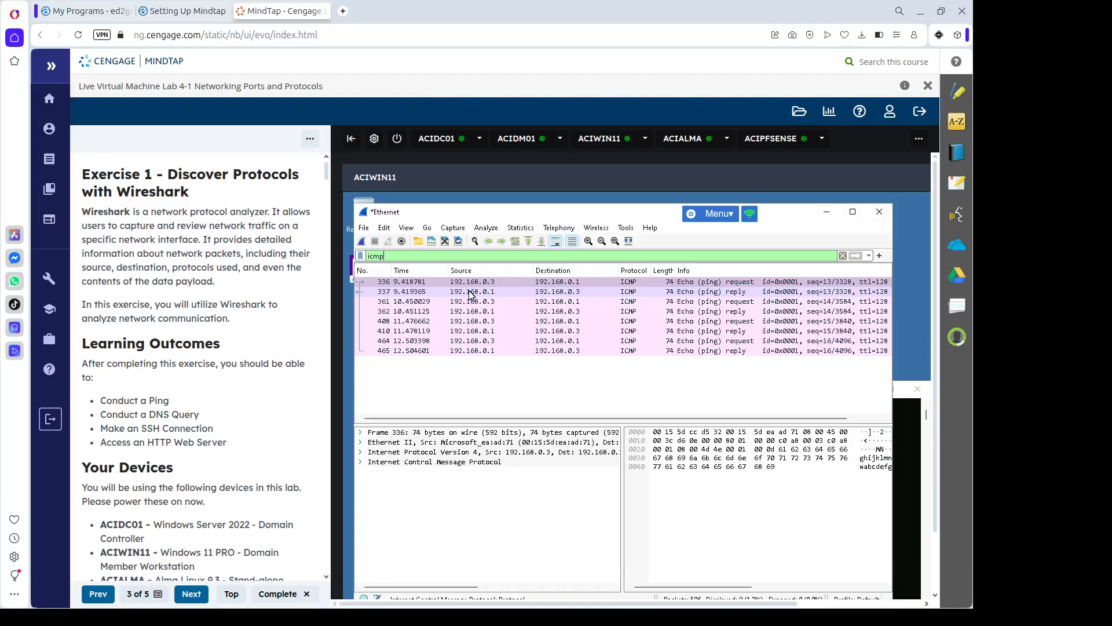
# Select ping packet 336 and inspect its Ethernet II destination MAC address.
pyautogui.click(480, 284)
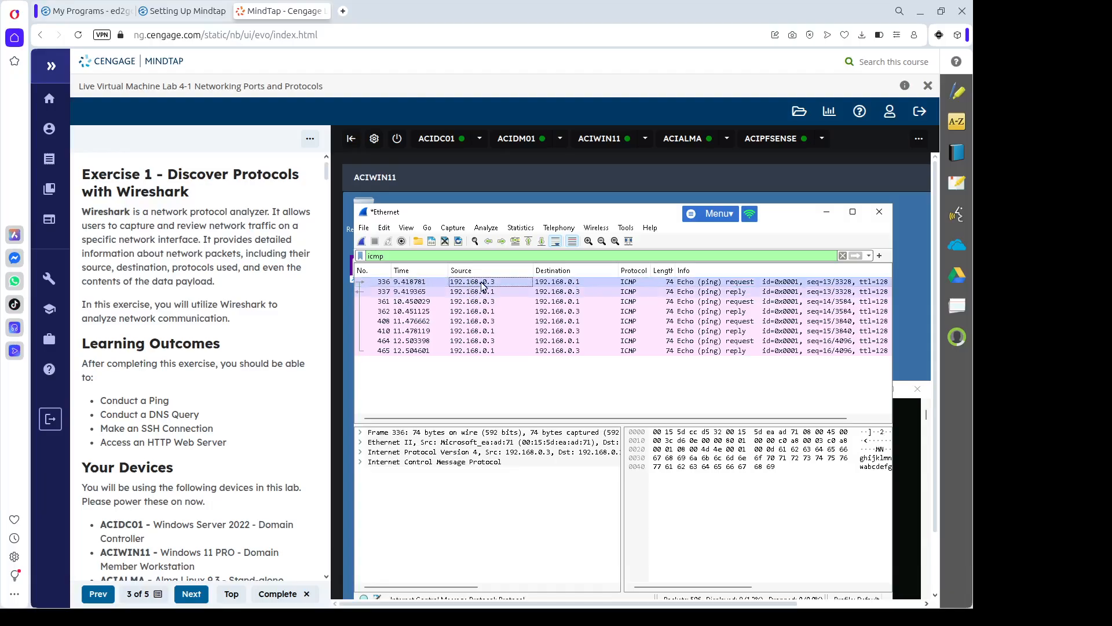
pyautogui.click(577, 284)
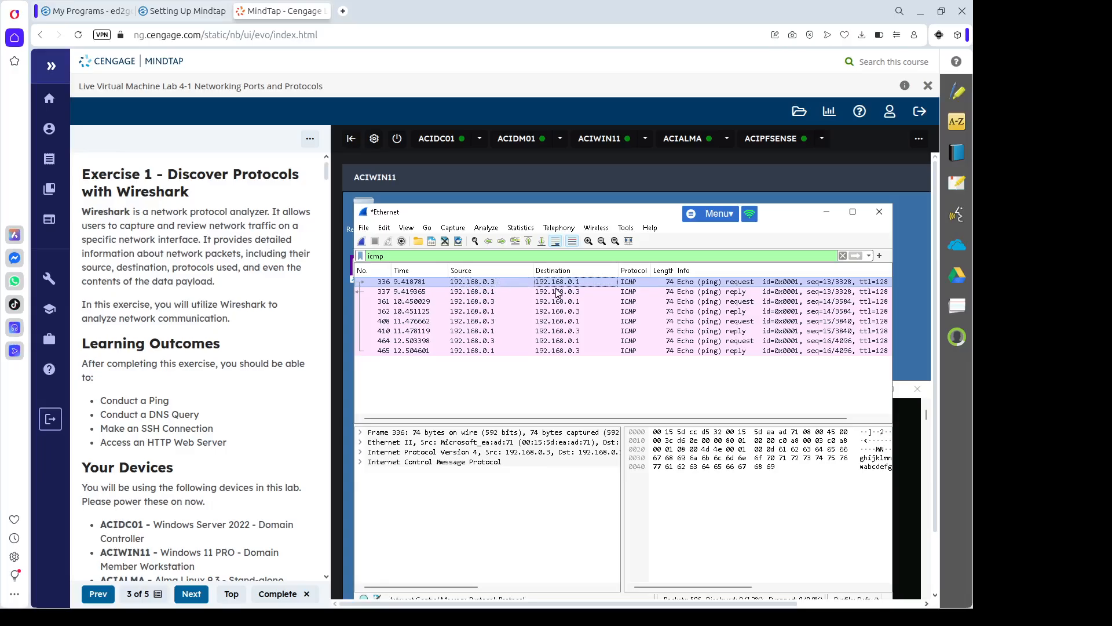
pyautogui.click(361, 443)
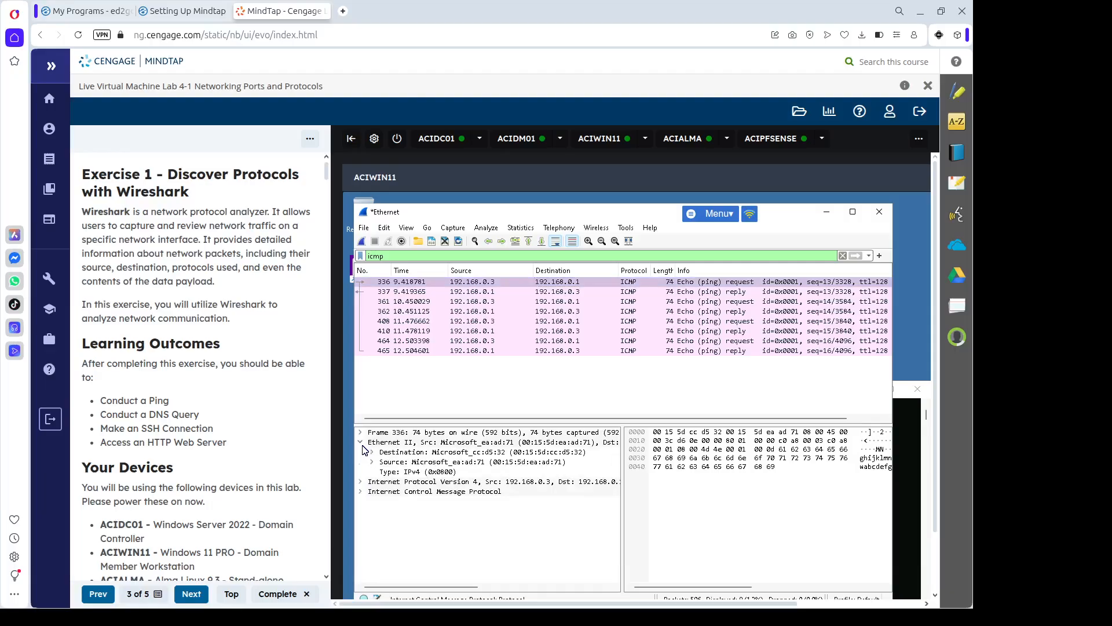
pyautogui.click(571, 443)
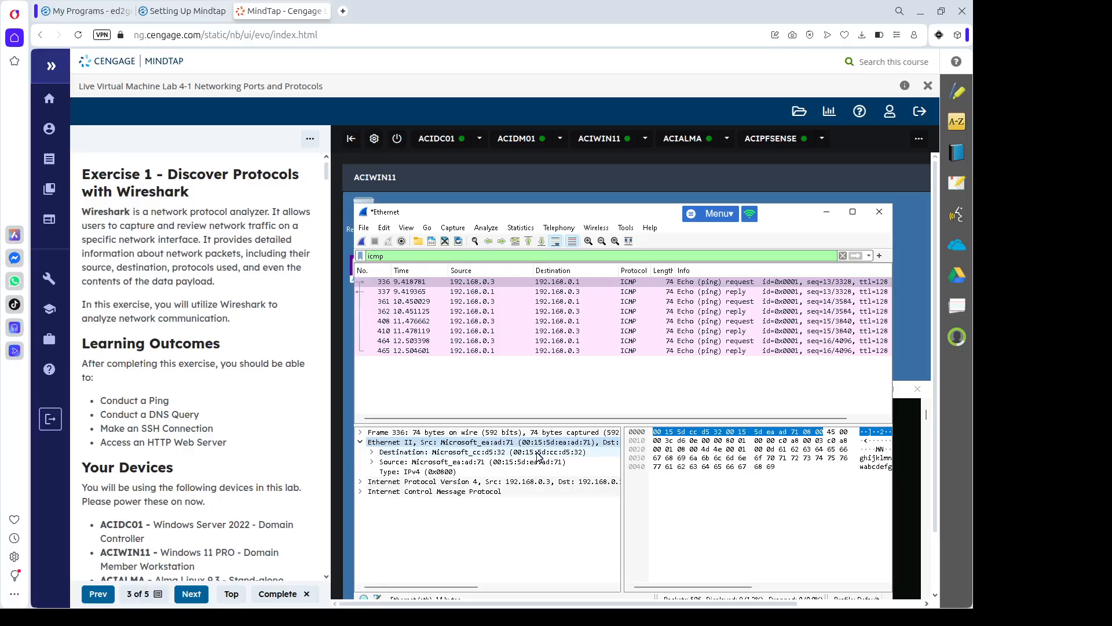
pyautogui.click(600, 452)
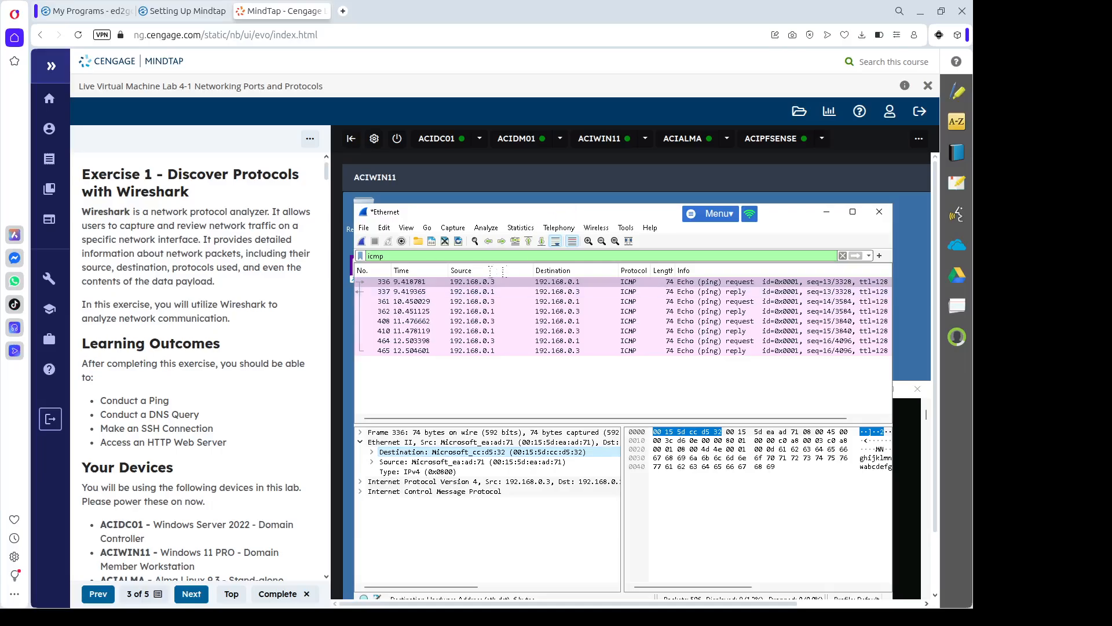
# Replace the icmp filter with 'frame contains 00:15' and apply it.
pyautogui.moveTo(510, 256); pyautogui.dragTo(335, 273)
pyautogui.write('facm')
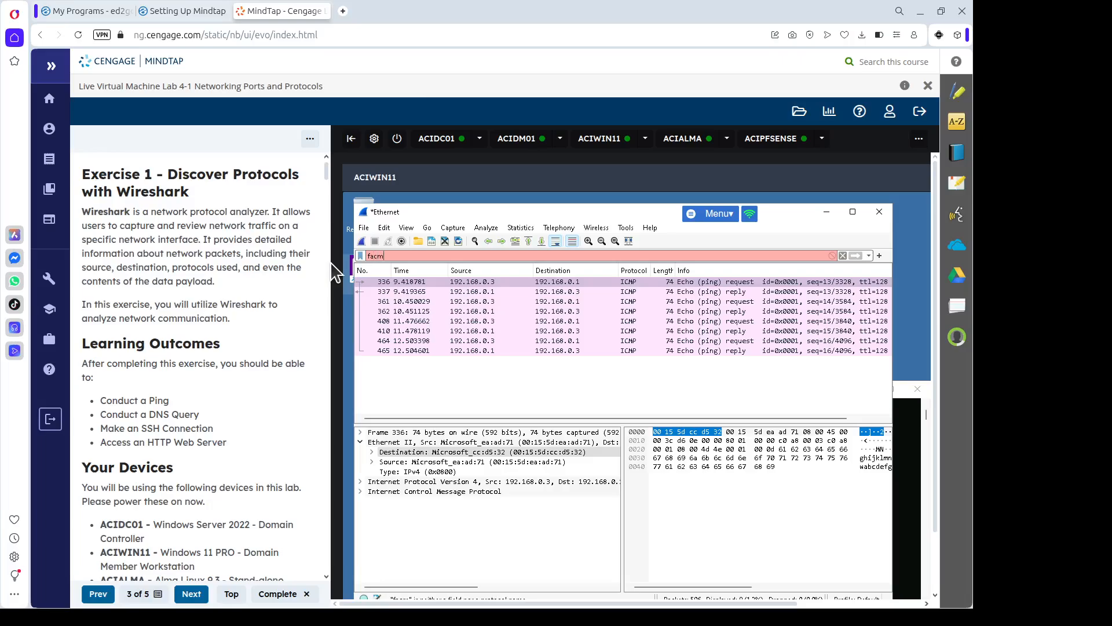
pyautogui.press('BackSpace')
pyautogui.press('BackSpace')
pyautogui.press('BackSpace')
pyautogui.write('r')
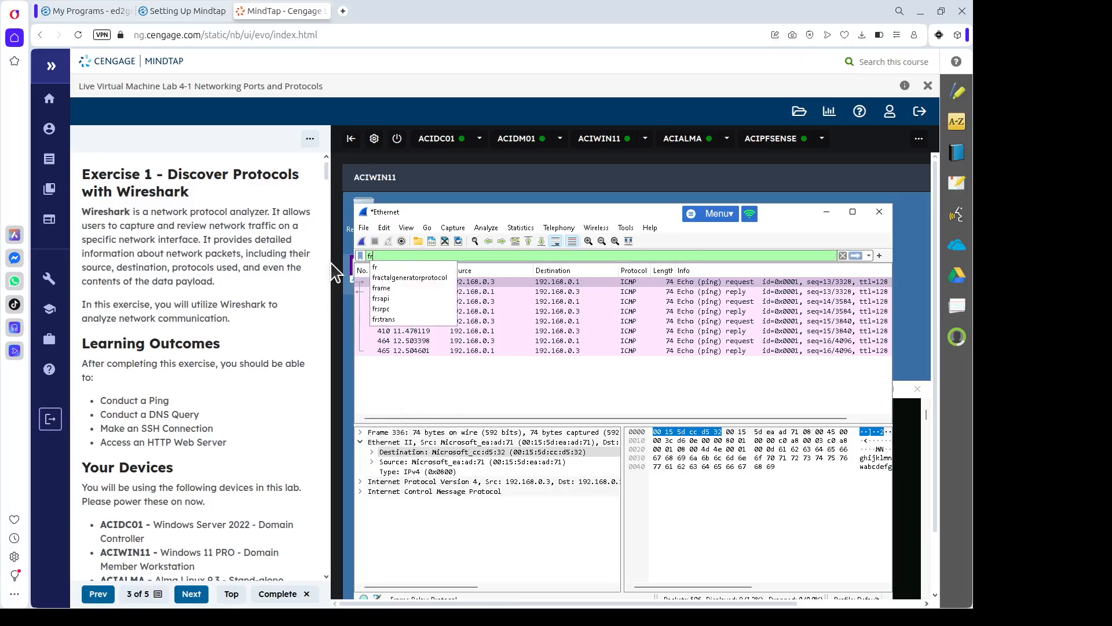
pyautogui.write('ame contina')
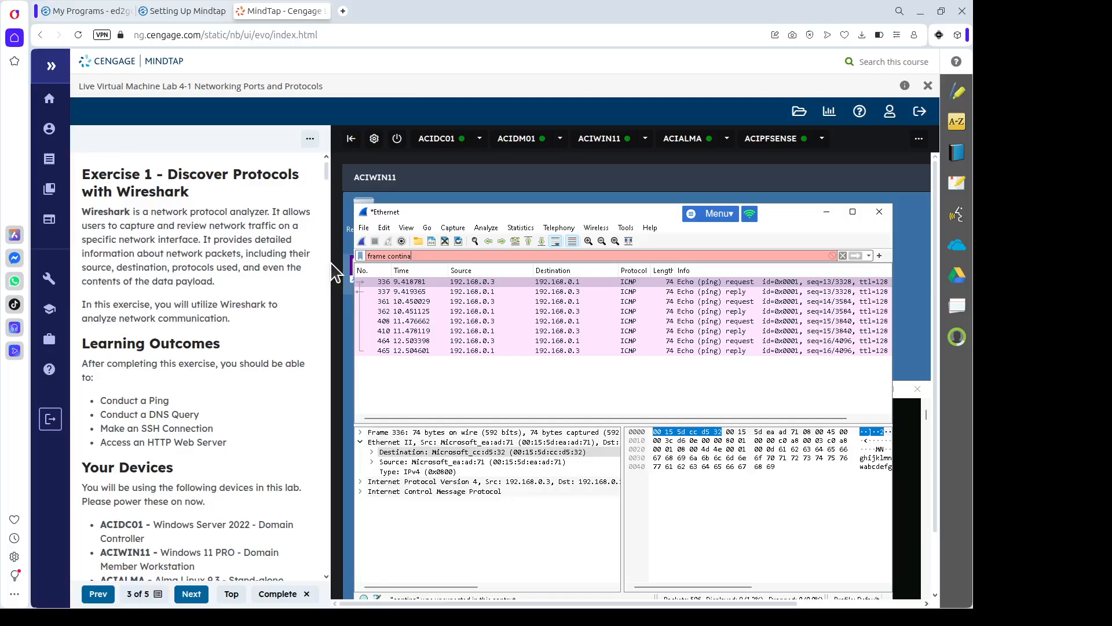
pyautogui.press('BackSpace')
pyautogui.press('BackSpace')
pyautogui.press('BackSpace')
pyautogui.write('ains 00')
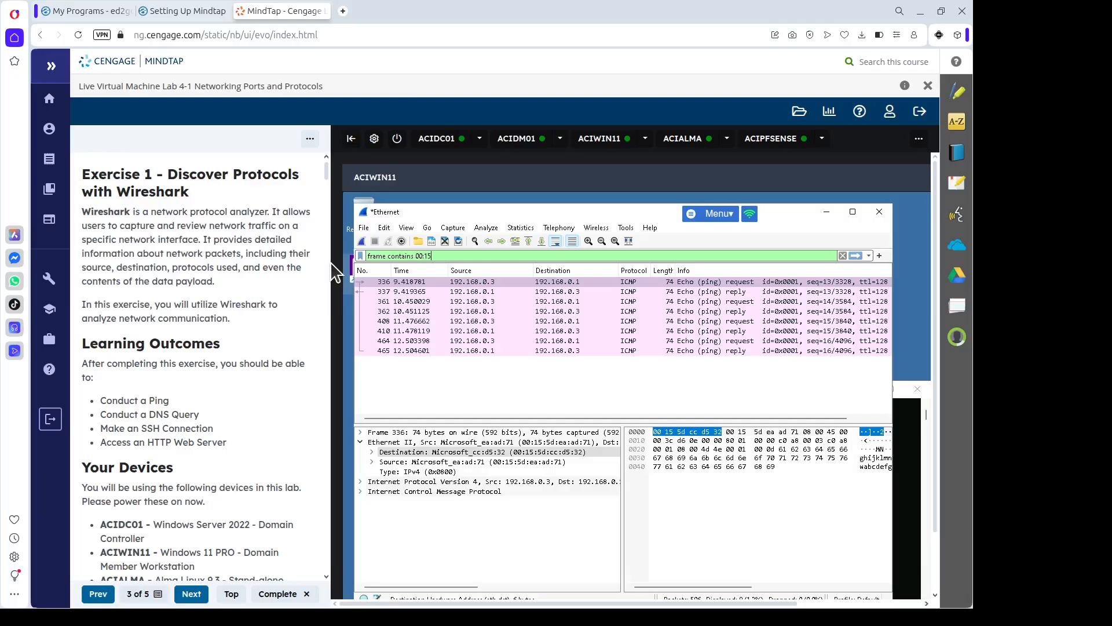
pyautogui.write(':15')
pyautogui.press('Return')
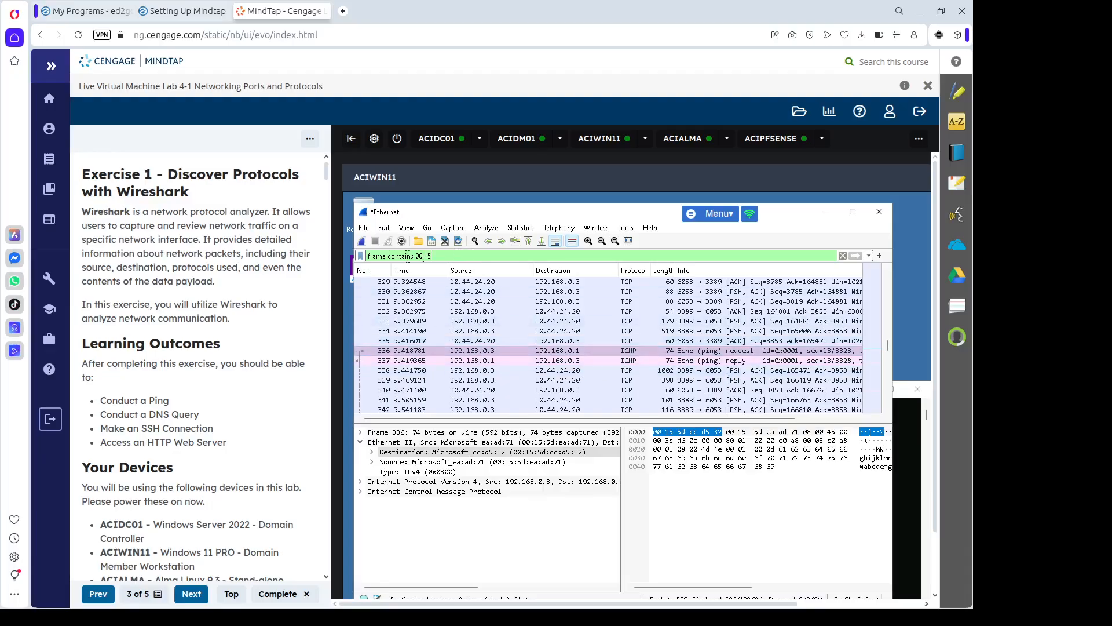
pyautogui.moveTo(432, 256); pyautogui.dragTo(401, 255)
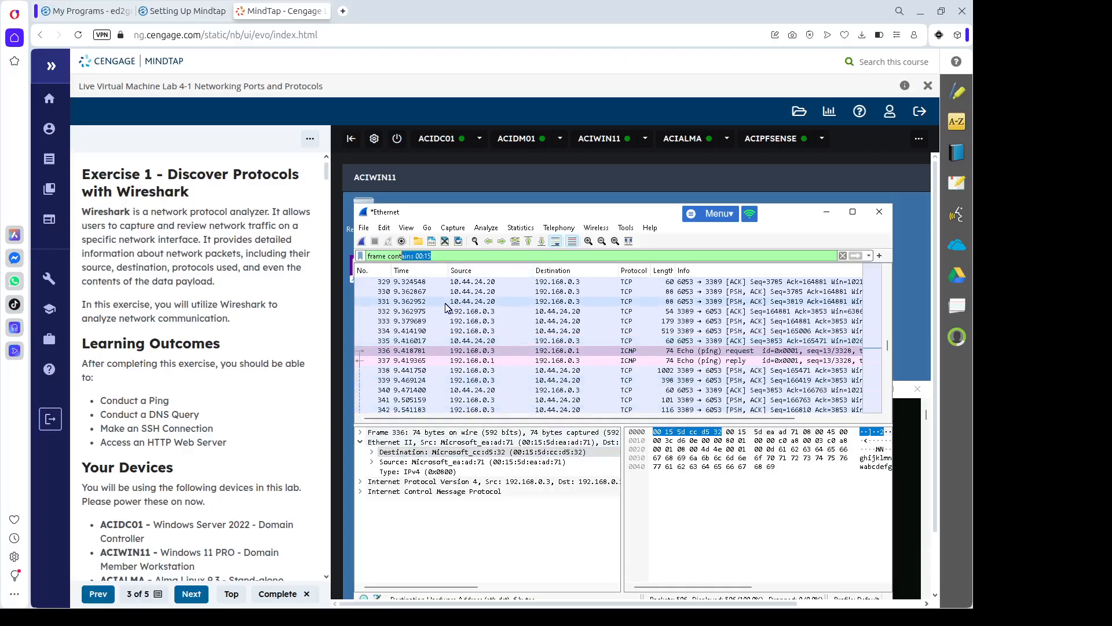
pyautogui.click(450, 256)
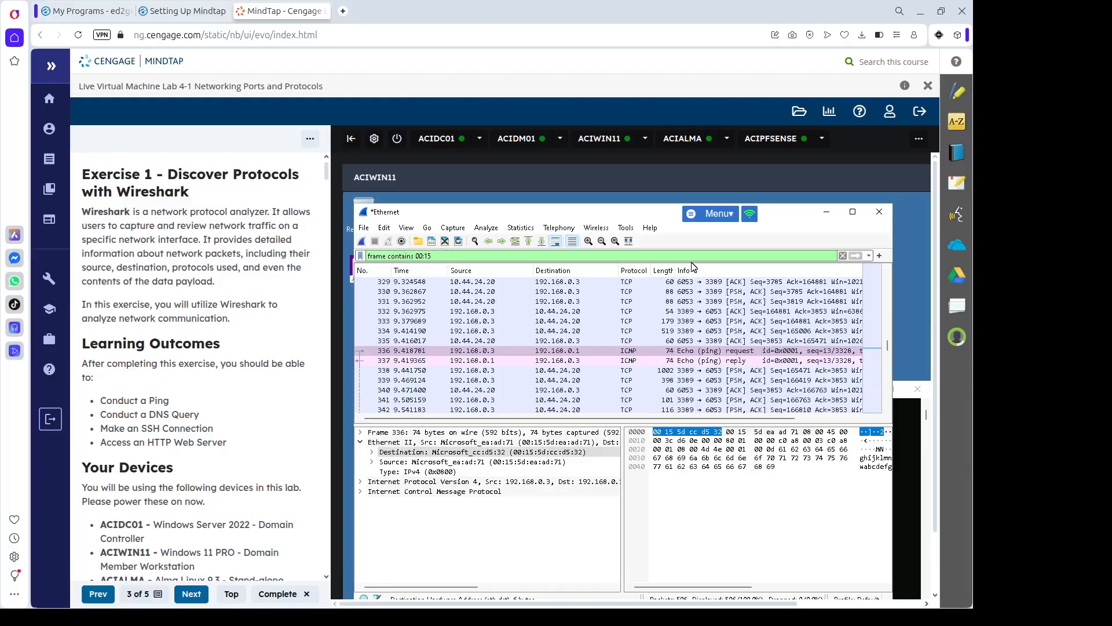
# Close Wireshark without saving the captured packets.
pyautogui.click(927, 421)
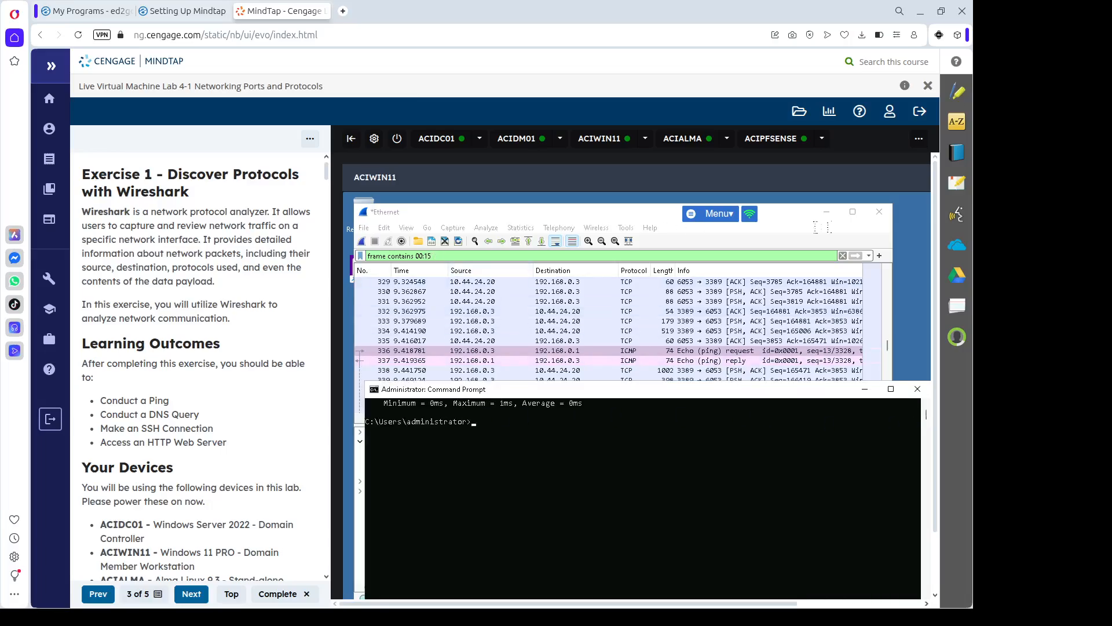
pyautogui.click(882, 211)
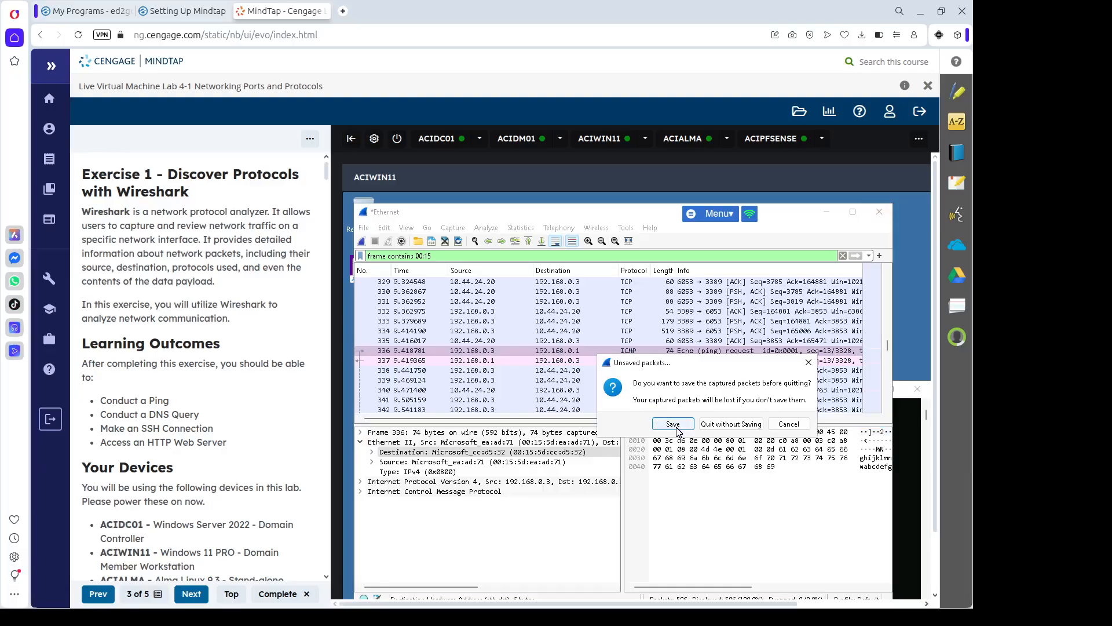
pyautogui.click(730, 425)
# Relaunch Wireshark from Start search 'wire' and begin capturing on Ethernet 2.
pyautogui.scroll(-1, 716, 455)
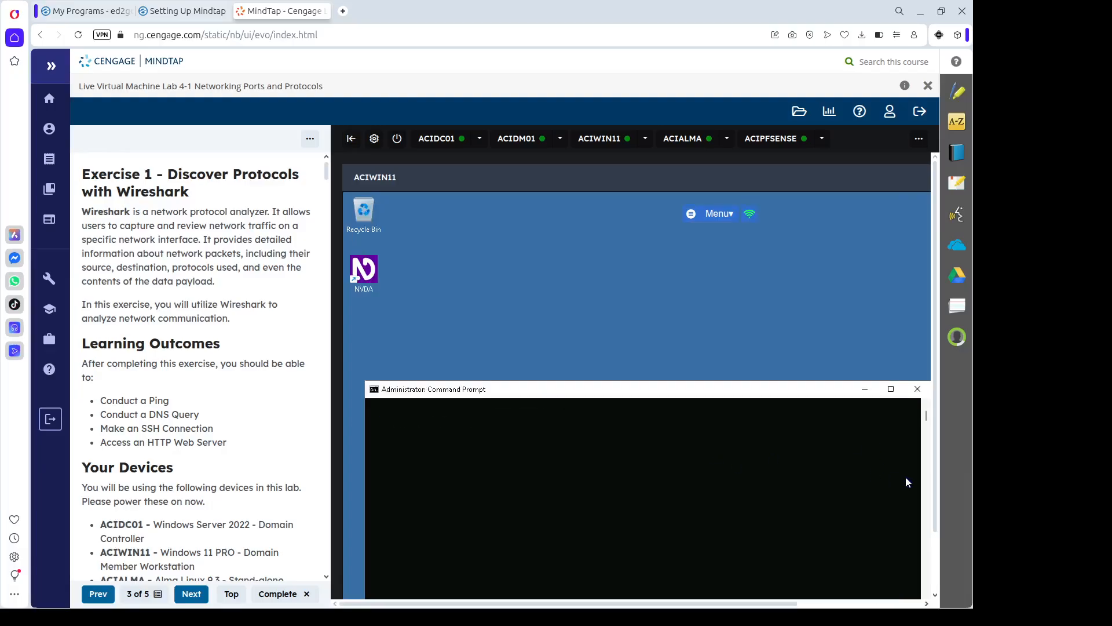
pyautogui.scroll(-1, 933, 567)
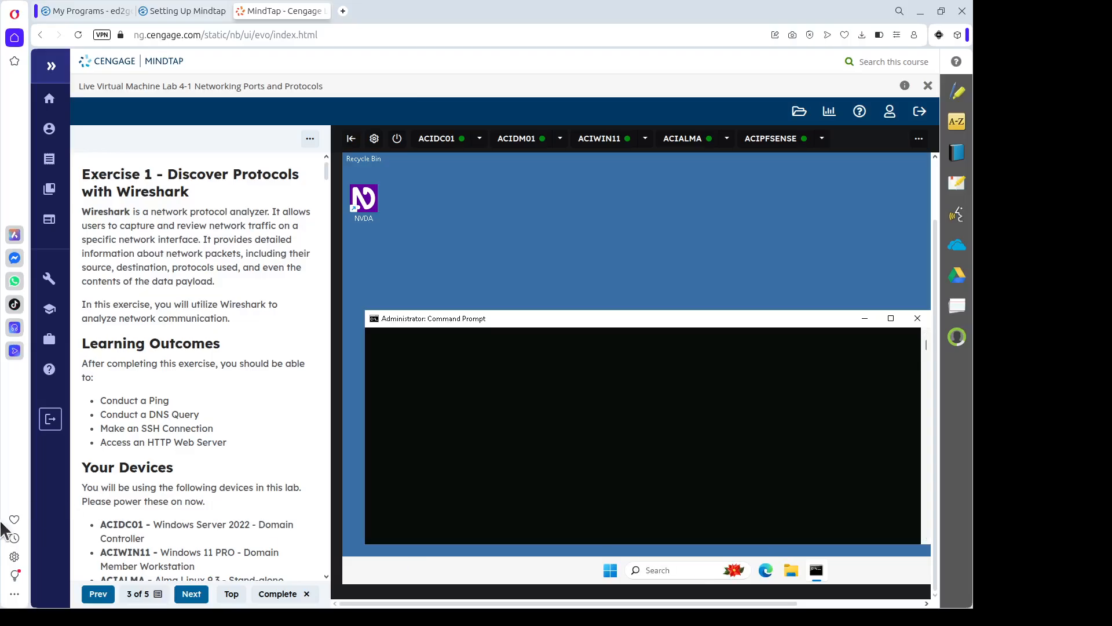
pyautogui.click(614, 574)
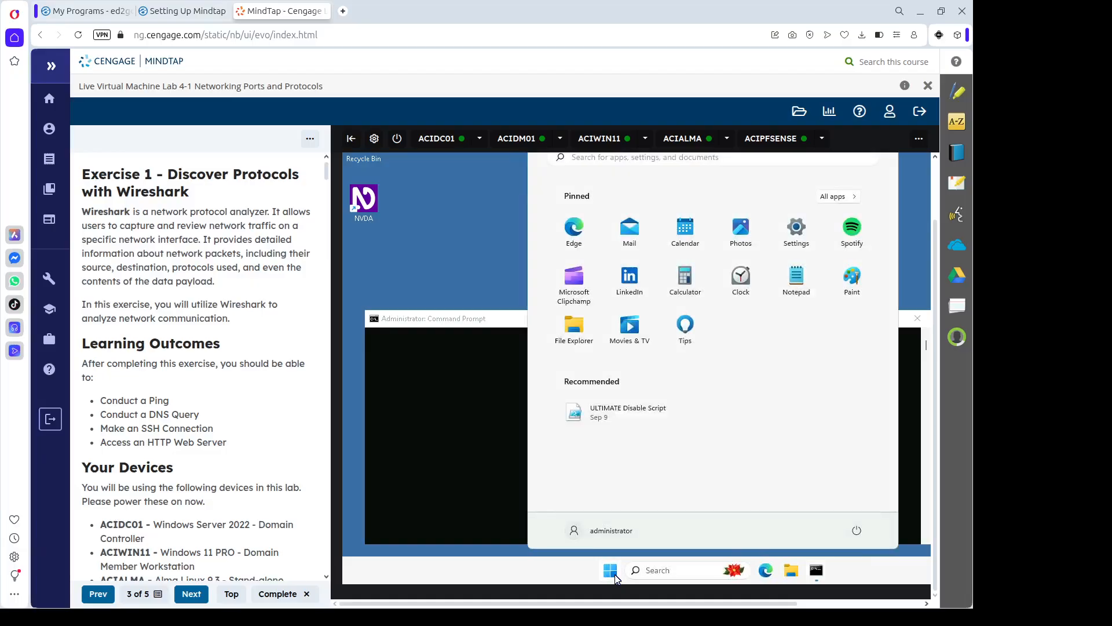
pyautogui.write('wire')
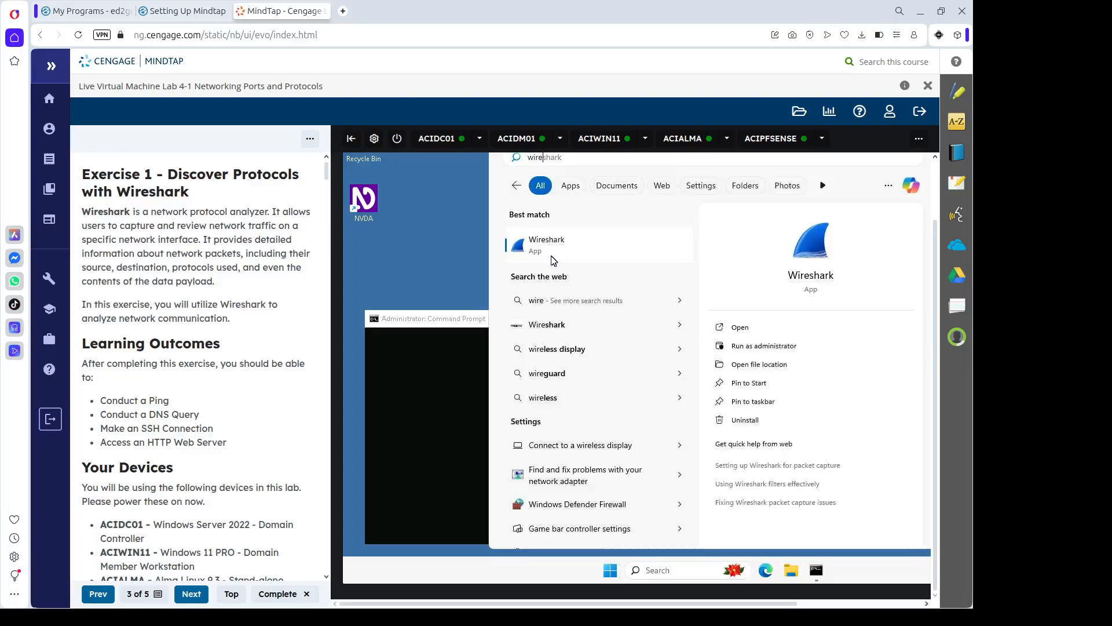
pyautogui.click(553, 252)
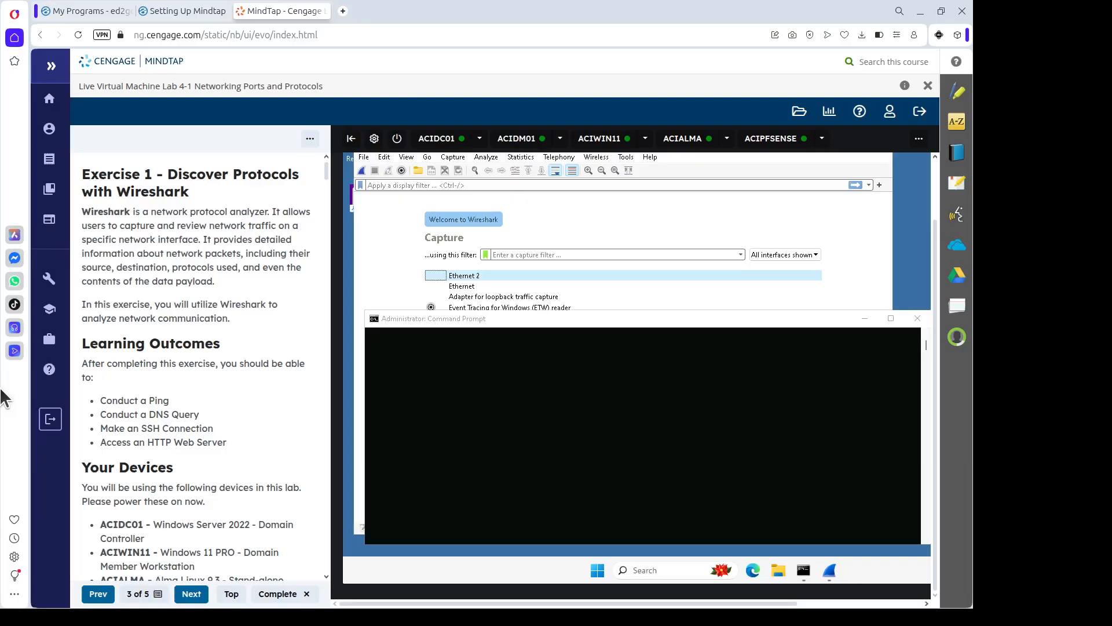
pyautogui.click(545, 326)
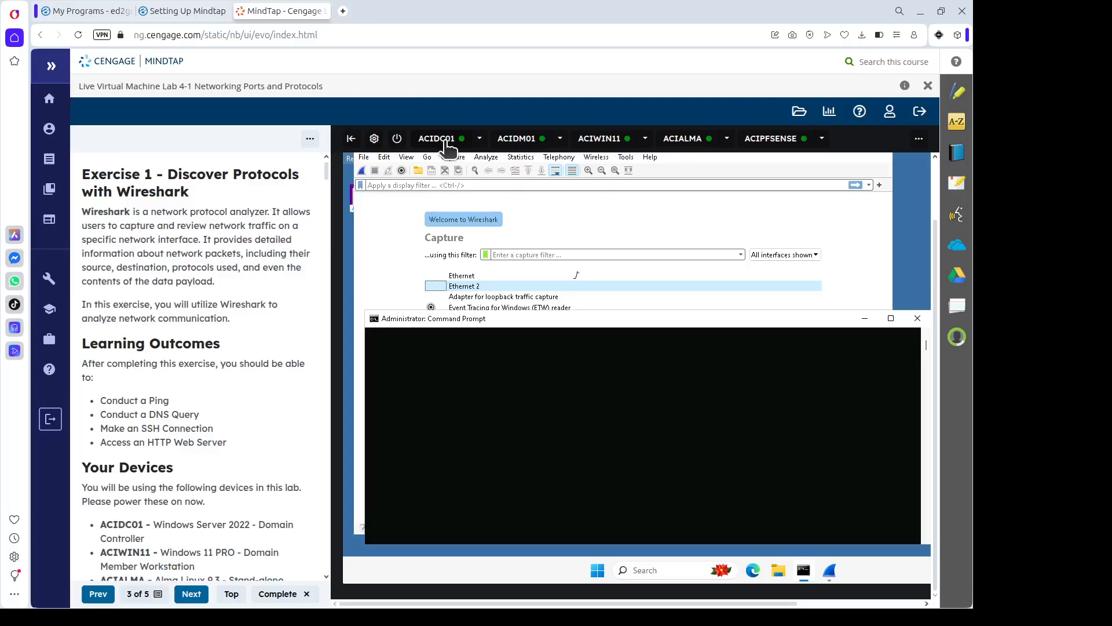
pyautogui.doubleClick(488, 282)
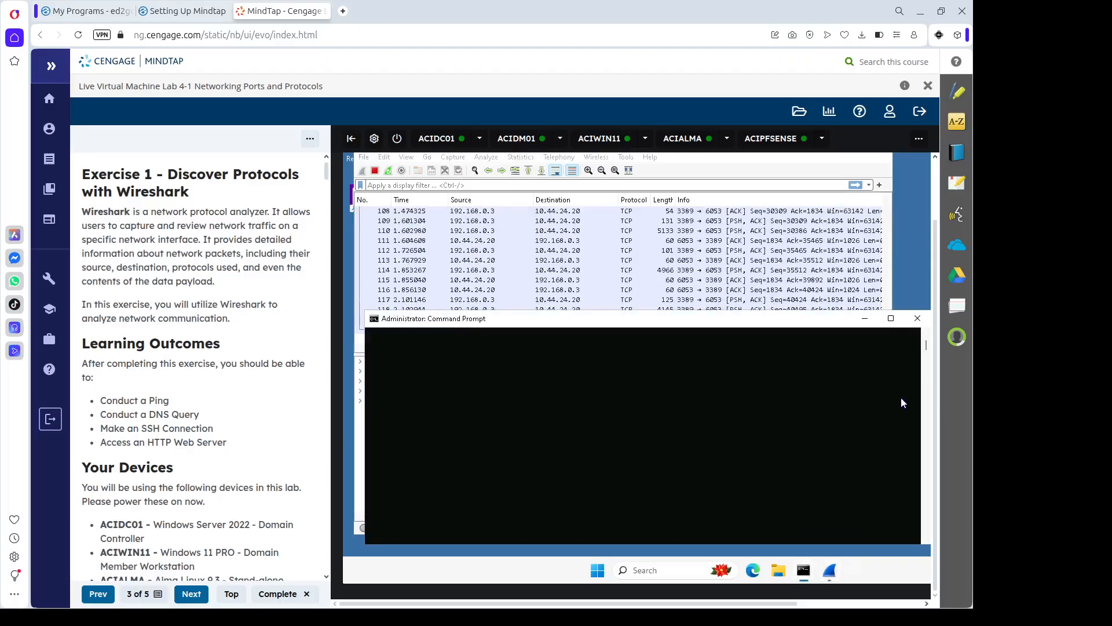
# Run nslookup acidc01 in the Command Prompt, resolving it to 192.168.0.1.
pyautogui.write('nslooku')
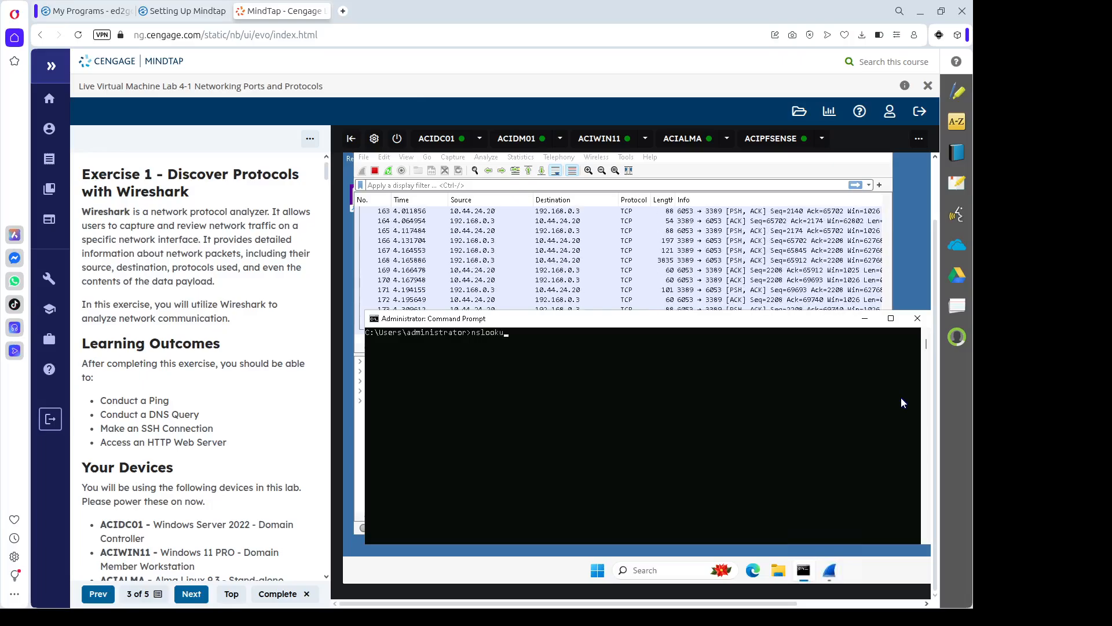
pyautogui.write('p acide')
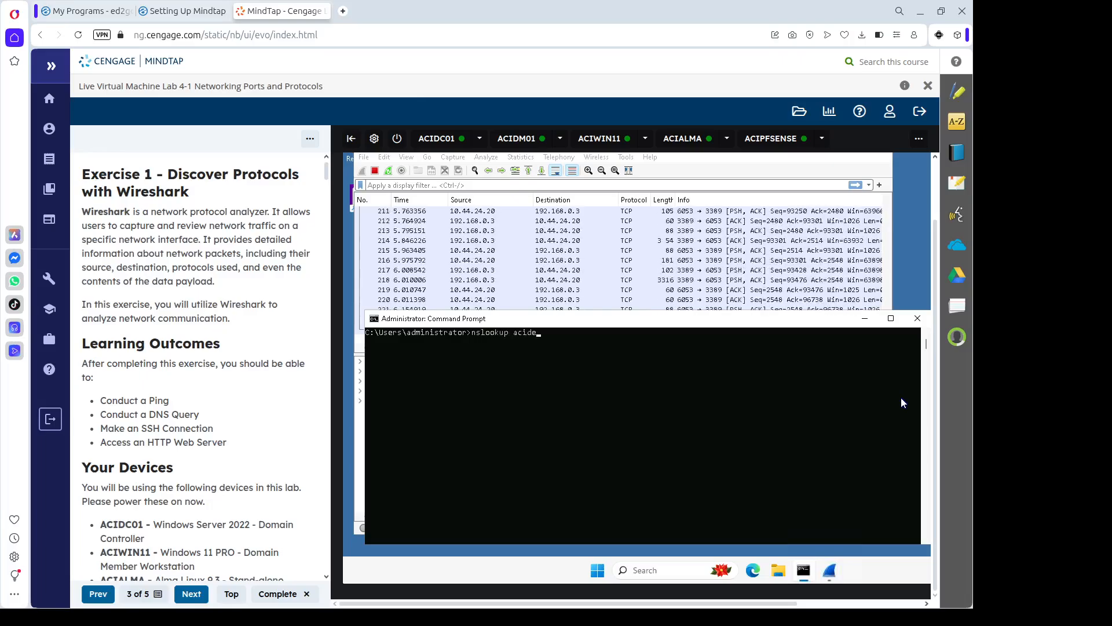
pyautogui.write('01')
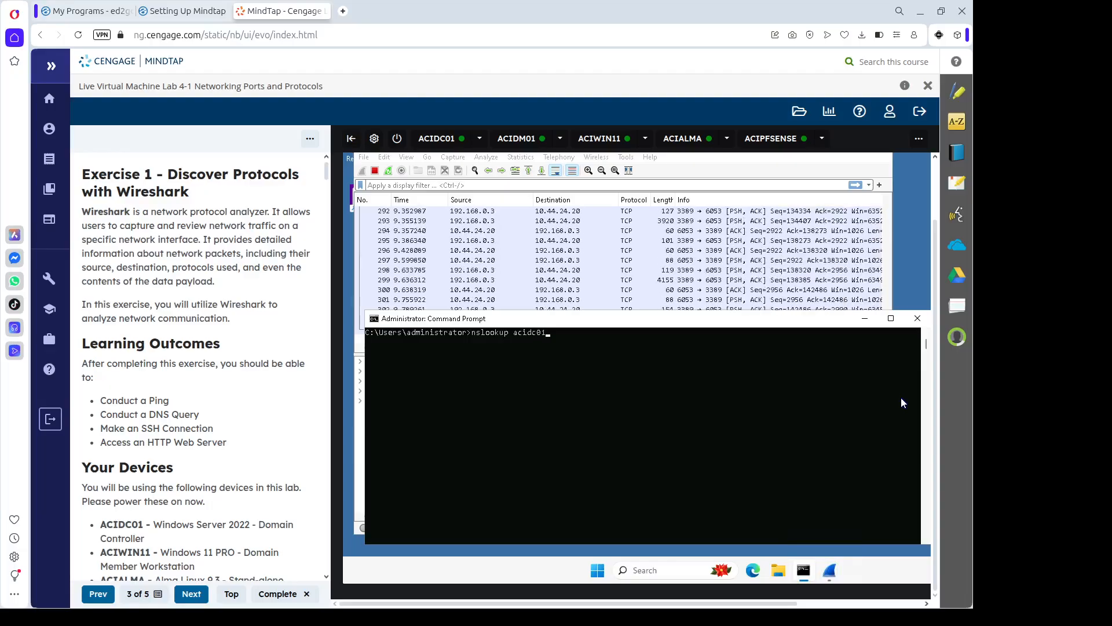
pyautogui.press('Return')
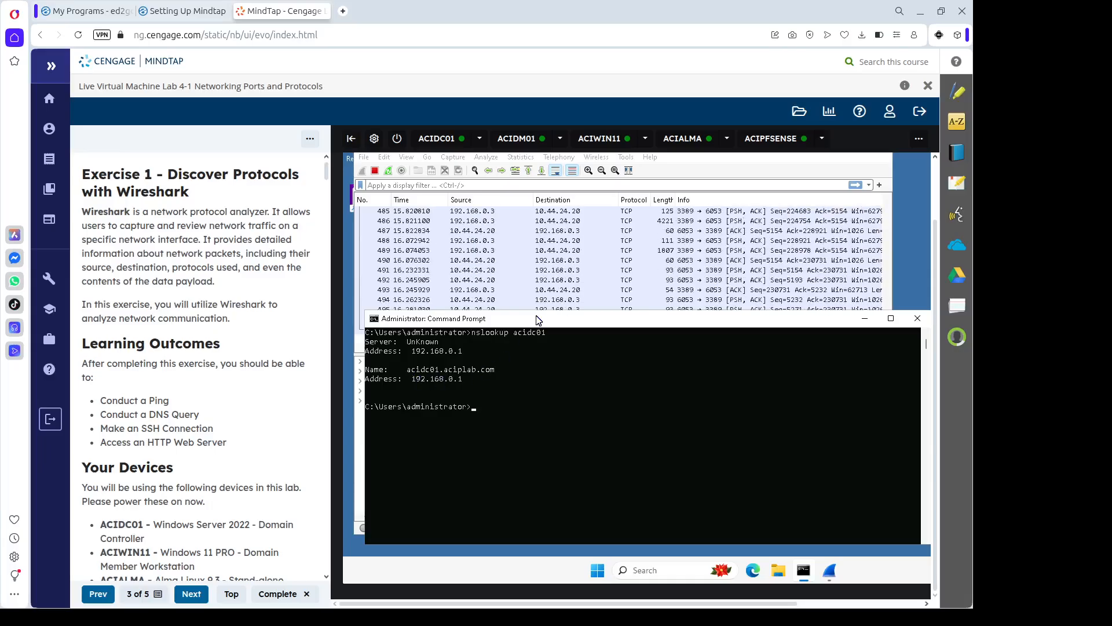
# Stop the capture and apply the dns display filter.
pyautogui.click(375, 170)
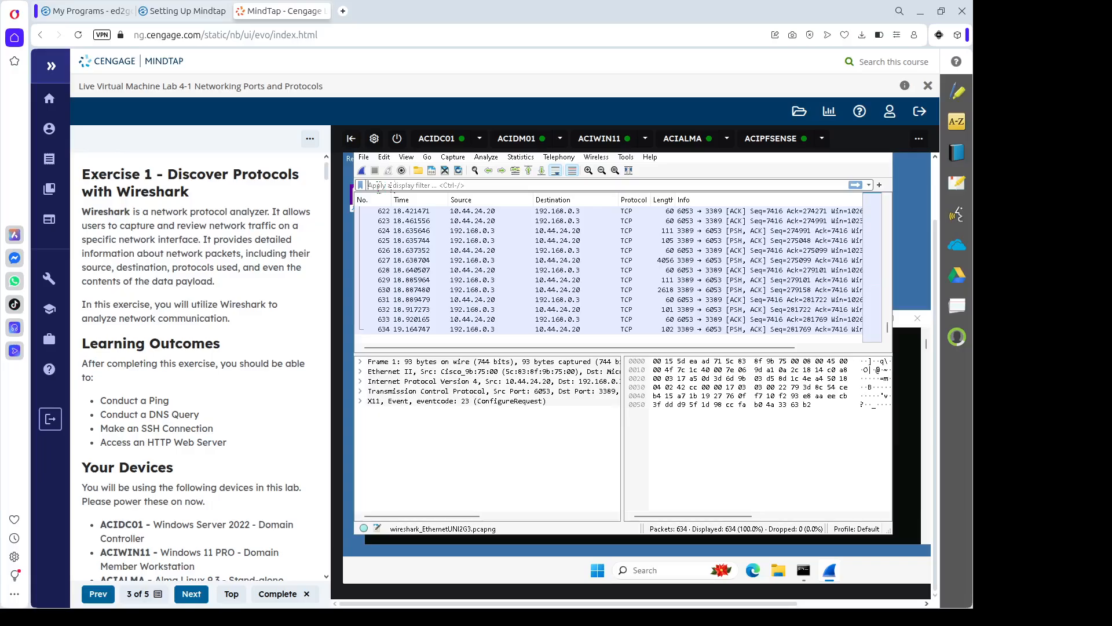
pyautogui.click(378, 185)
pyautogui.write('dns')
pyautogui.press('Return')
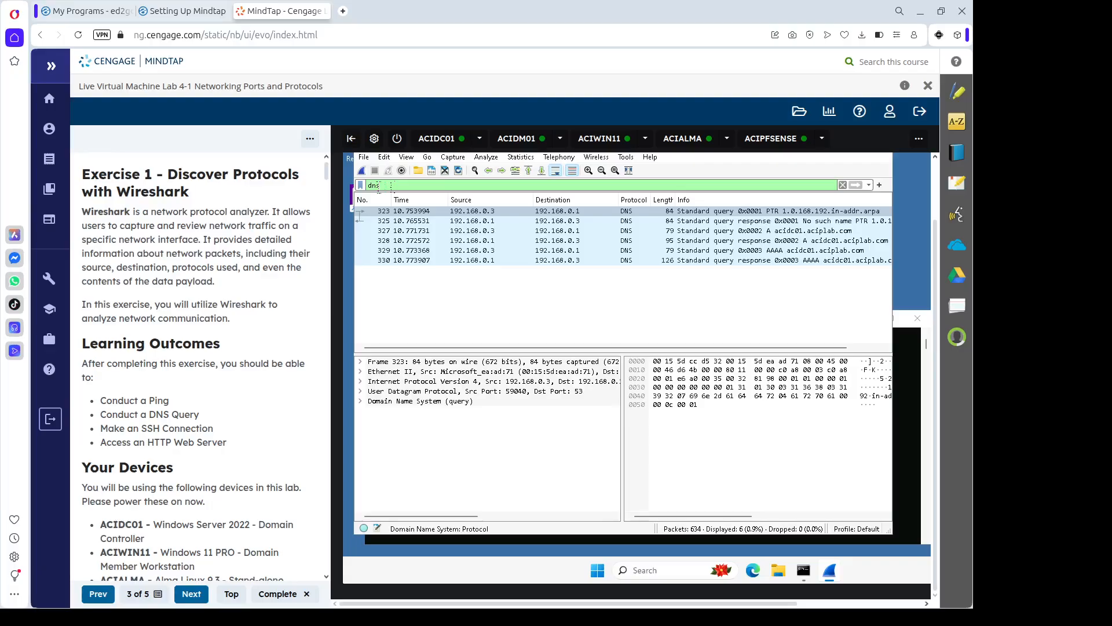
# Expand the User Datagram Protocol details of AAAA query packet 329, comparing with packet 327.
pyautogui.click(798, 251)
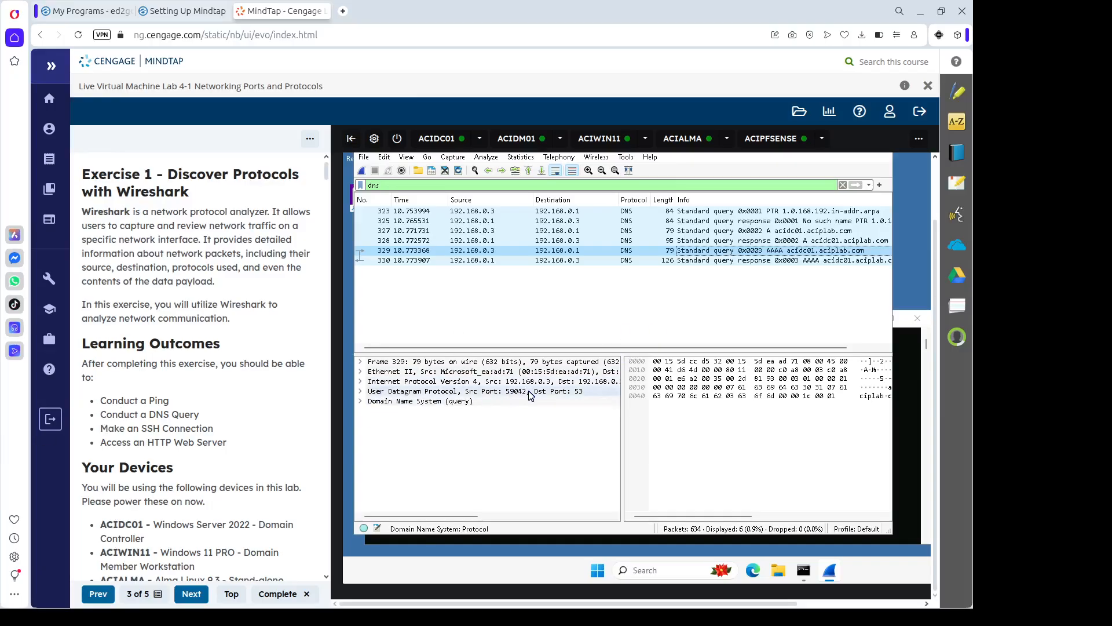
pyautogui.click(604, 392)
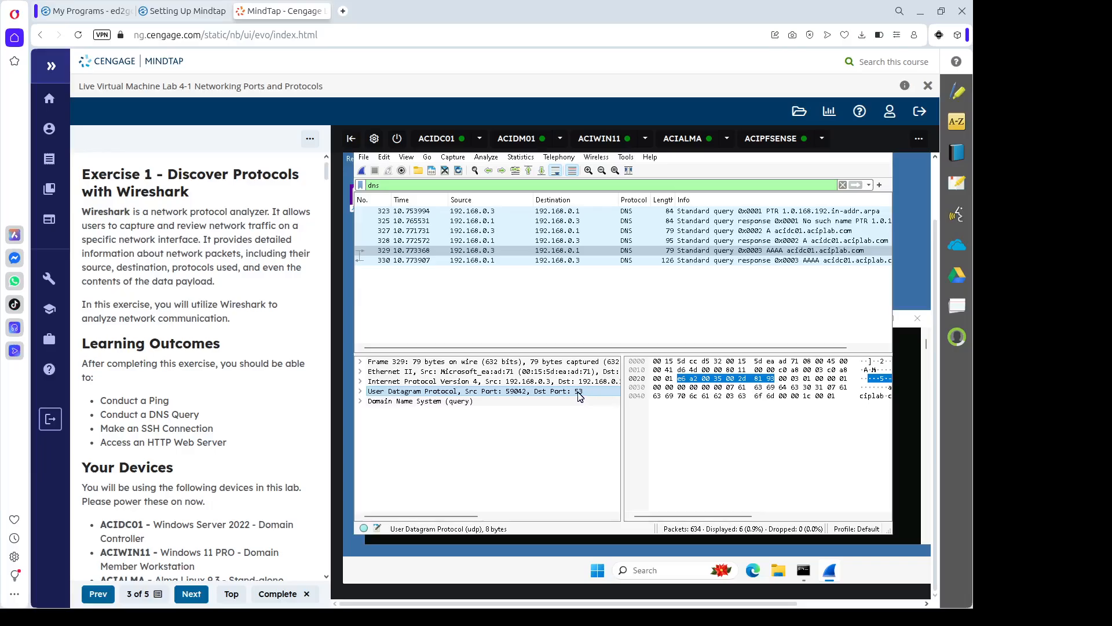
pyautogui.click(361, 391)
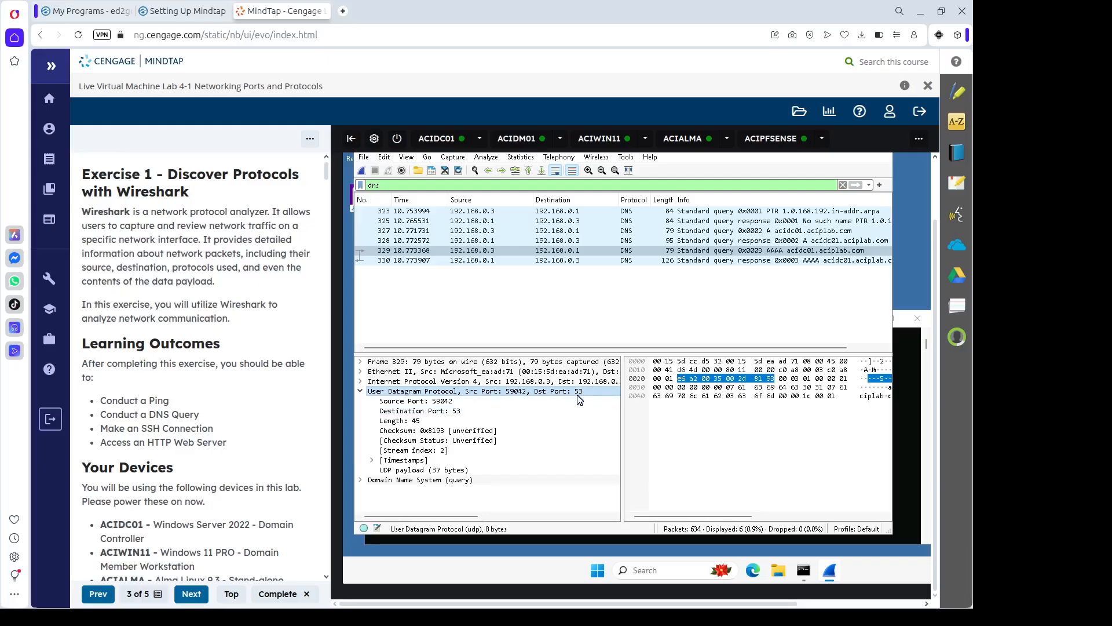
pyautogui.click(813, 254)
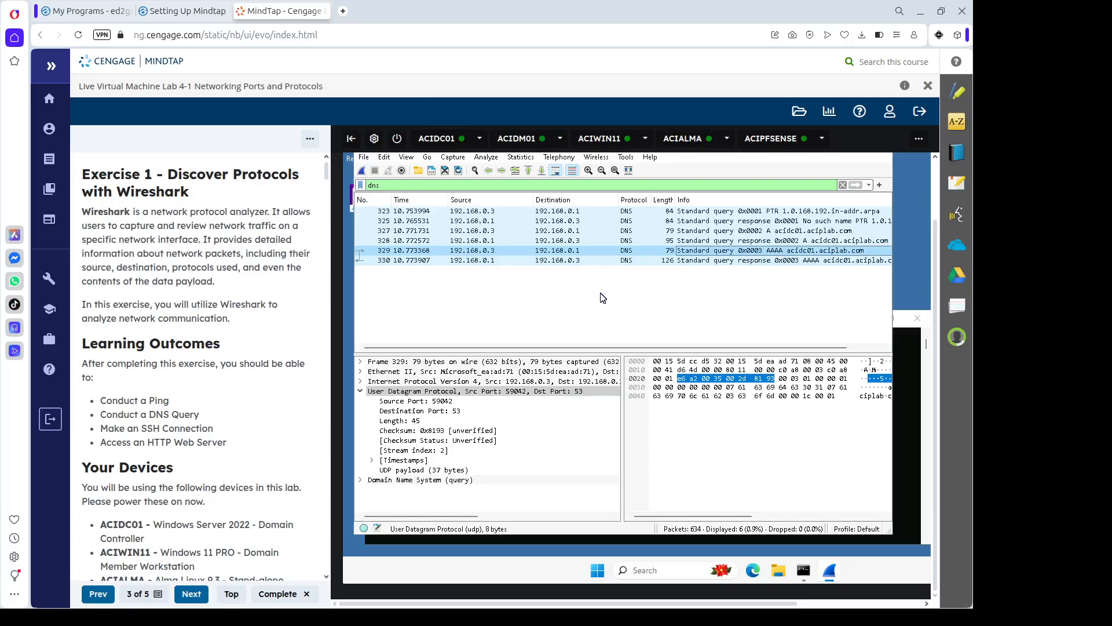
pyautogui.click(793, 240)
pyautogui.click(792, 231)
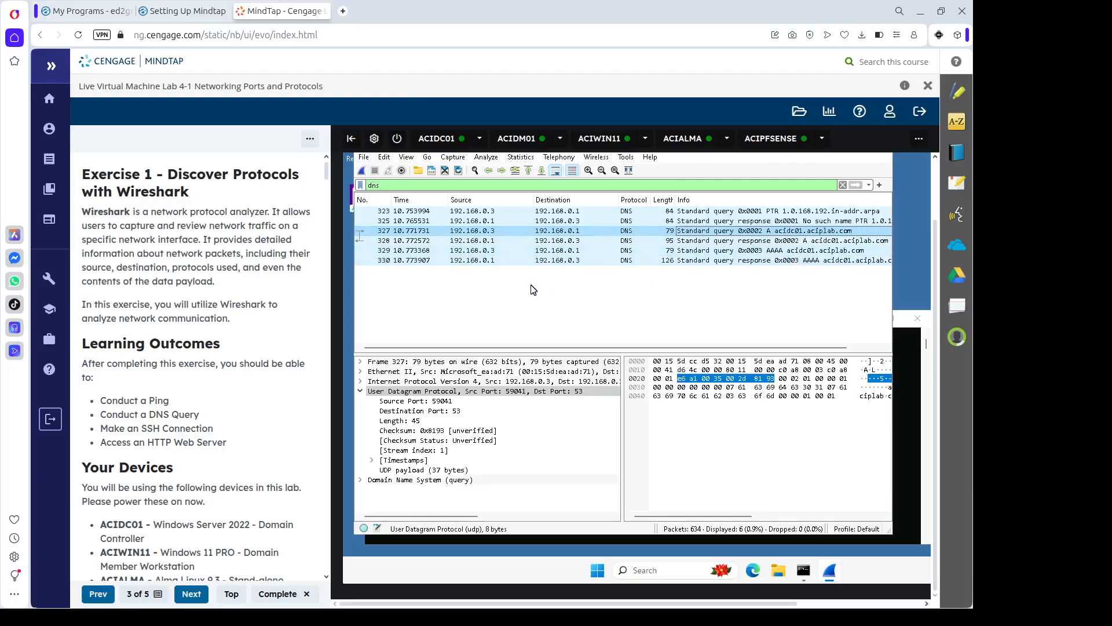
pyautogui.click(778, 253)
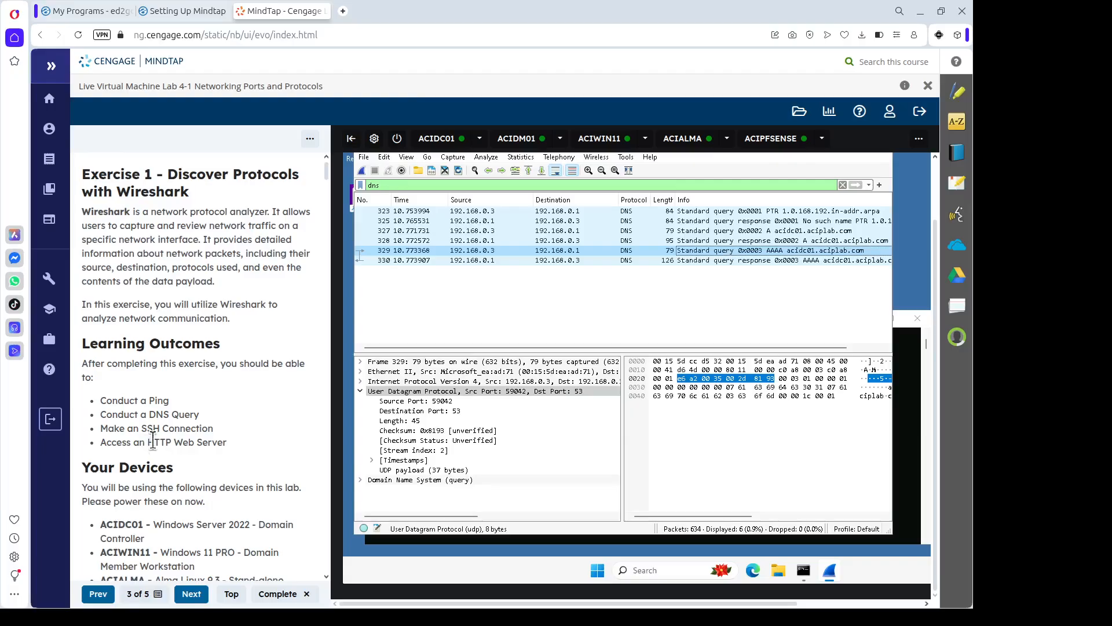
# Clear the dns filter and find the string 'acid' to locate query packet 327.
pyautogui.click(603, 320)
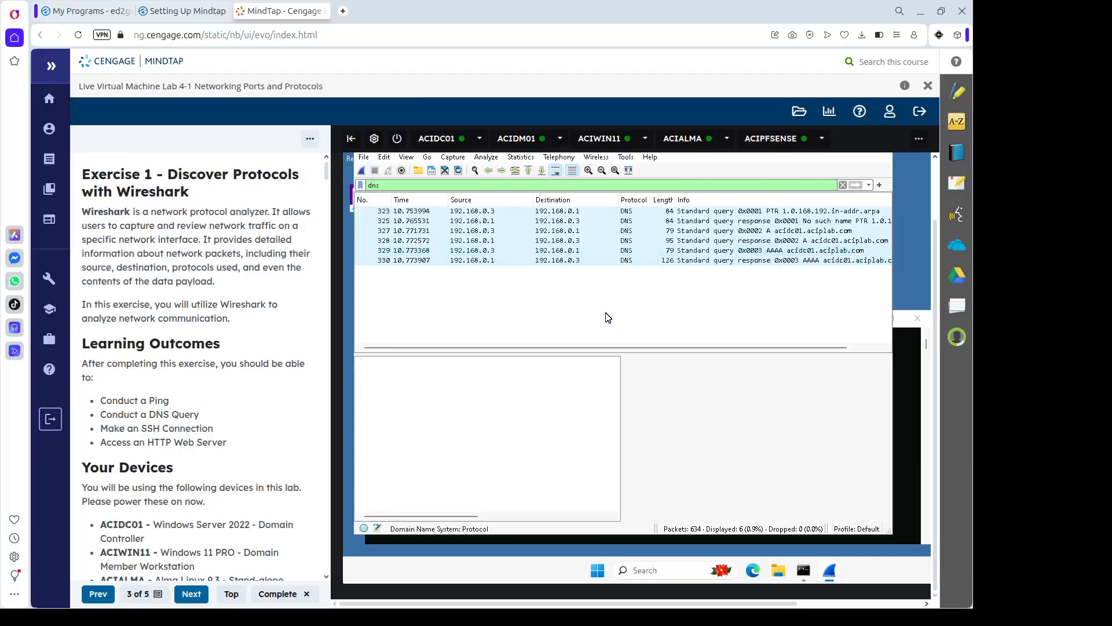
pyautogui.click(842, 185)
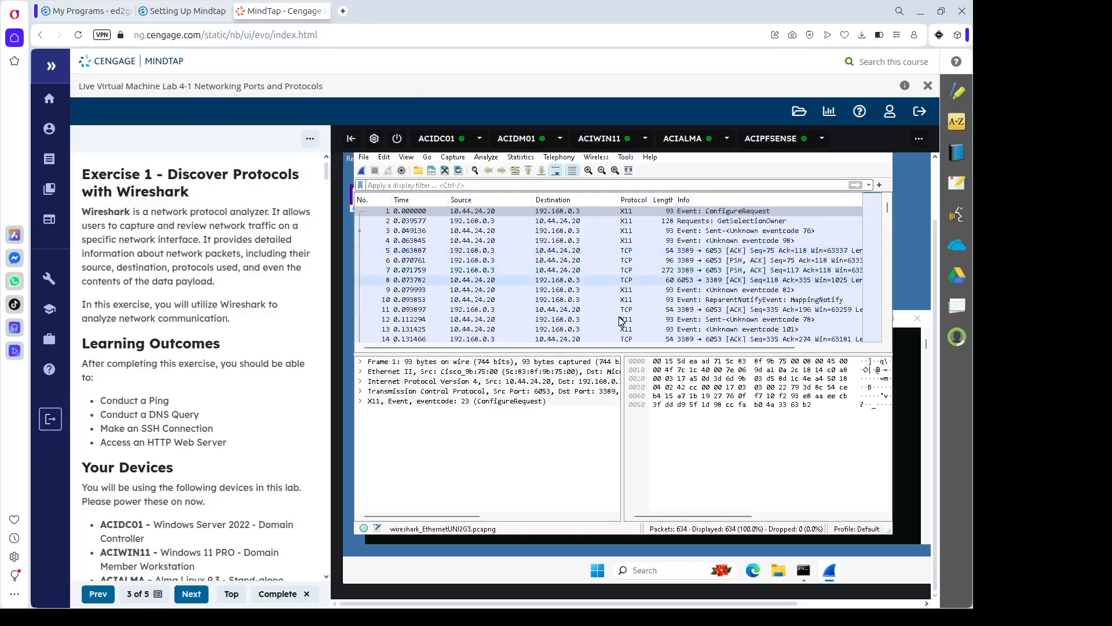
pyautogui.hotkey('ctrl', 'f')
pyautogui.click(668, 199)
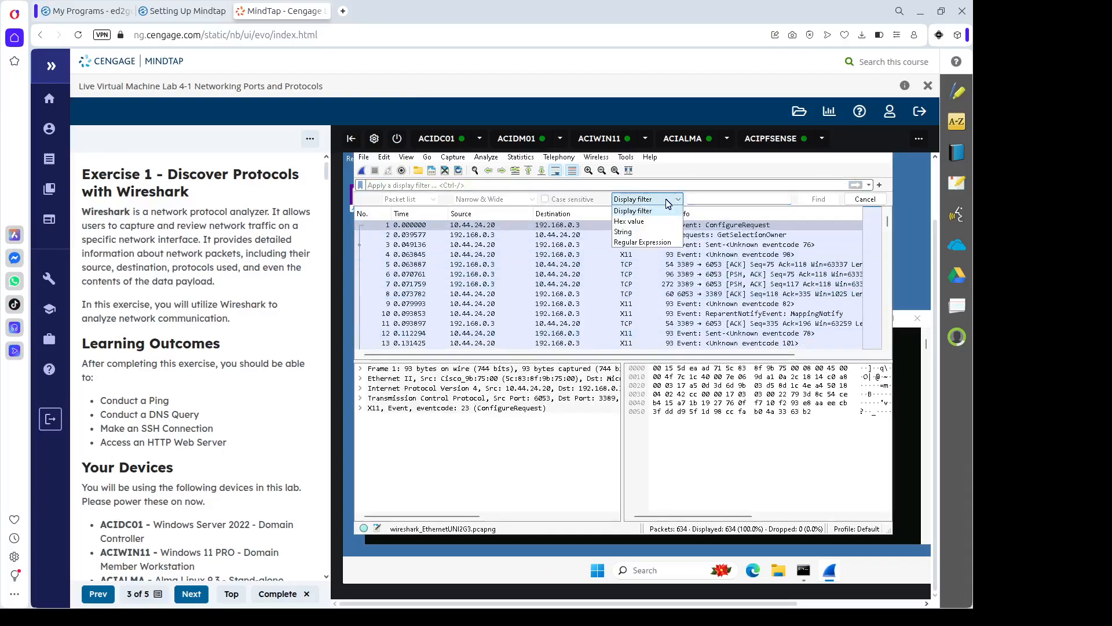
pyautogui.click(690, 201)
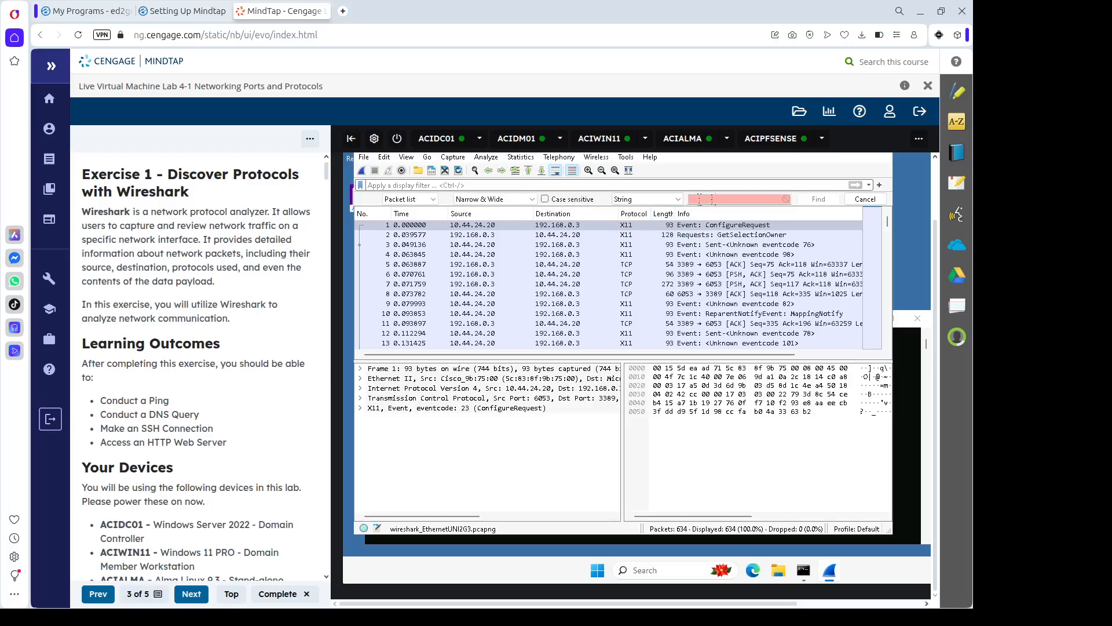
pyautogui.write('a')
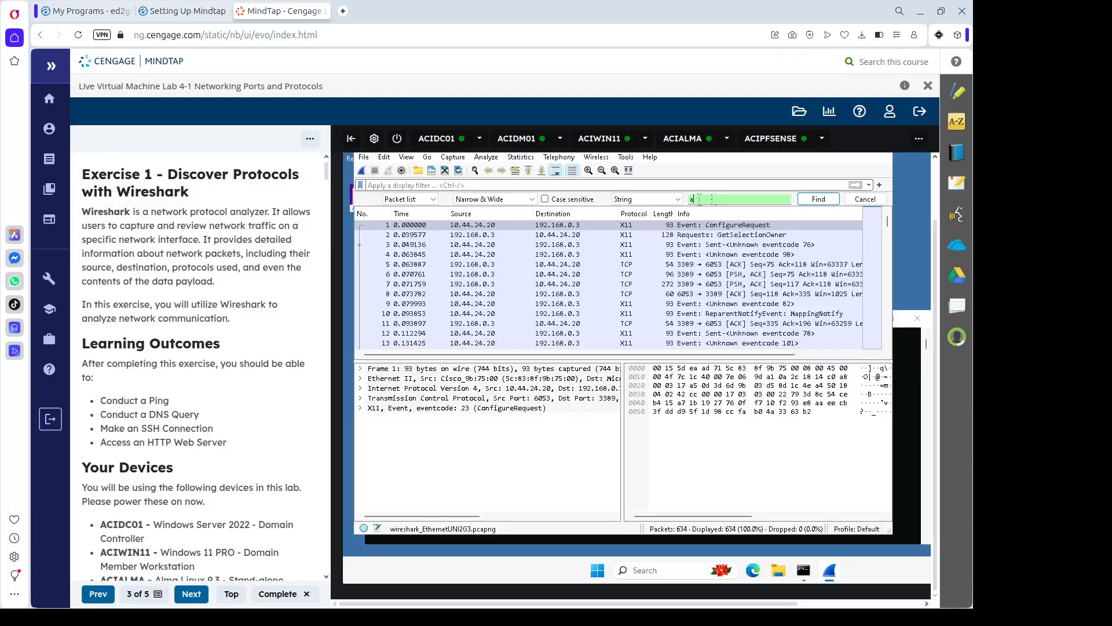
pyautogui.write('cid')
pyautogui.press('Return')
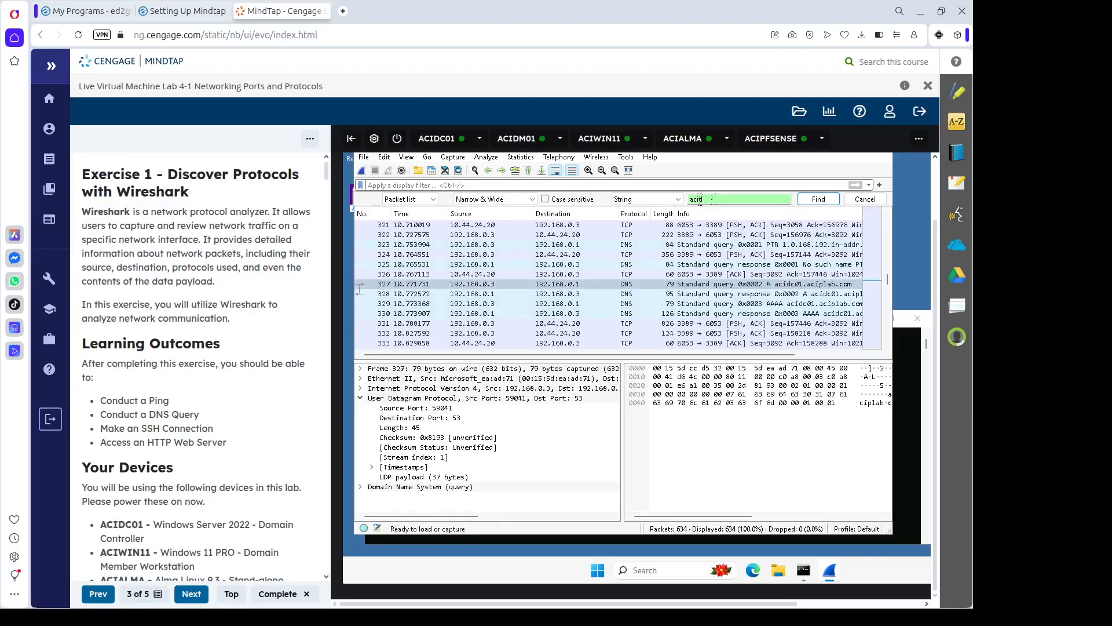
pyautogui.click(793, 284)
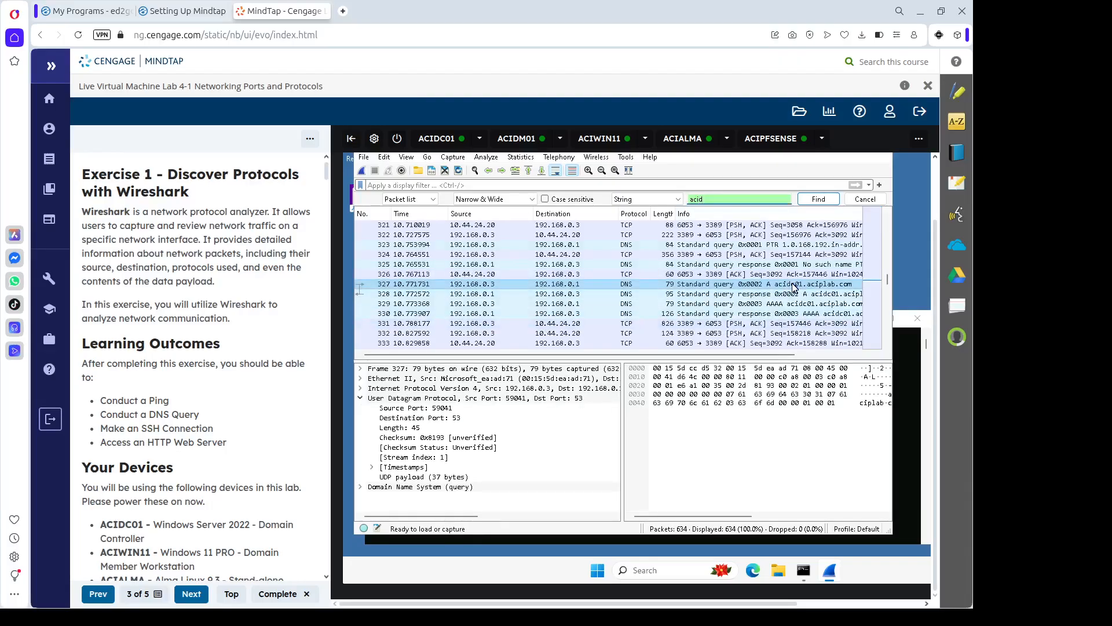
pyautogui.click(816, 200)
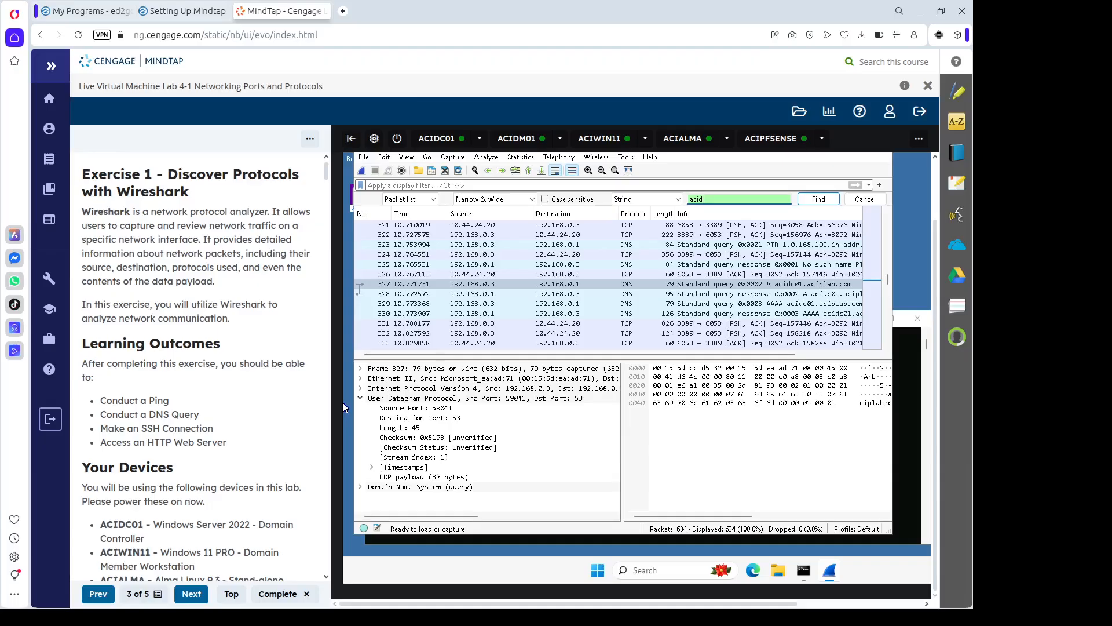
pyautogui.click(865, 199)
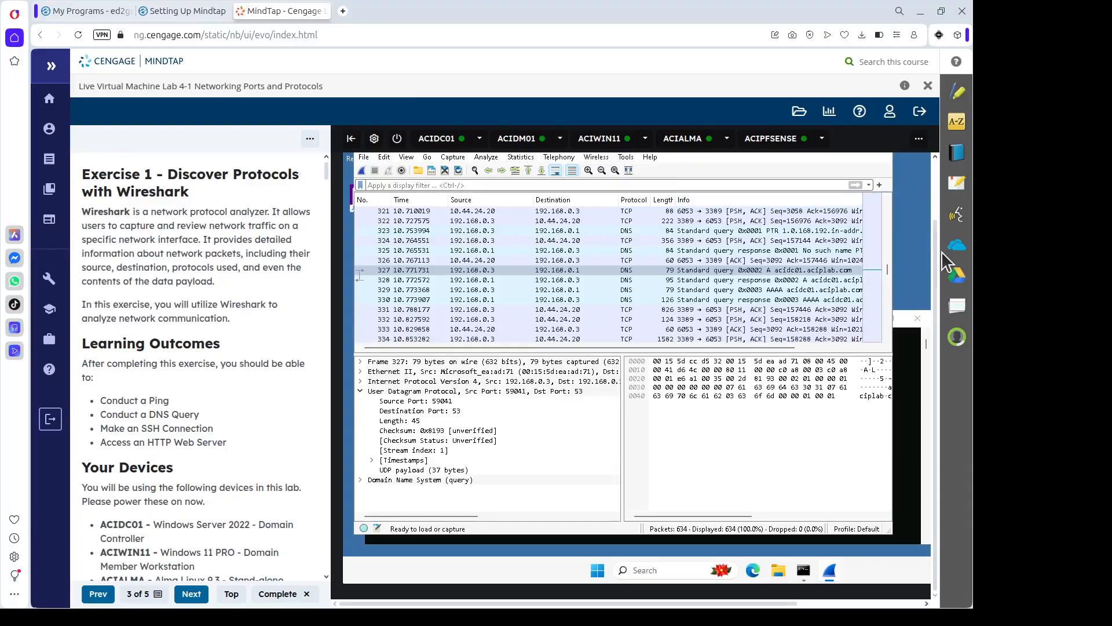
# Quit Wireshark without saving and relaunch it from the Start search 'wire'.
pyautogui.scroll(1, 939, 241)
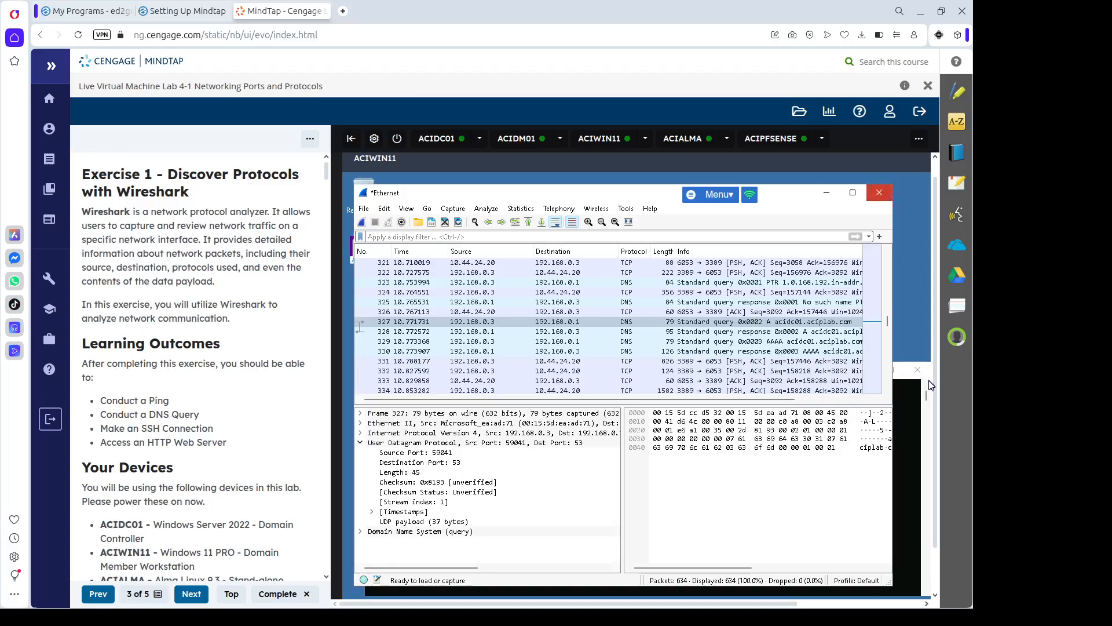
pyautogui.click(745, 405)
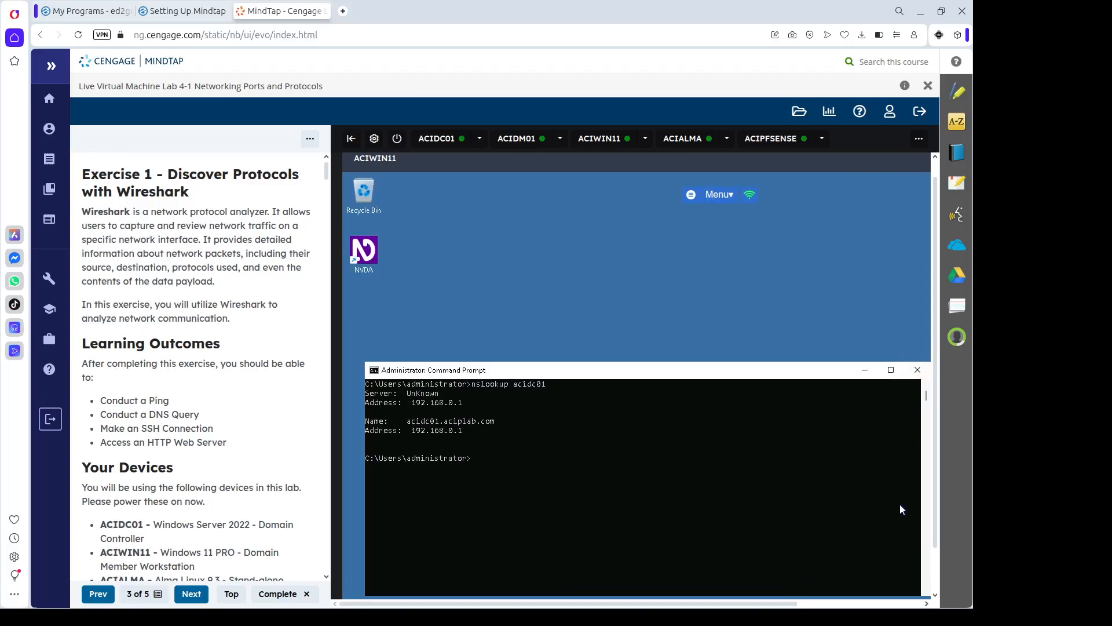
pyautogui.scroll(-1, 937, 567)
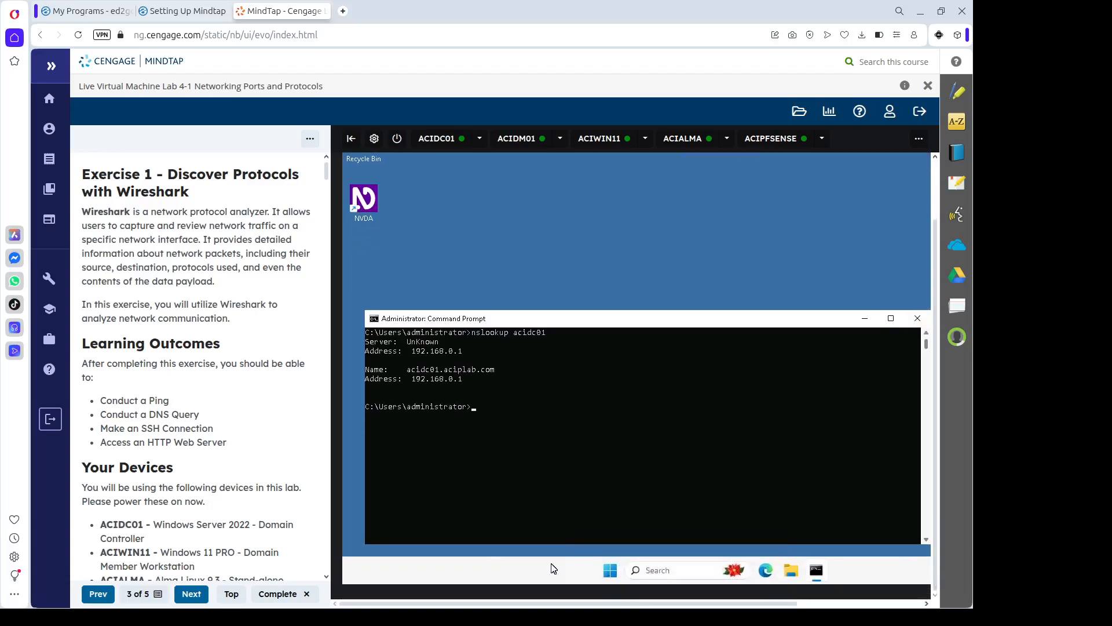
pyautogui.click(622, 574)
pyautogui.write('wire')
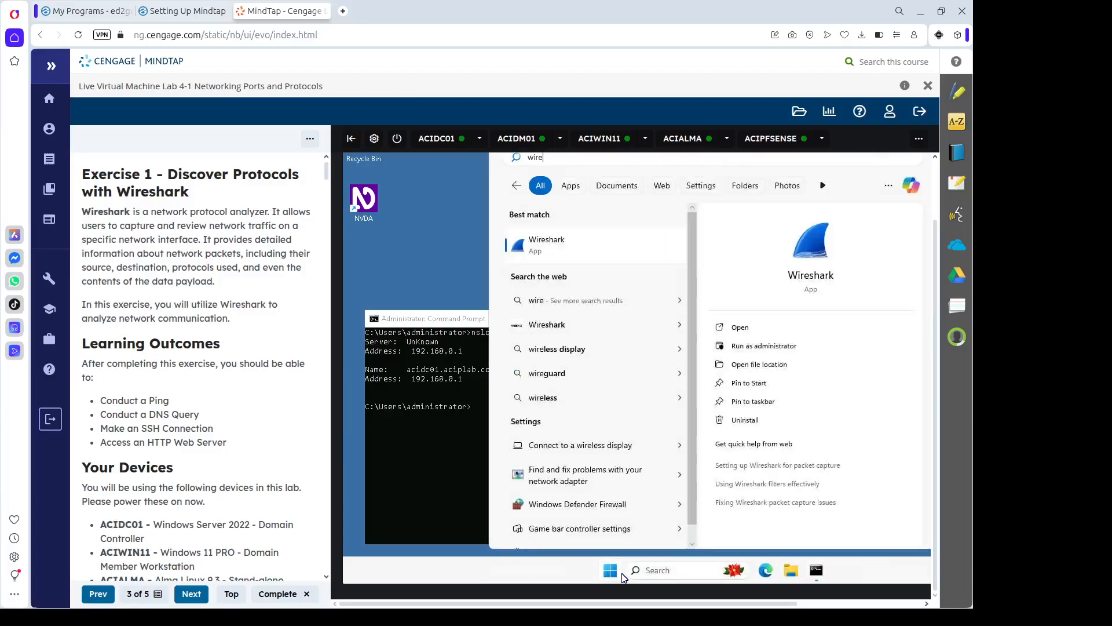
pyautogui.click(576, 248)
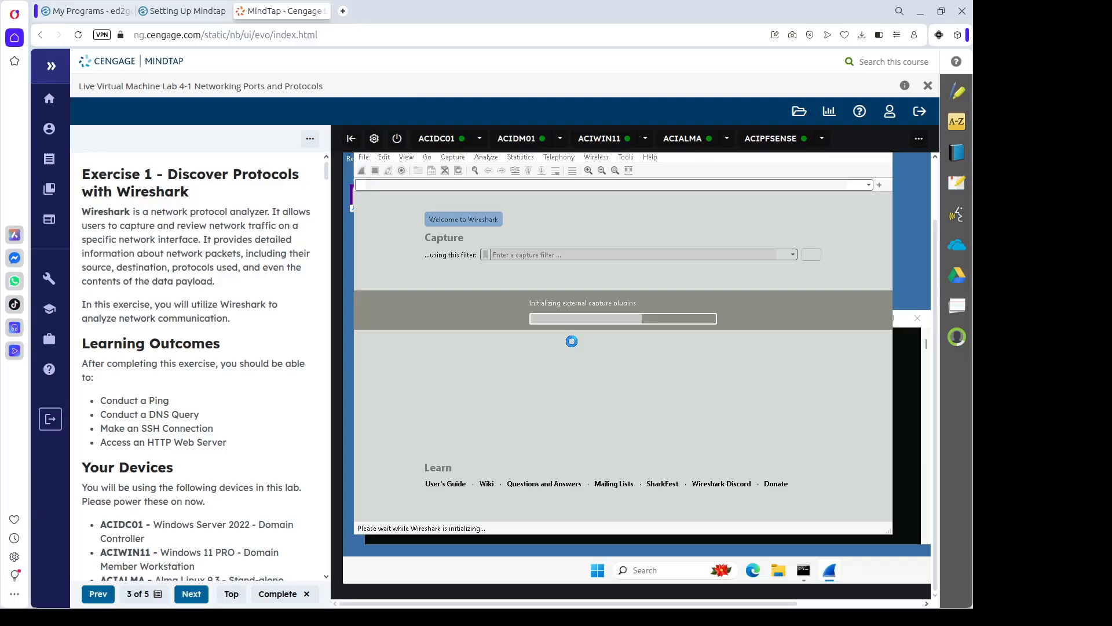
# Open Windows Terminal (Admin) and begin entering the ssh admin@192. command.
pyautogui.click(897, 423)
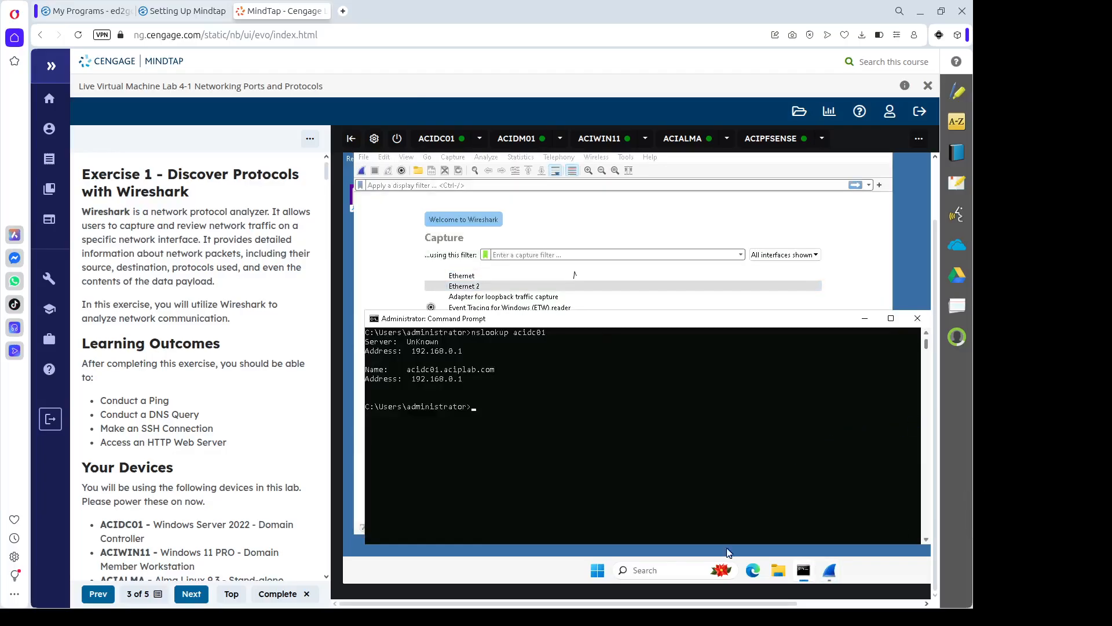
pyautogui.rightClick(597, 571)
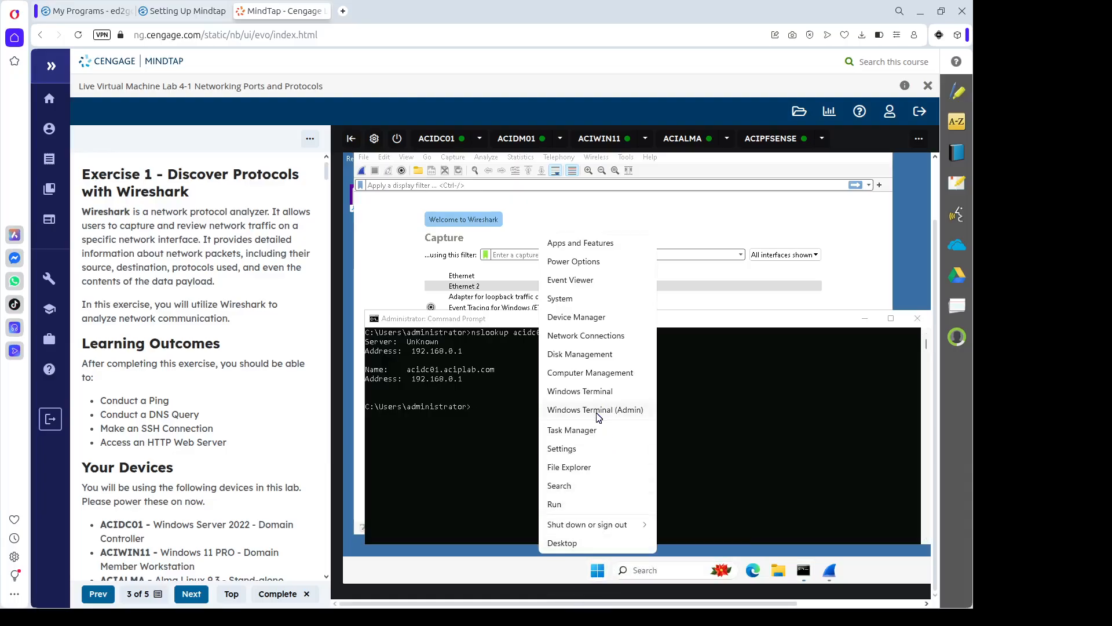
pyautogui.click(602, 410)
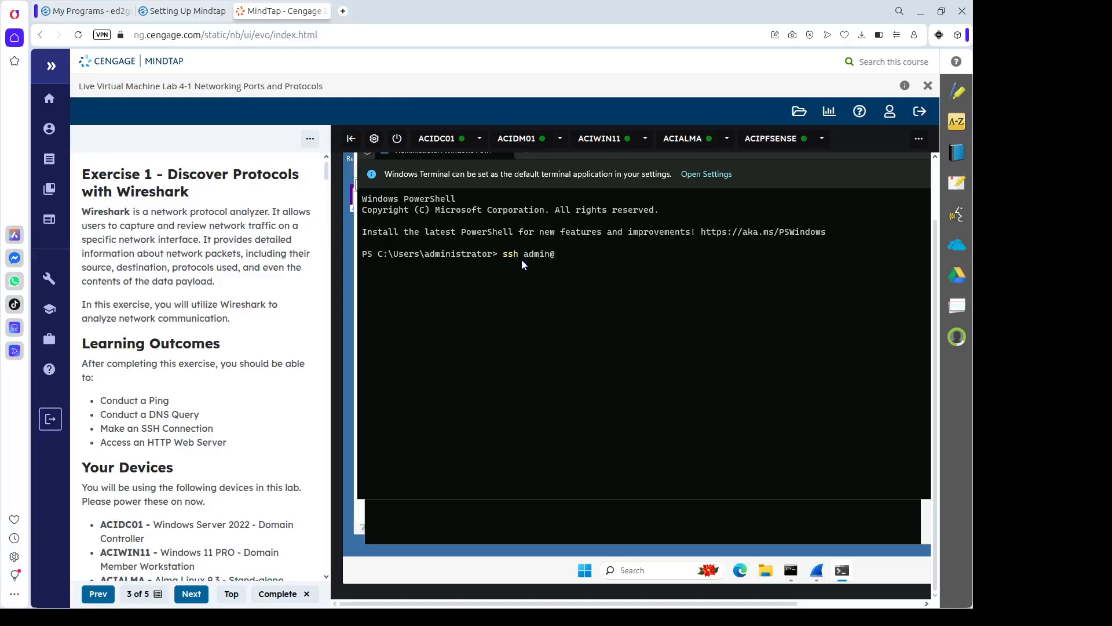
pyautogui.write('192.')
# Start a new Wireshark capture on Ethernet, then return to the PowerShell terminal.
pyautogui.click(818, 573)
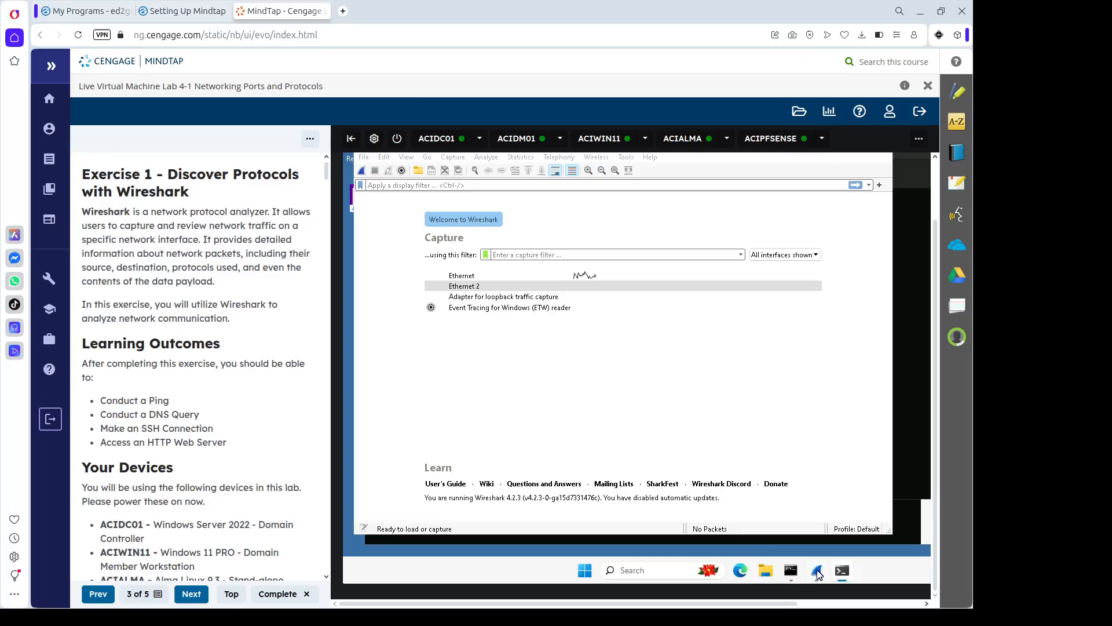
pyautogui.doubleClick(507, 275)
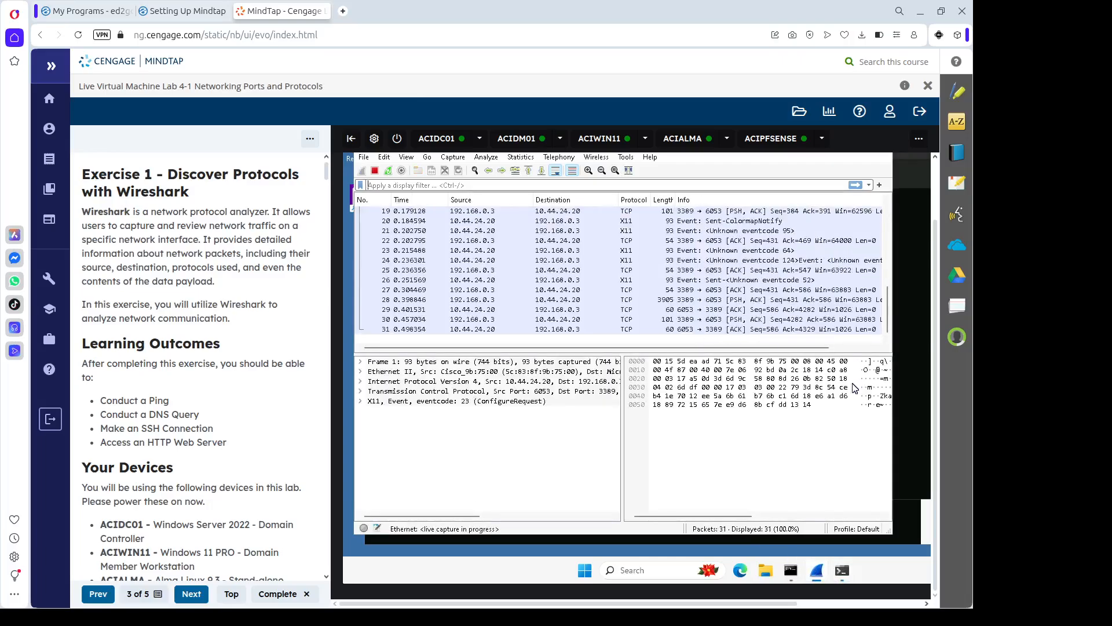
pyautogui.click(915, 432)
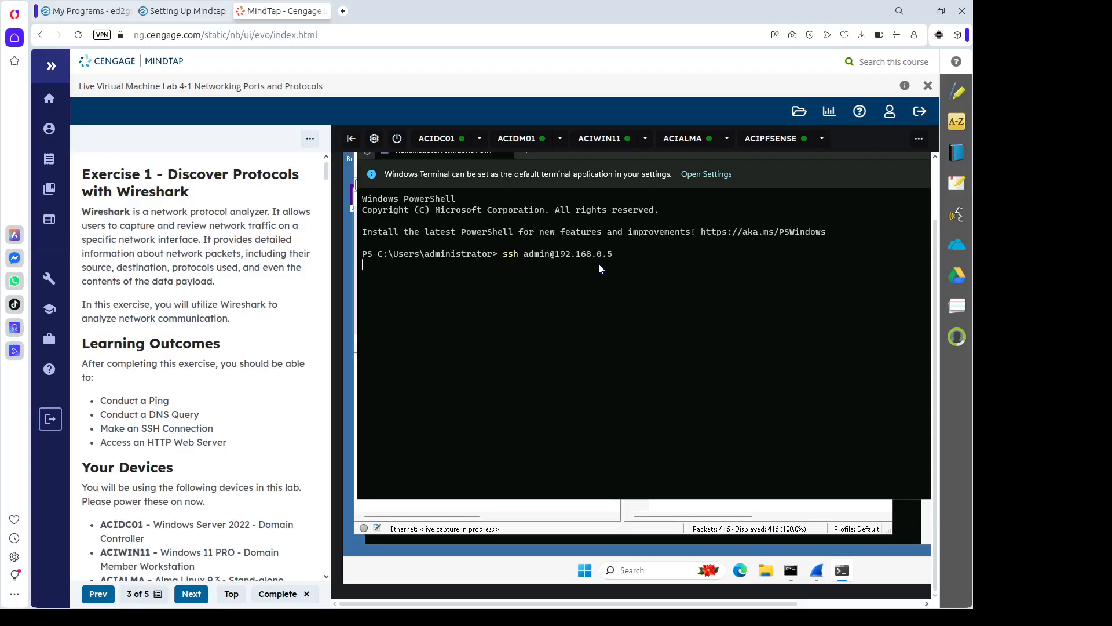
pyautogui.press('Return')
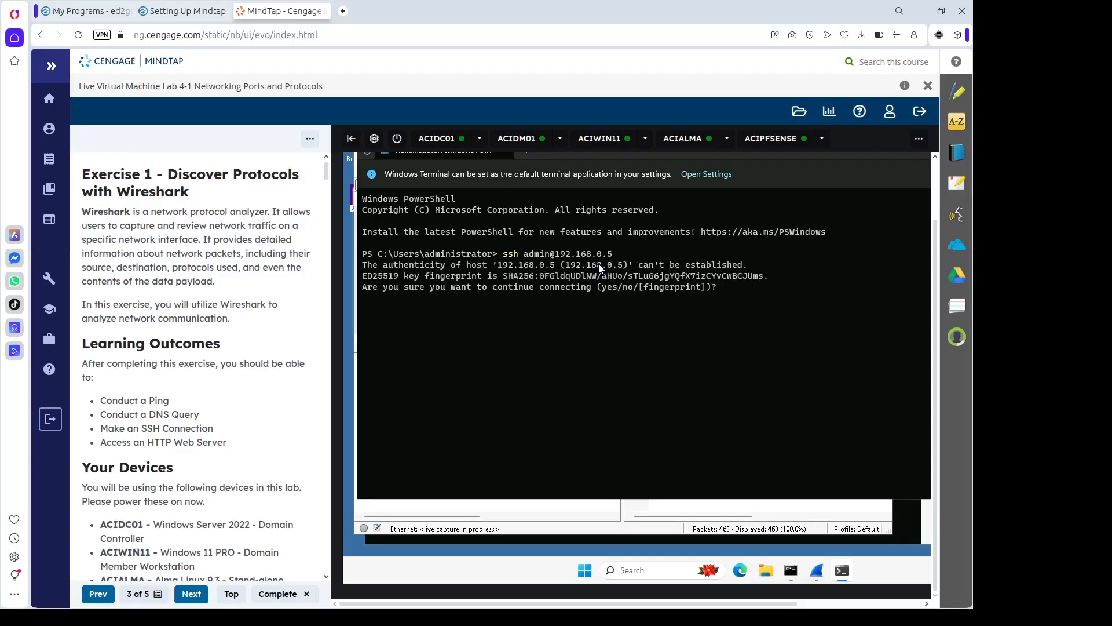
pyautogui.write('yes')
pyautogui.press('Return')
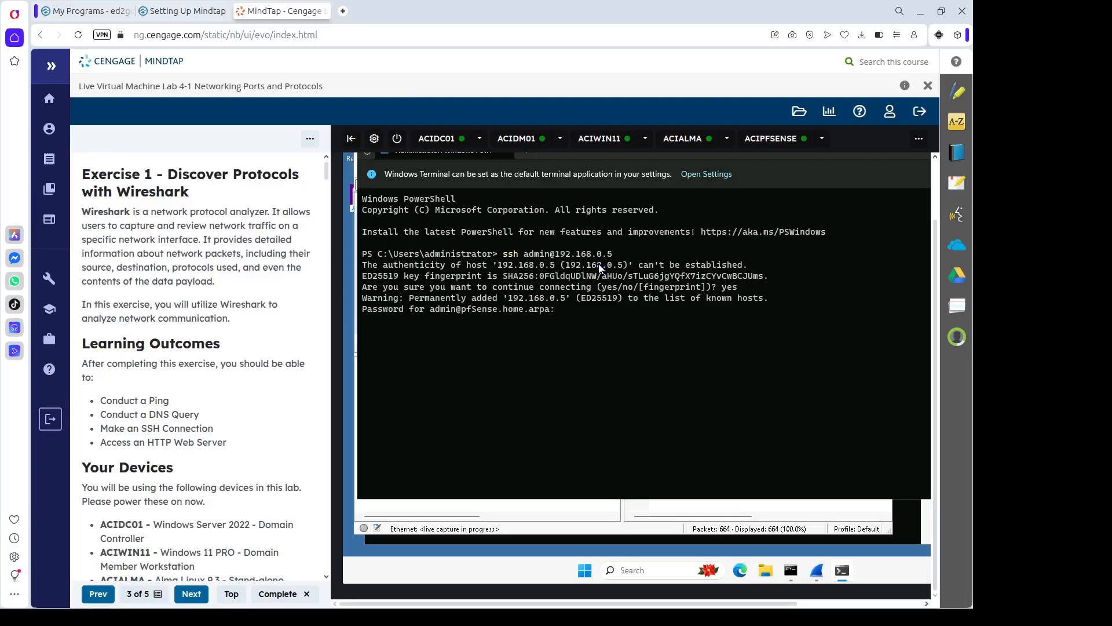
pyautogui.press('Return')
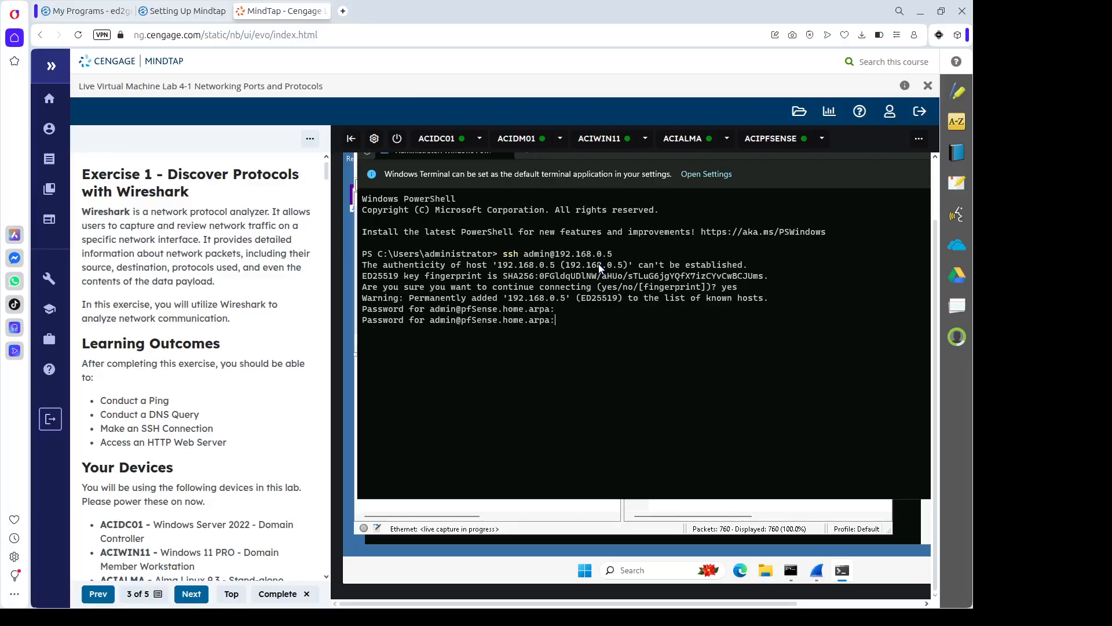
pyautogui.press('Return')
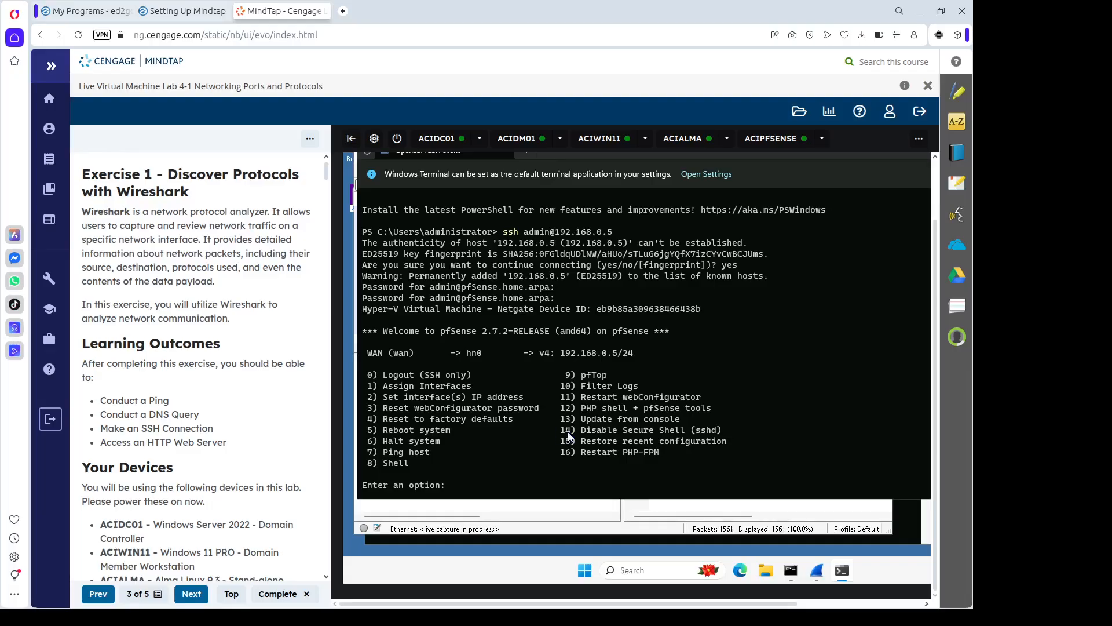
# Choose pfSense menu option 8 (Shell) and run uname -a.
pyautogui.write('8')
pyautogui.press('Return')
pyautogui.write('uname ')
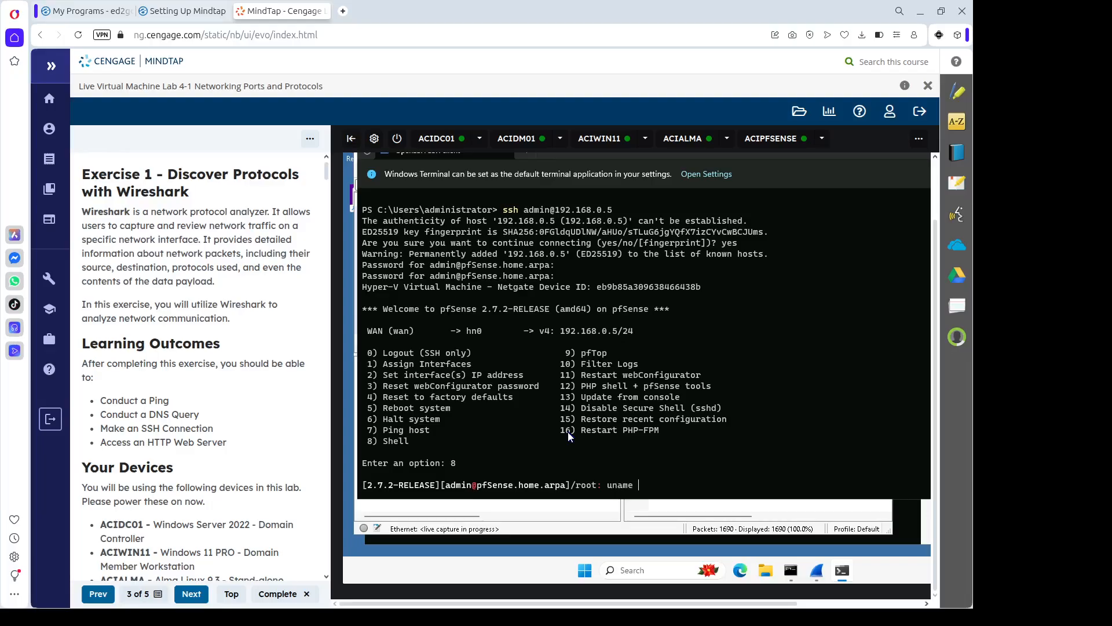
pyautogui.write('-a')
pyautogui.press('Return')
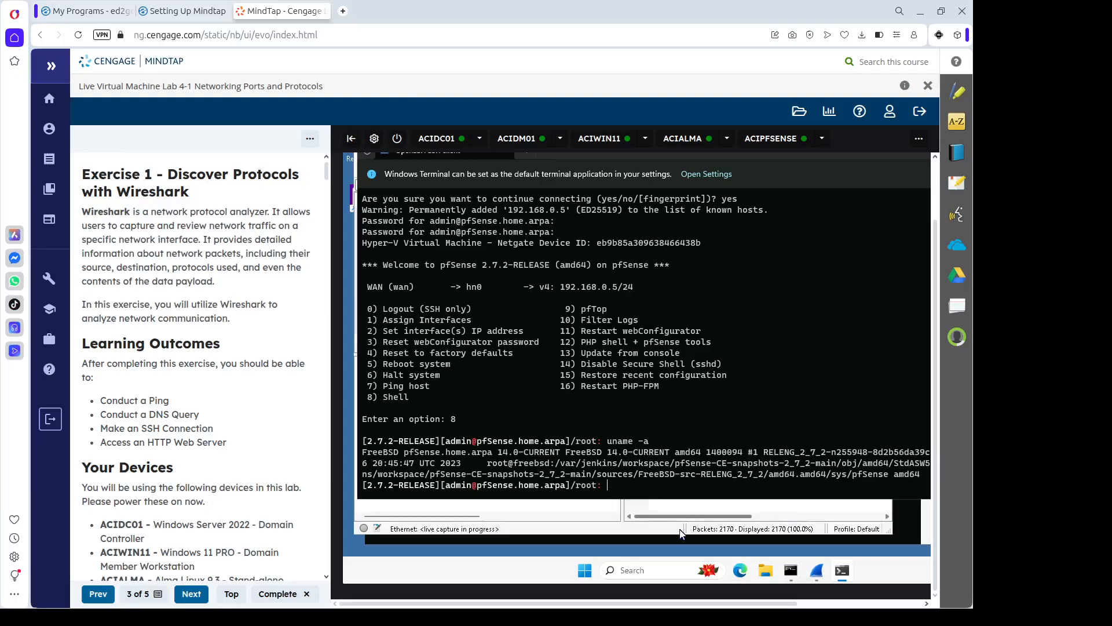
# Stop the Wireshark capture and apply the ssh display filter.
pyautogui.click(699, 522)
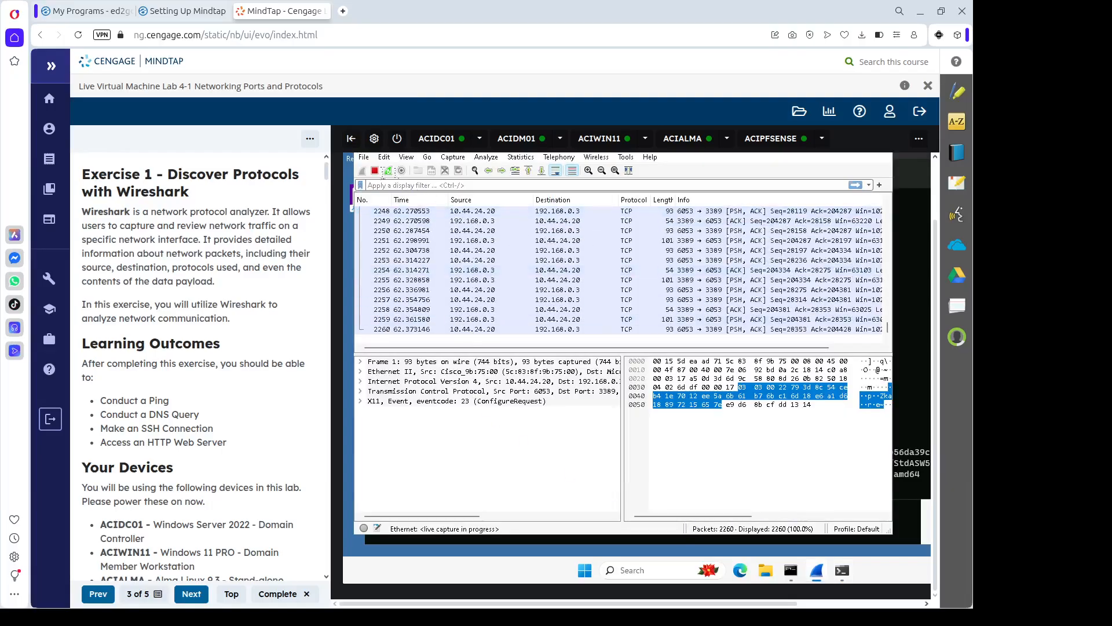
pyautogui.click(374, 170)
pyautogui.click(393, 185)
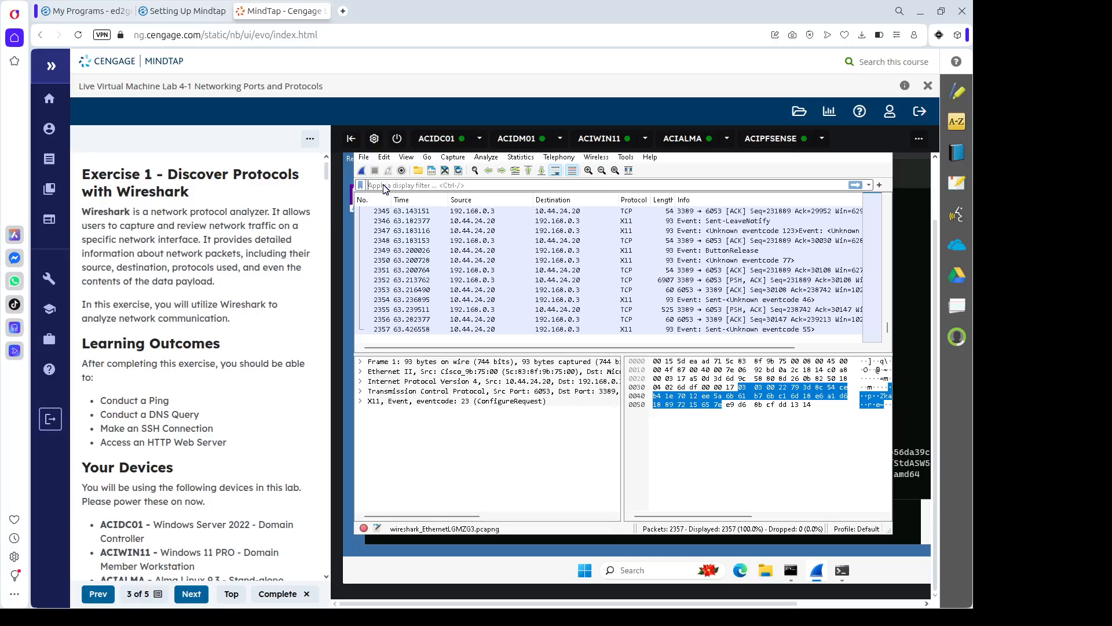
pyautogui.write('ssh')
pyautogui.press('Return')
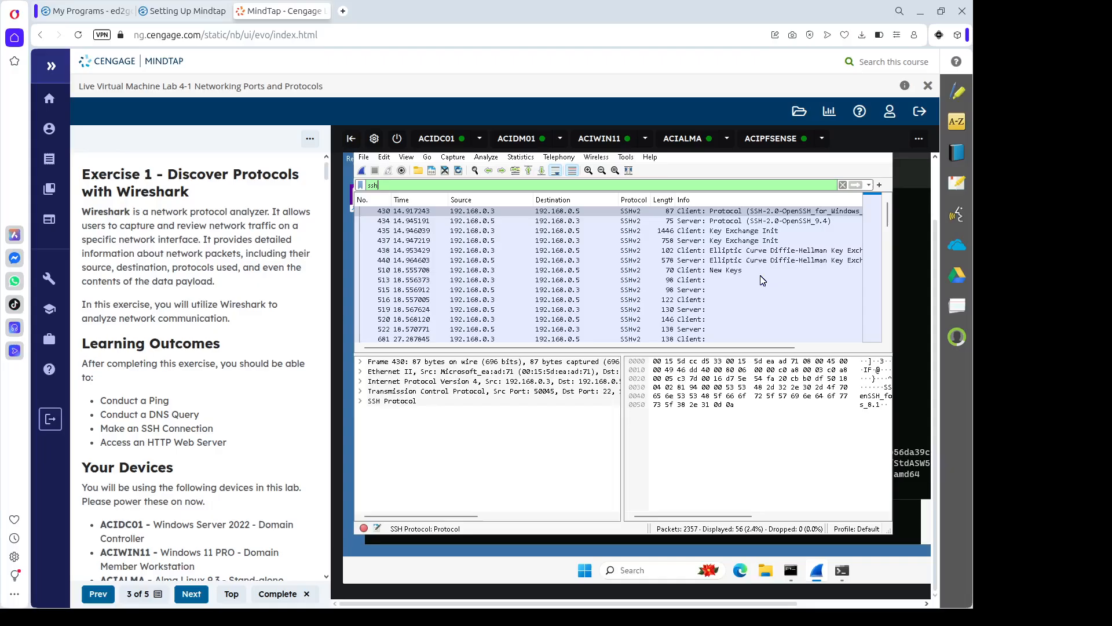
# Inspect the Key Exchange Init, Diffie-Hellman and New Keys packets, including the EdDSA host key bytes.
pyautogui.click(705, 231)
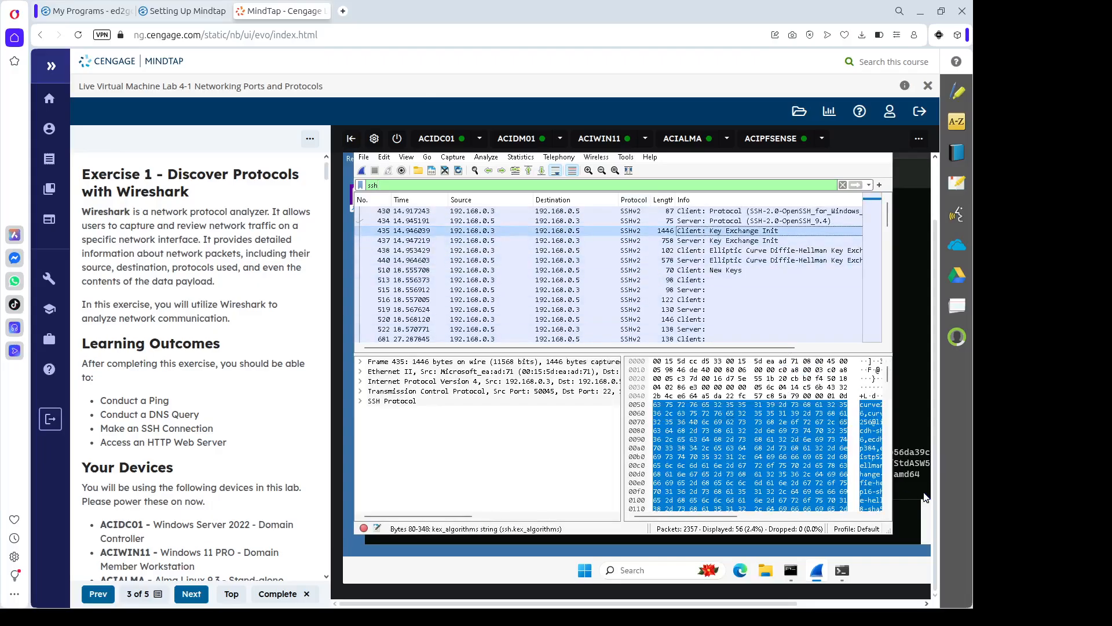
pyautogui.click(735, 241)
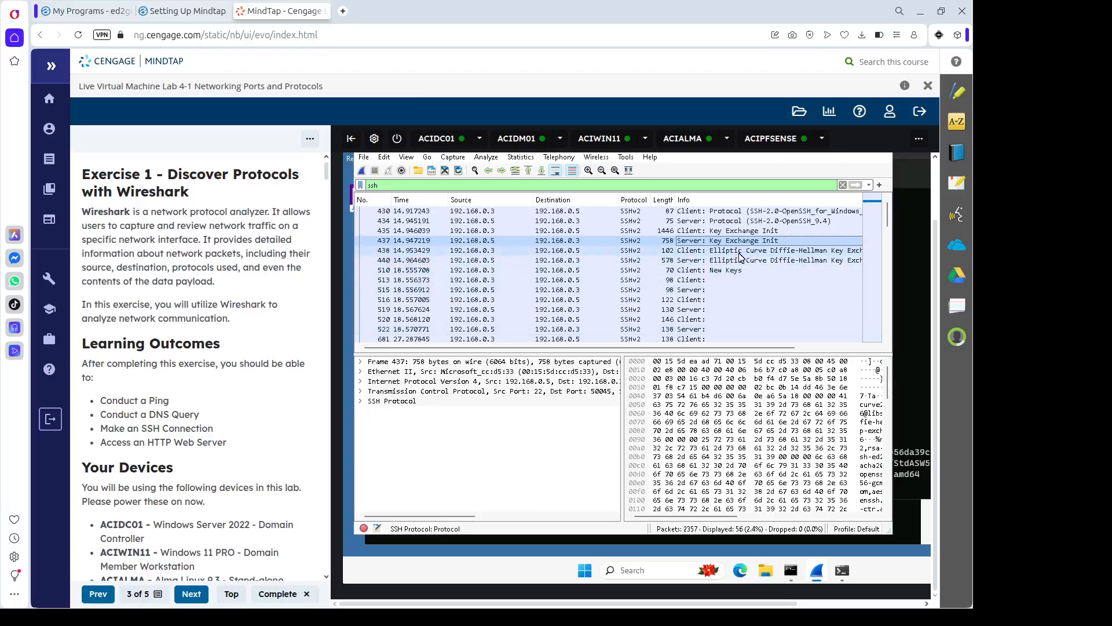
pyautogui.click(698, 252)
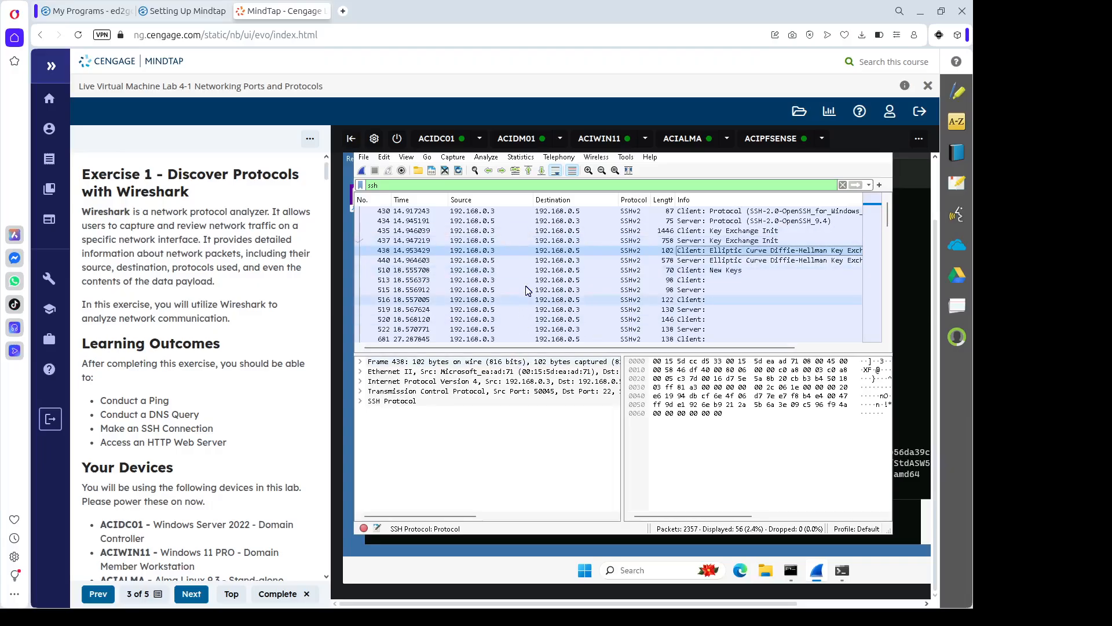
pyautogui.click(616, 261)
pyautogui.click(884, 407)
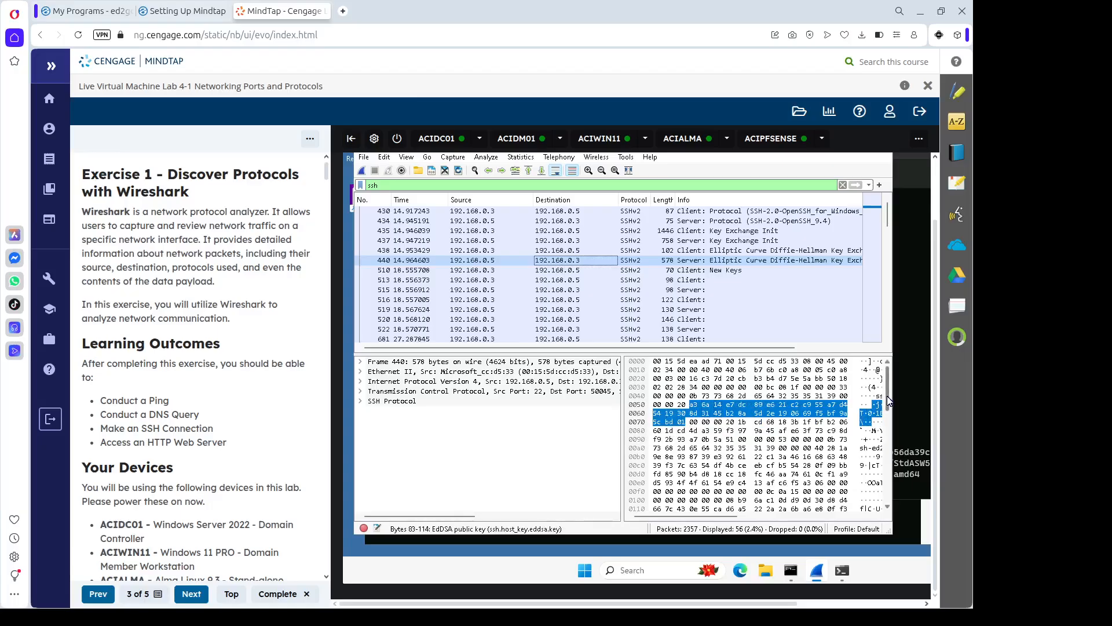
pyautogui.scroll(-3, 886, 429)
pyautogui.moveTo(892, 445); pyautogui.dragTo(895, 492)
pyautogui.click(809, 438)
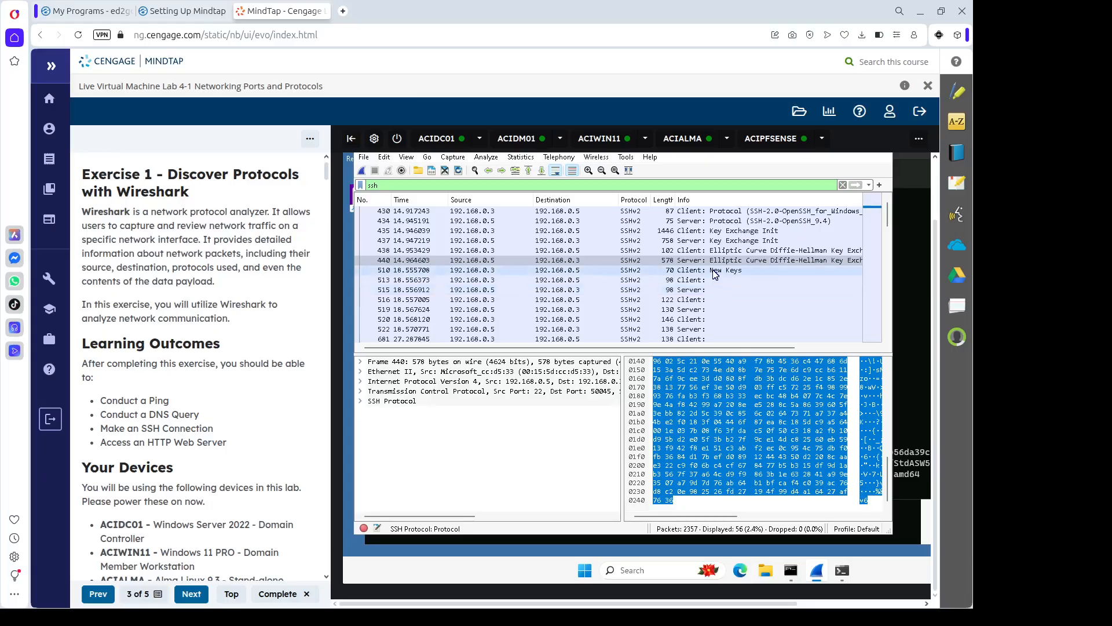
pyautogui.click(715, 271)
pyautogui.scroll(-1, 579, 337)
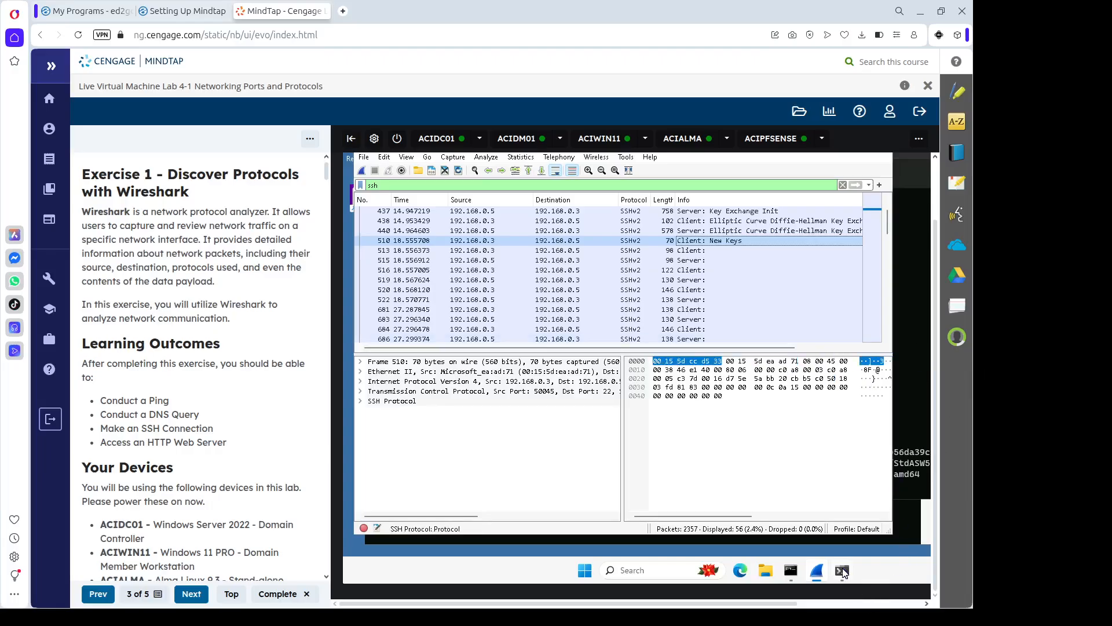
# Run 'openssl ciphers -v' in the pfSense SSH session.
pyautogui.moveTo(843, 573)
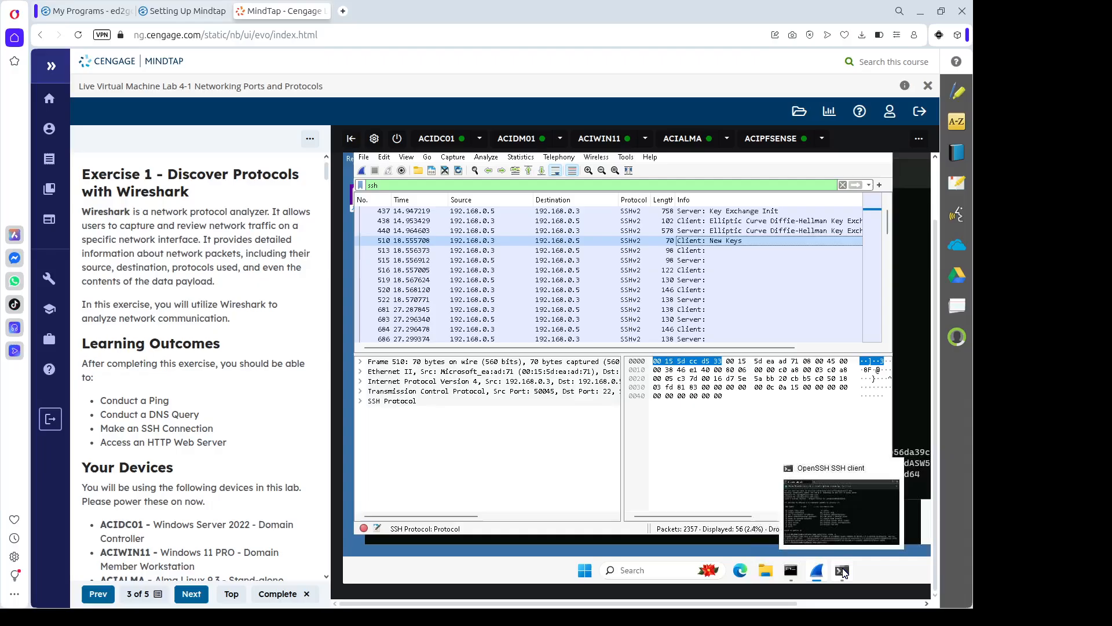
pyautogui.click(844, 571)
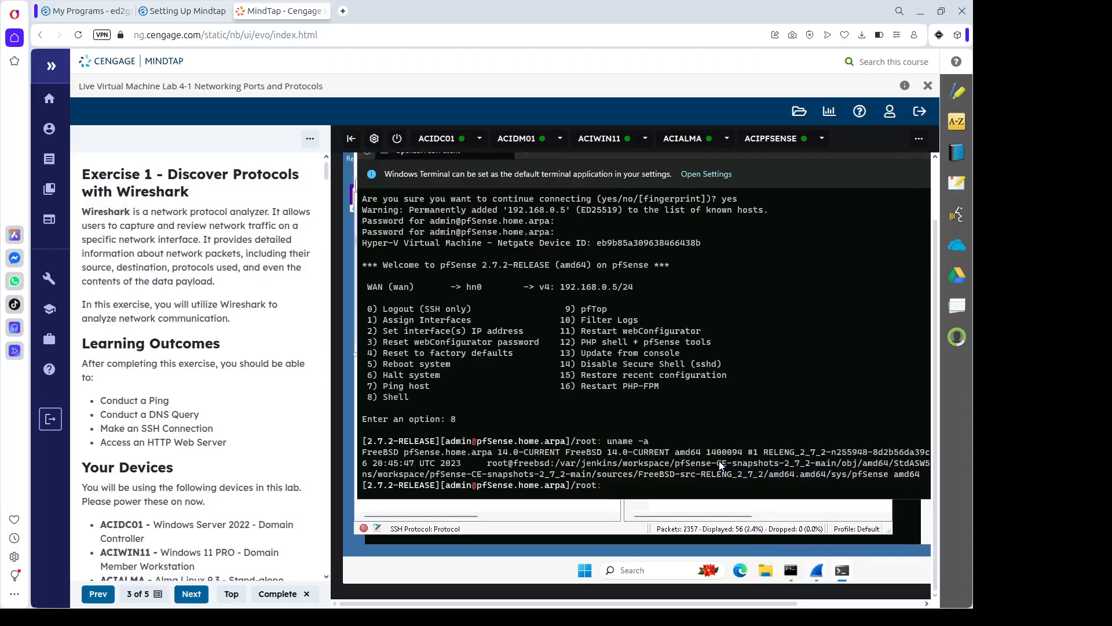
pyautogui.write('openssl ciphers -v')
pyautogui.press('Return')
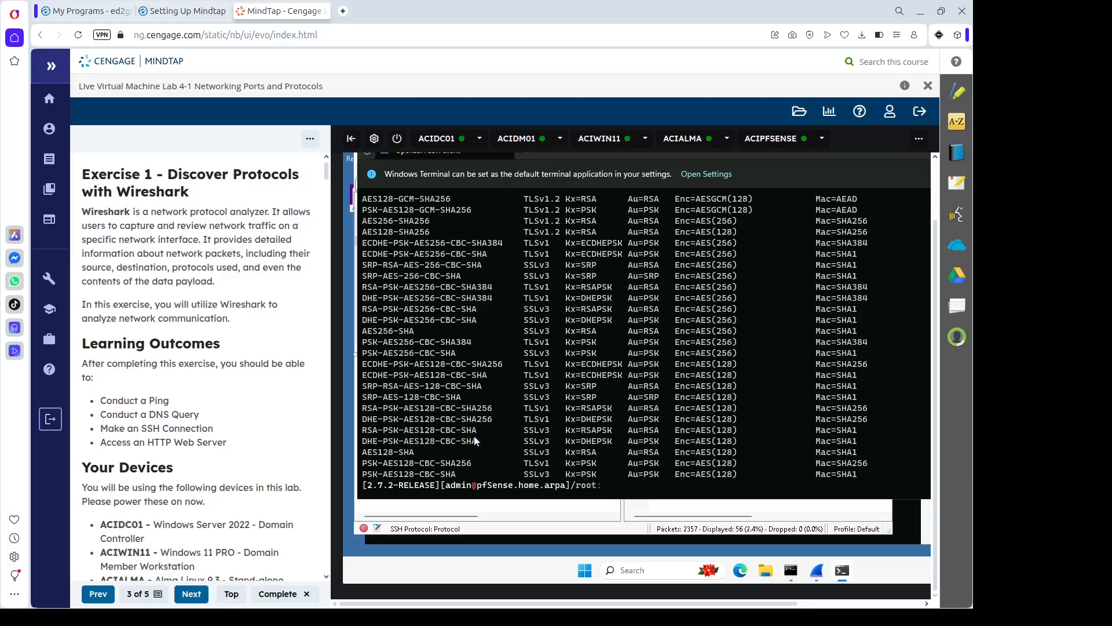
# Scroll to the end of the cipher suite listing so the root prompt shows.
pyautogui.scroll(6, 450, 436)
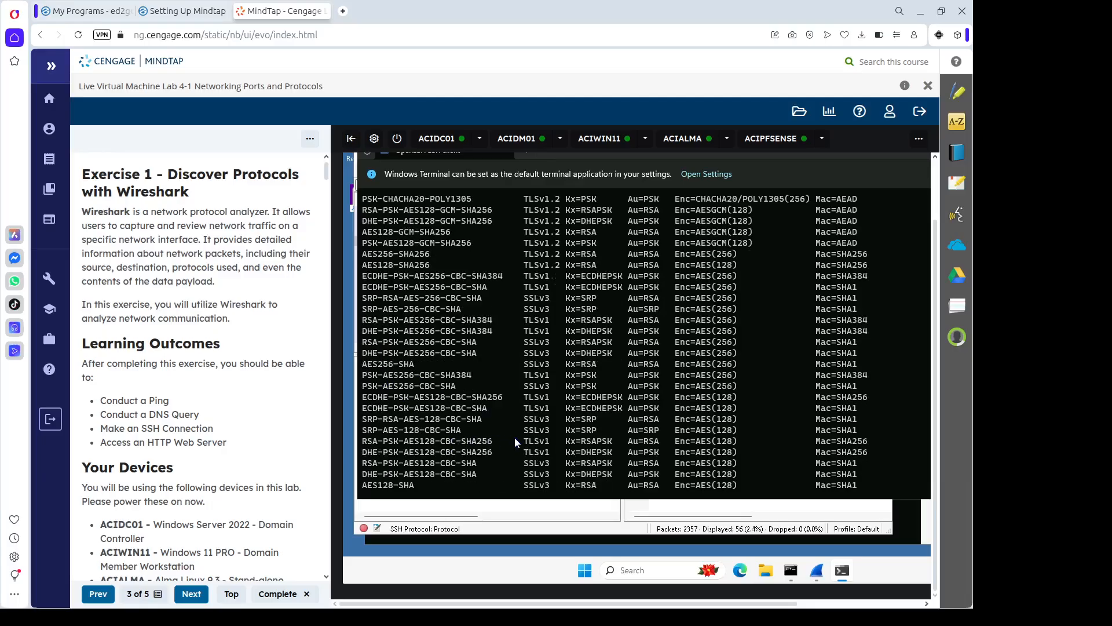
pyautogui.scroll(10, 513, 436)
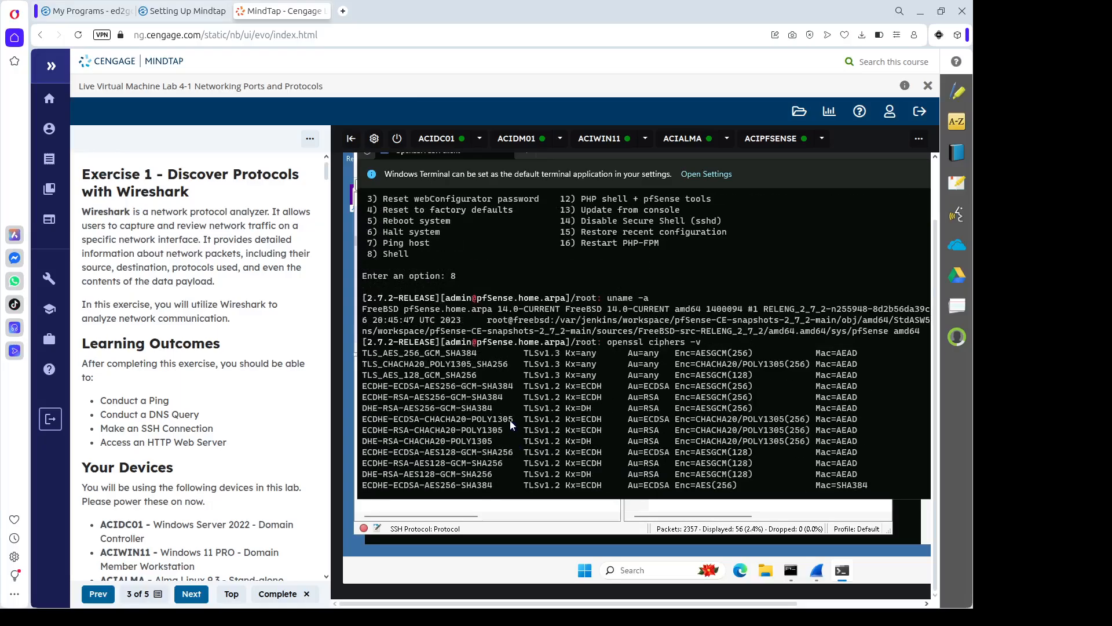
pyautogui.scroll(-3, 388, 373)
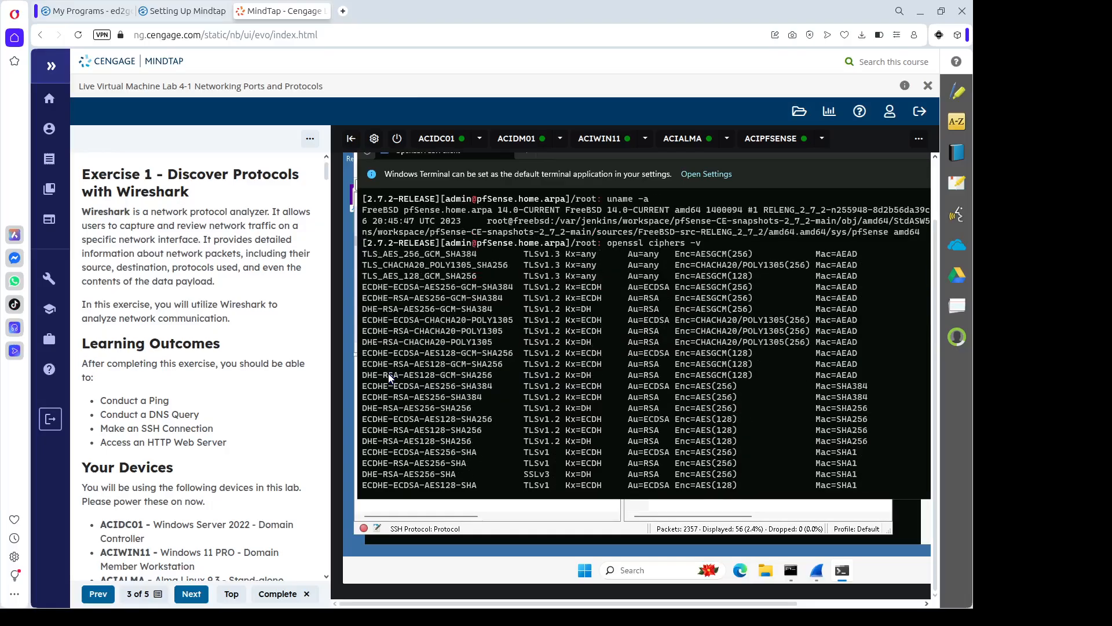
pyautogui.scroll(-3, 388, 373)
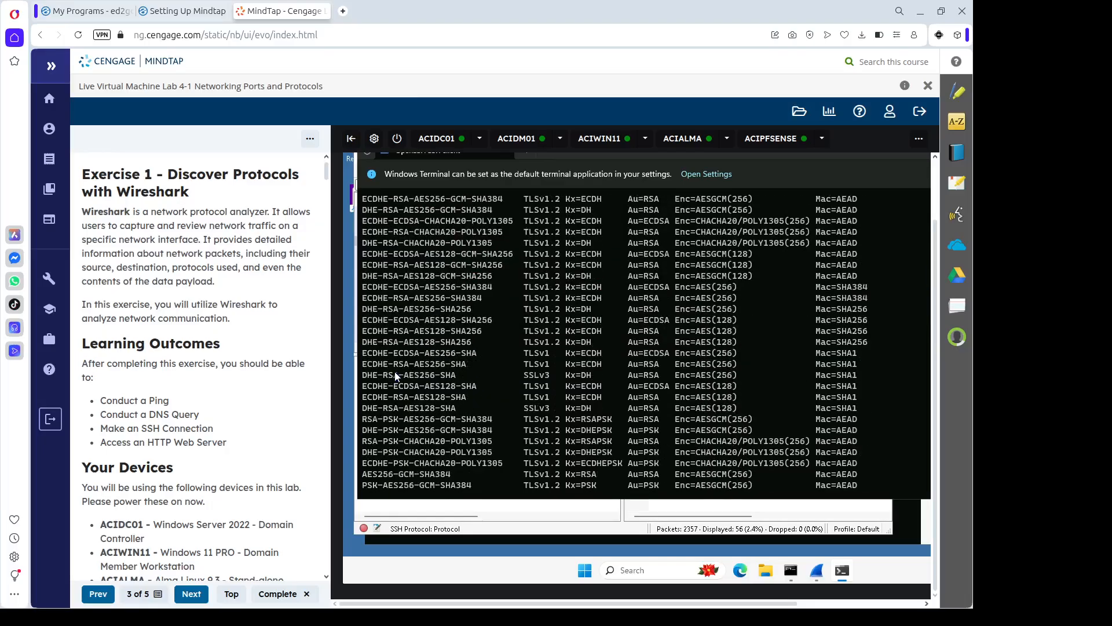
pyautogui.scroll(-3, 394, 374)
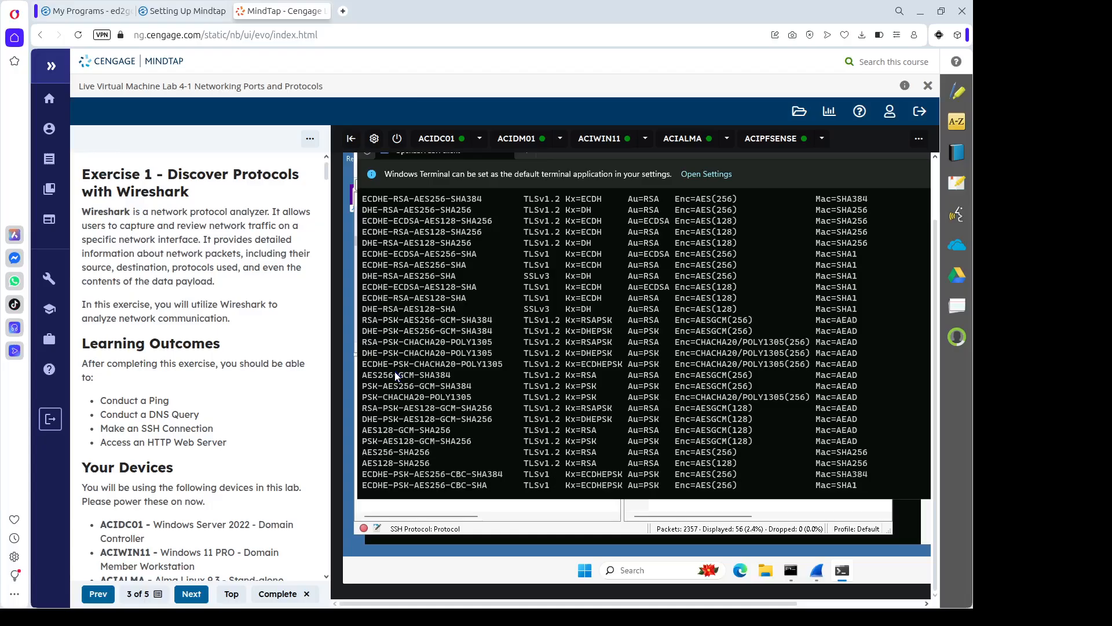
pyautogui.scroll(-3, 395, 374)
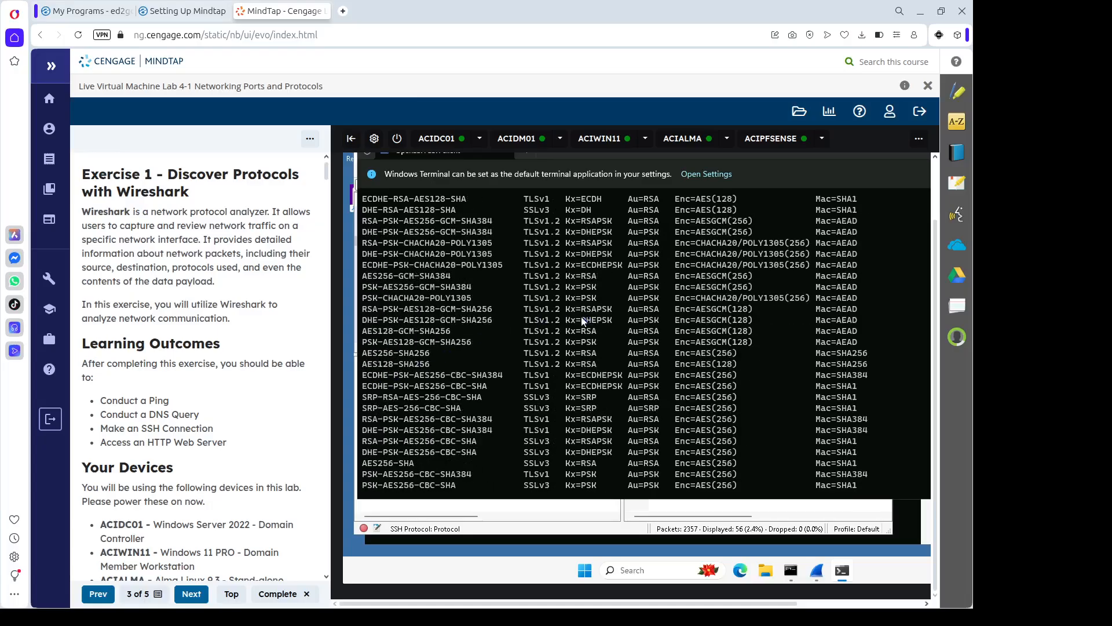
pyautogui.scroll(-4, 556, 333)
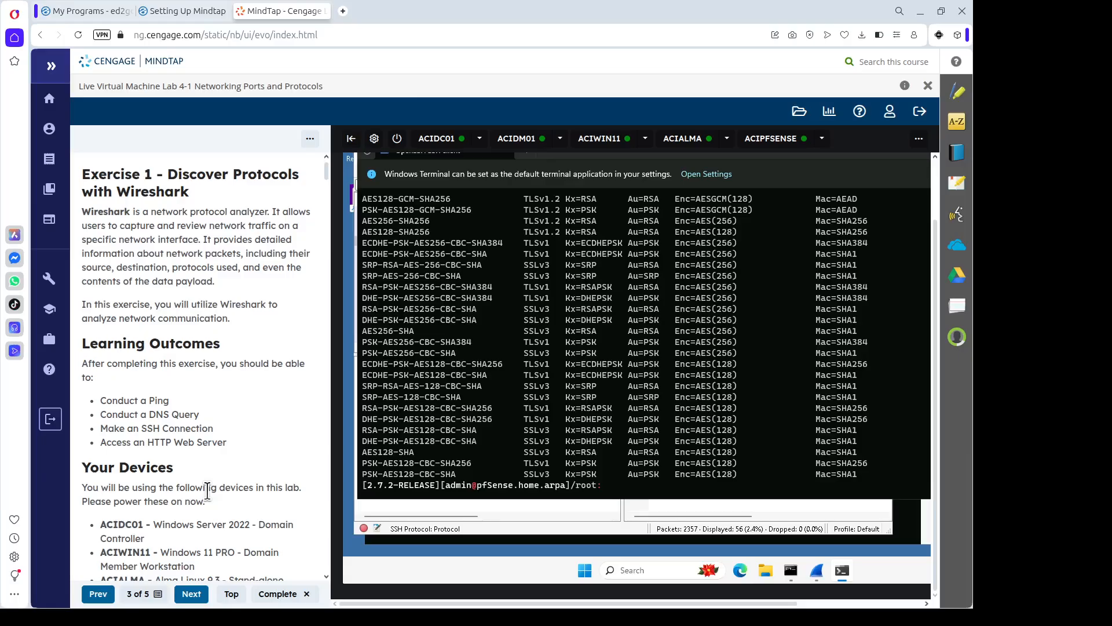
# Close Wireshark, quitting without saving the SSH capture.
pyautogui.click(611, 524)
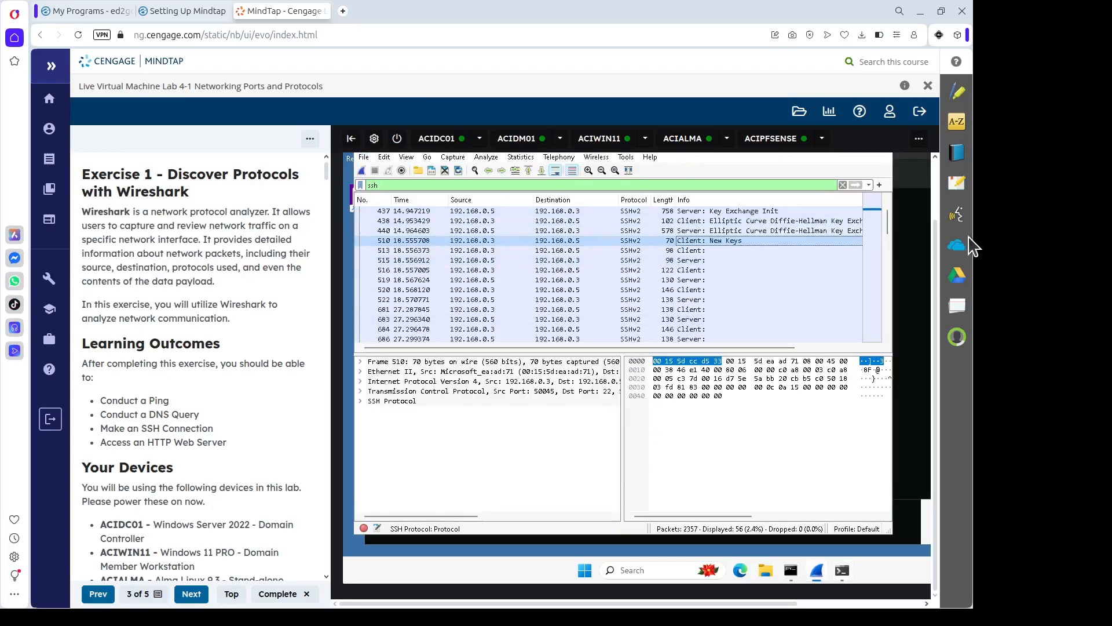
pyautogui.scroll(2, 936, 197)
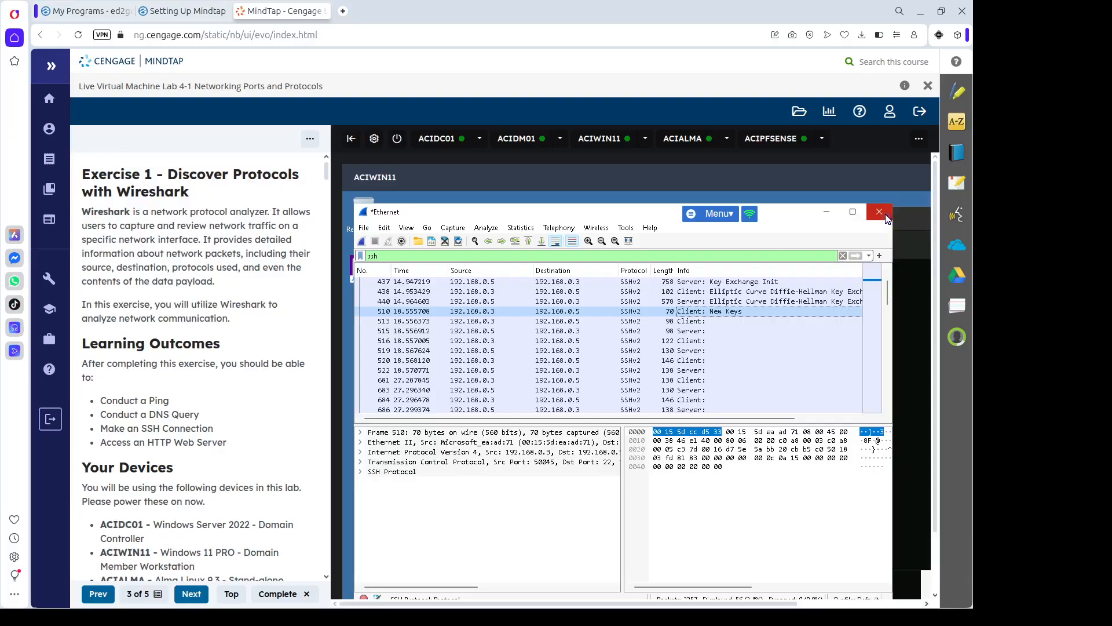
pyautogui.click(881, 213)
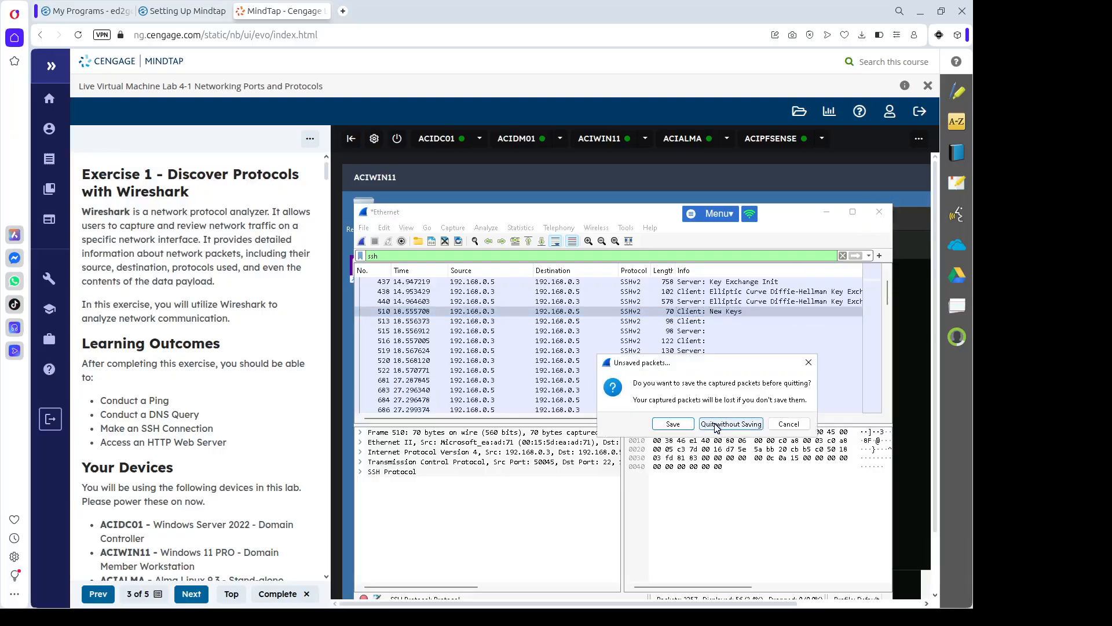
pyautogui.click(717, 428)
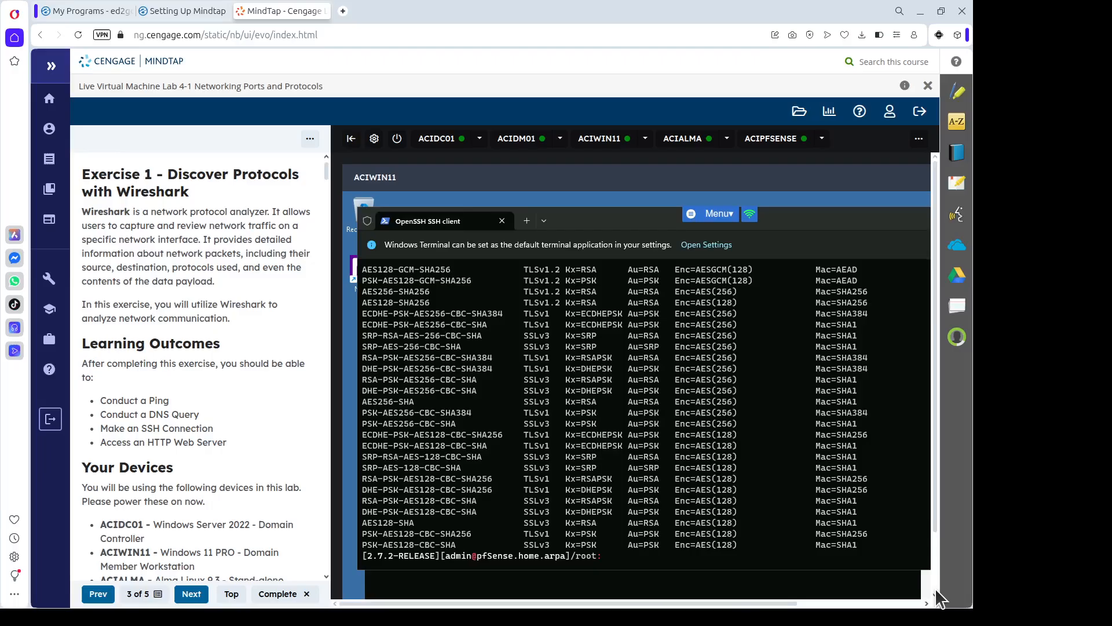
# Relaunch Wireshark by searching 'wires' from the Start menu.
pyautogui.scroll(-2, 936, 591)
pyautogui.click(599, 571)
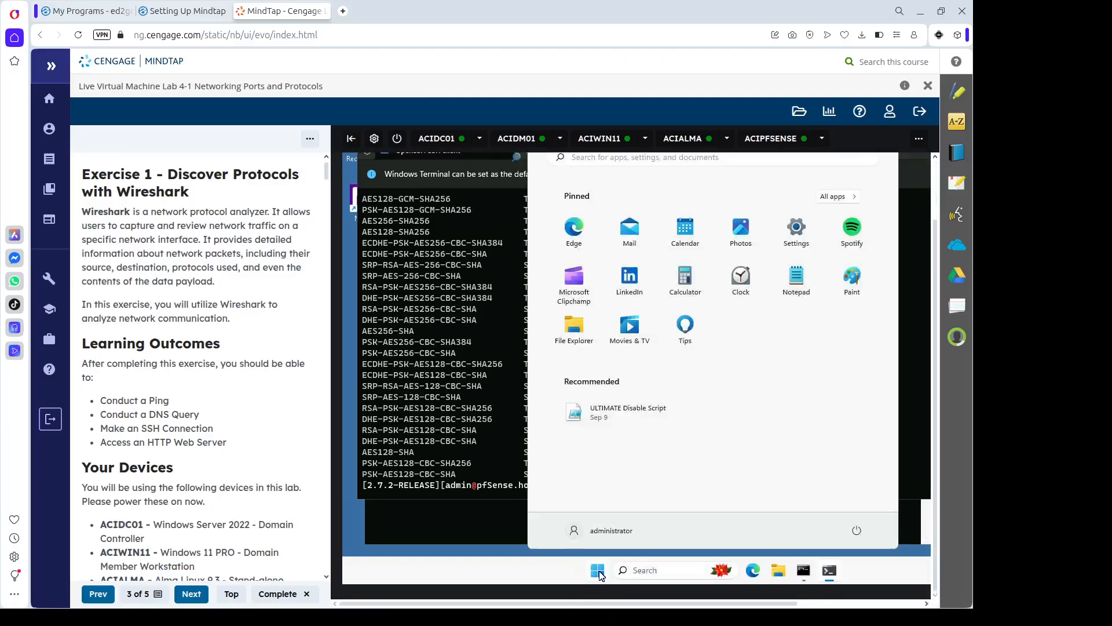
pyautogui.write('wires')
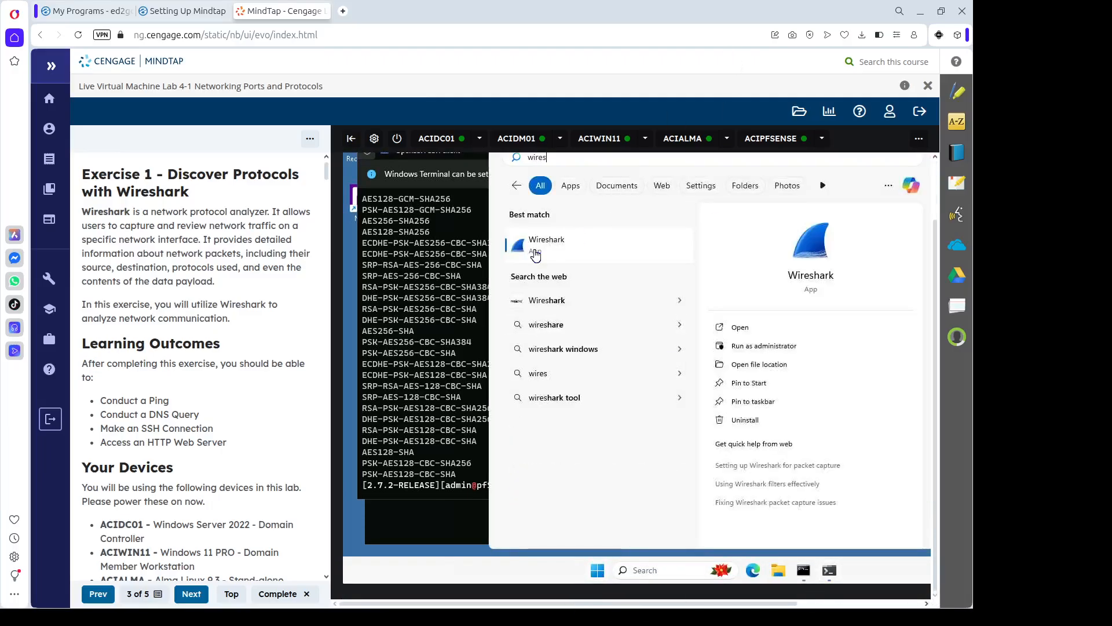
pyautogui.click(535, 255)
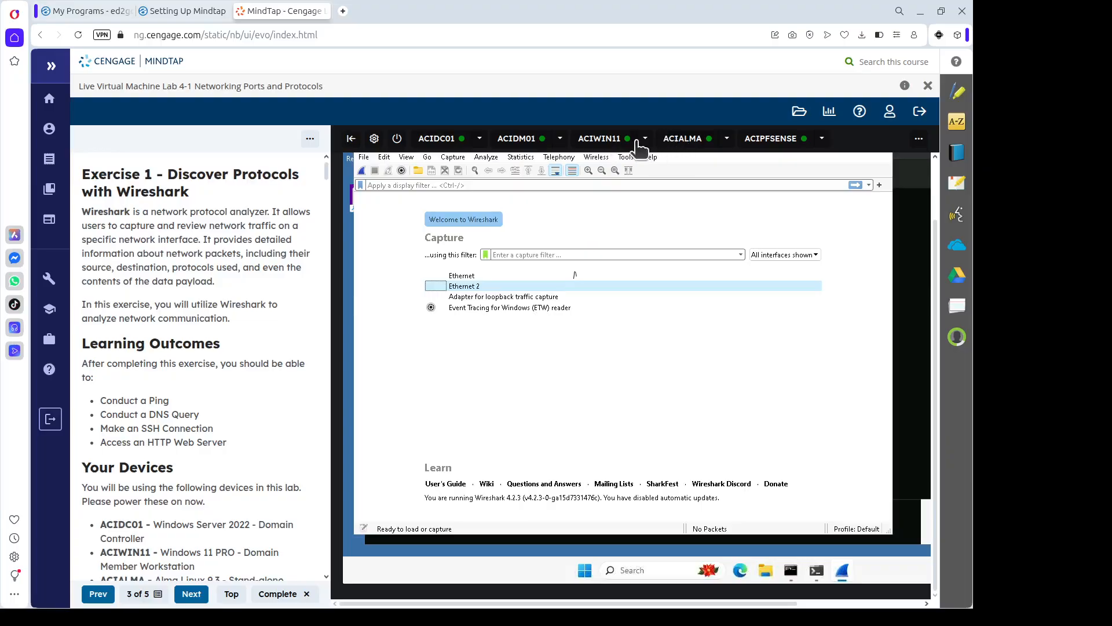
# Switch to the ACIALMA machine and sign in with the administrator's password.
pyautogui.click(684, 139)
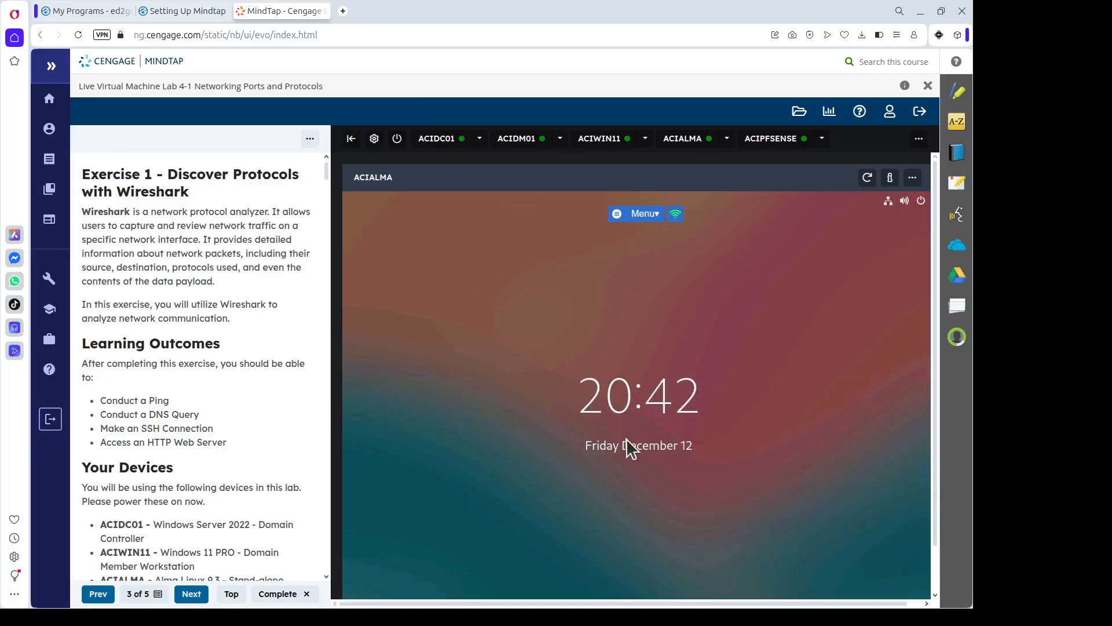
pyautogui.click(633, 457)
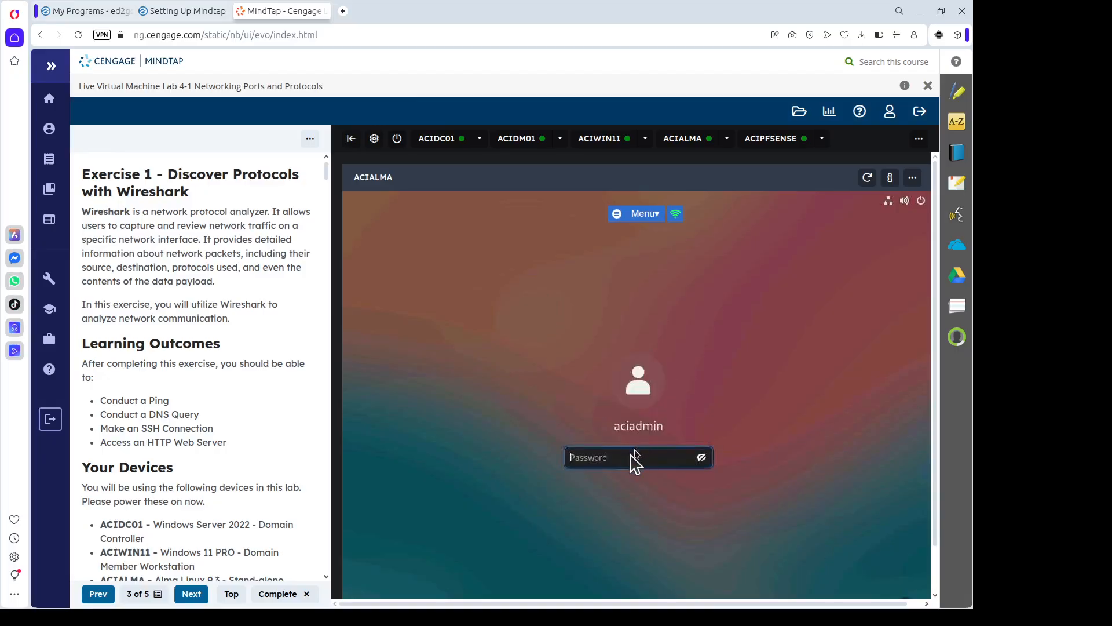
pyautogui.write('Pas')
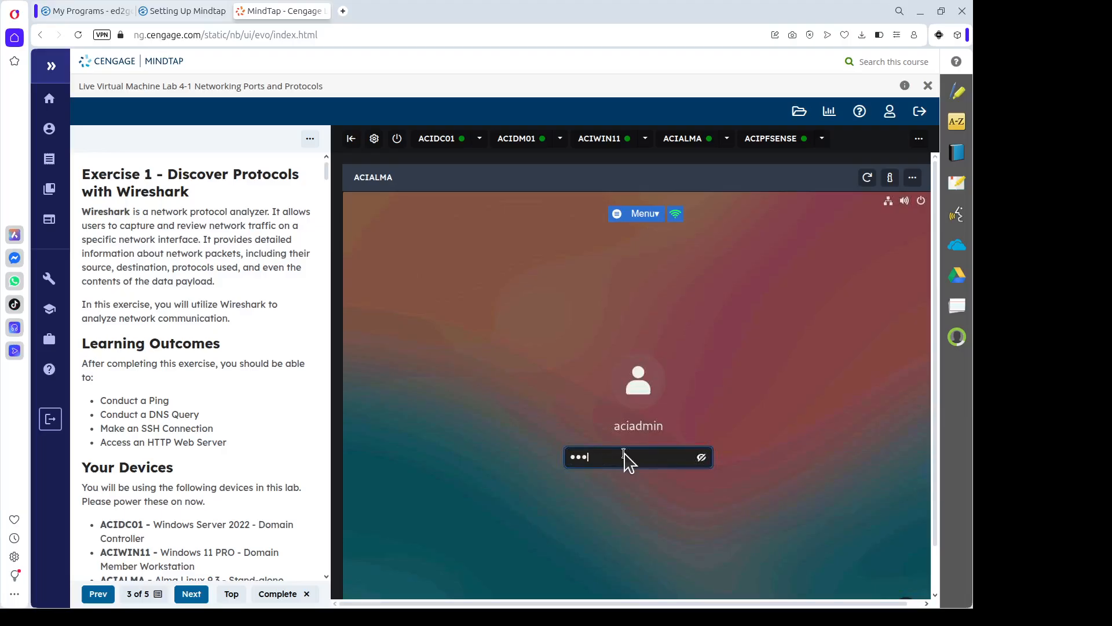
pyautogui.write('sw0rd')
pyautogui.press('Return')
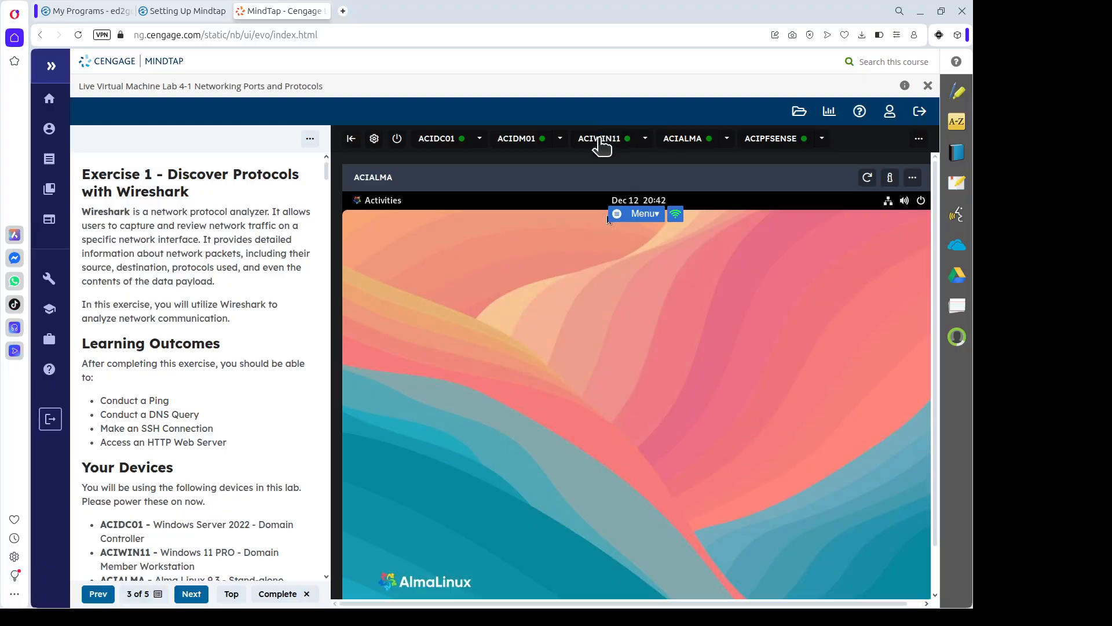
# On ACIWIN11, start a Wireshark capture on the Ethernet interface.
pyautogui.click(600, 139)
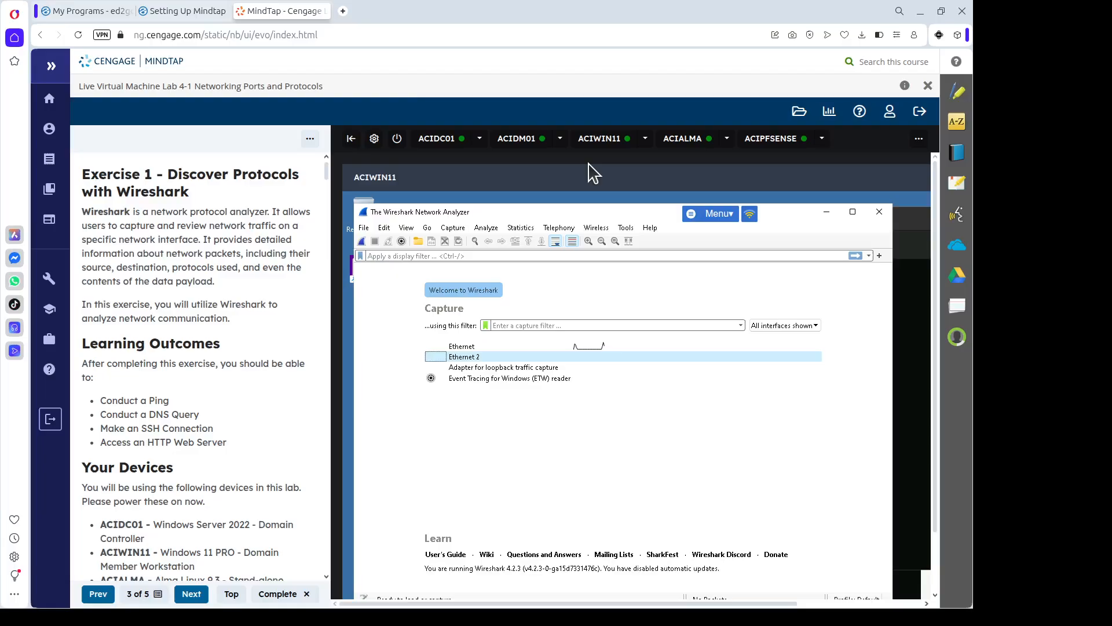
pyautogui.click(495, 349)
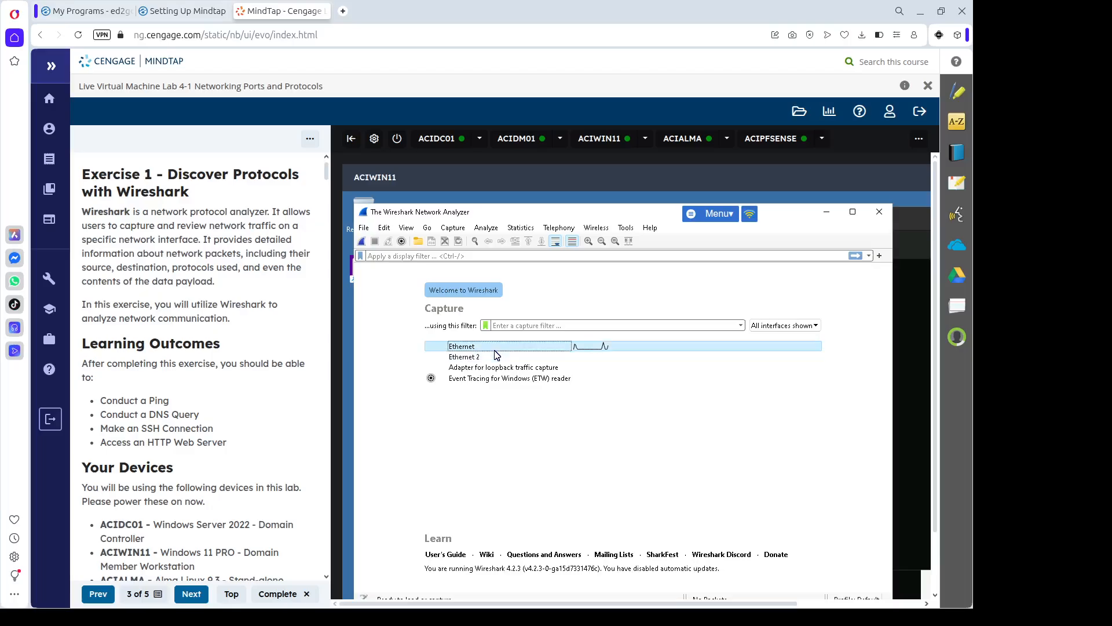
pyautogui.doubleClick(495, 348)
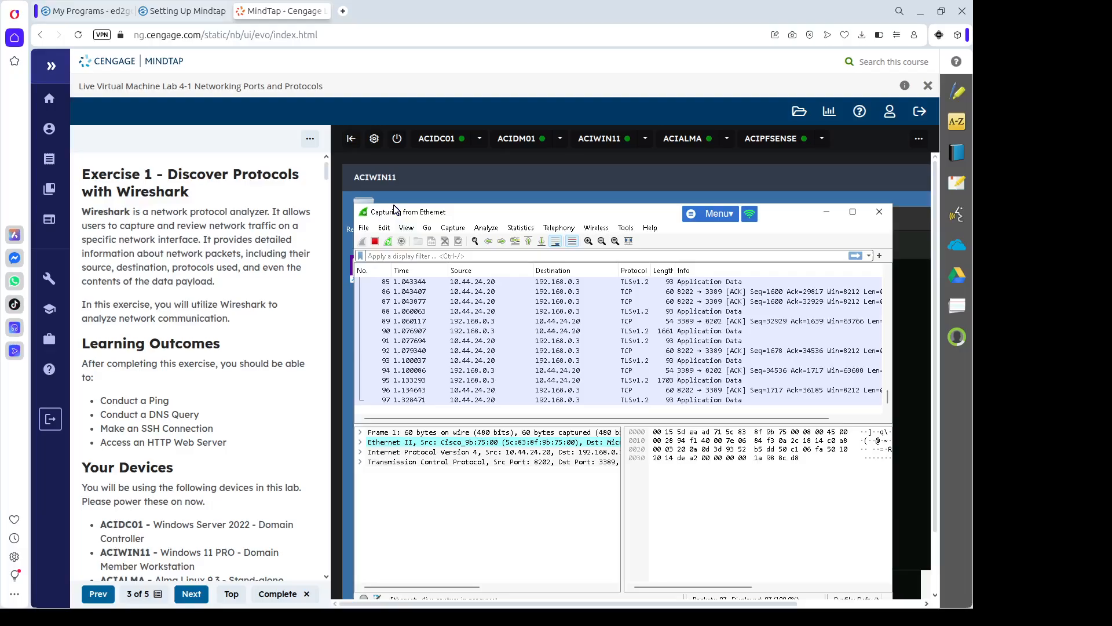
pyautogui.scroll(-2, 933, 579)
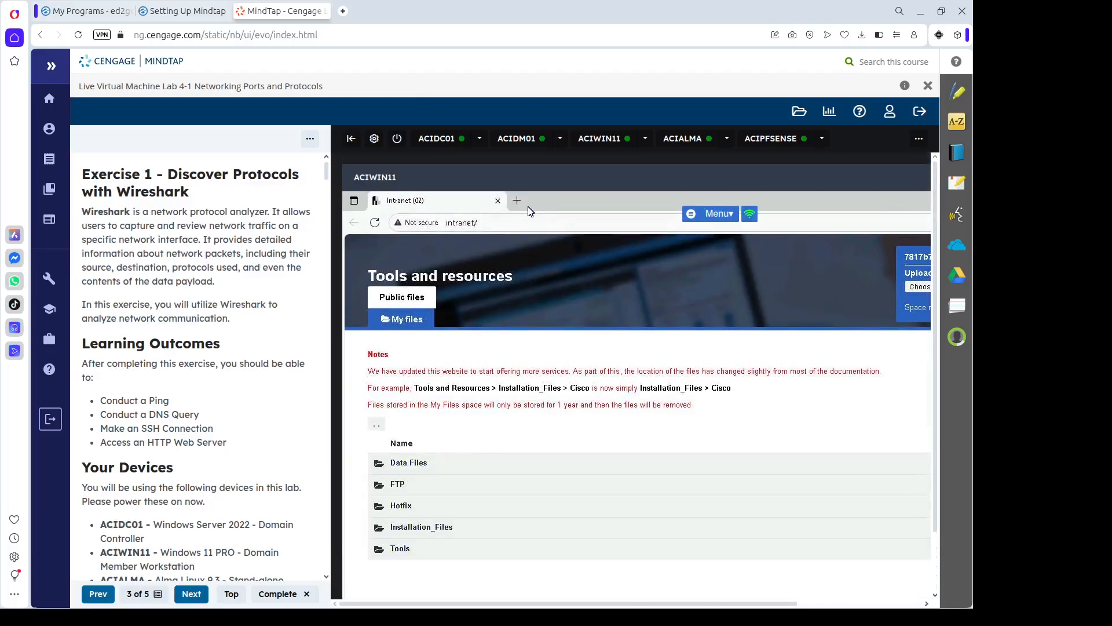
# Load 192.168.0.4 in a new Edge tab, then switch to the ACIALMA machine.
pyautogui.click(516, 200)
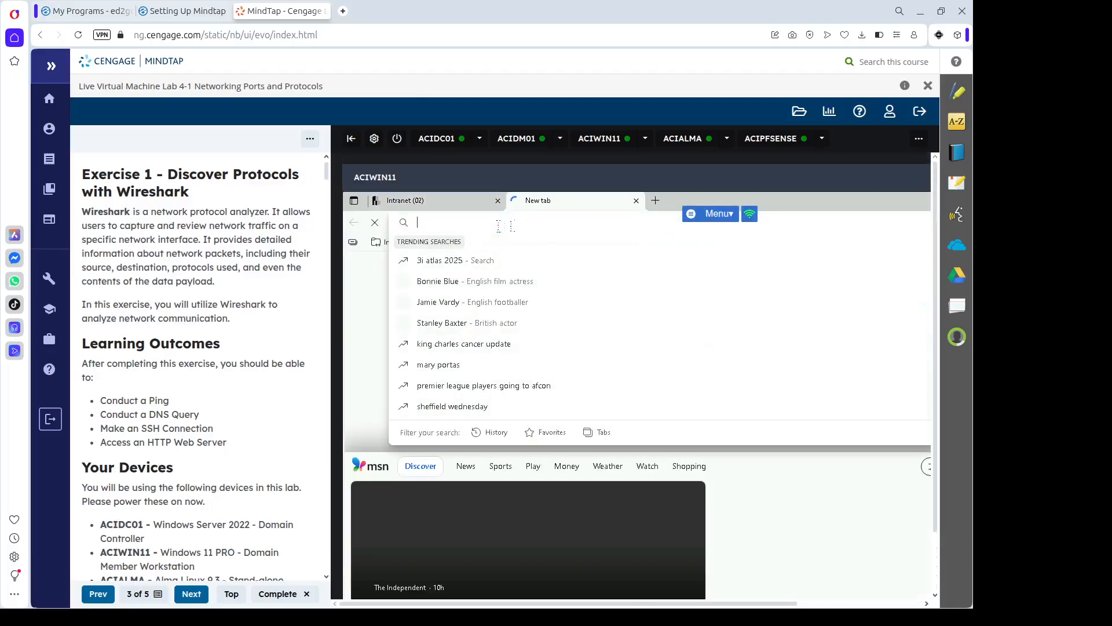
pyautogui.write('192')
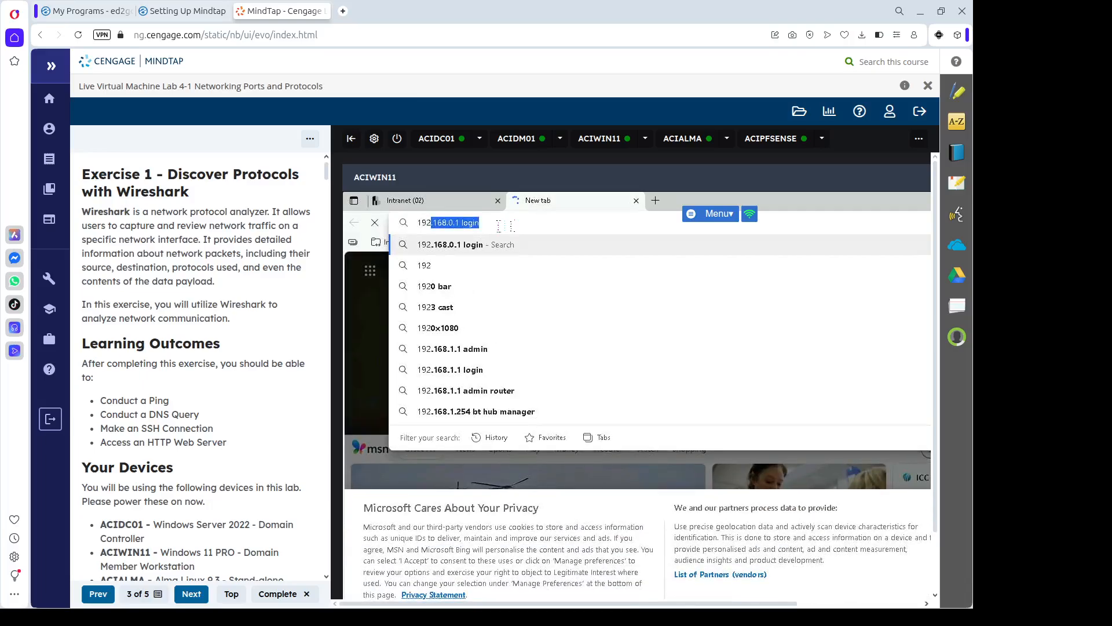
pyautogui.write('.1')
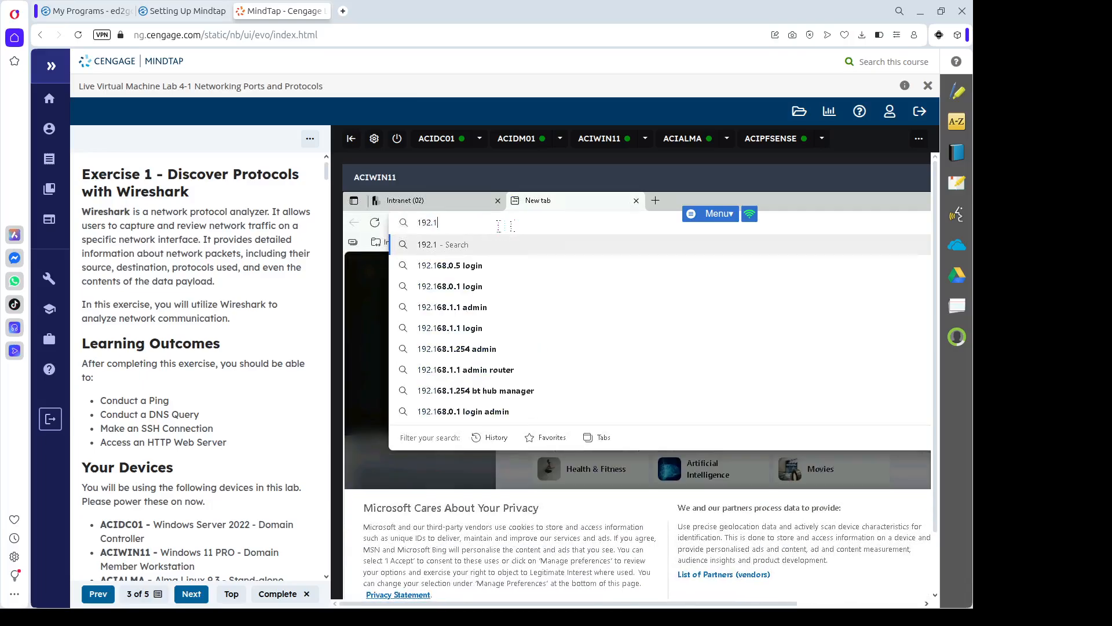
pyautogui.write('68.0')
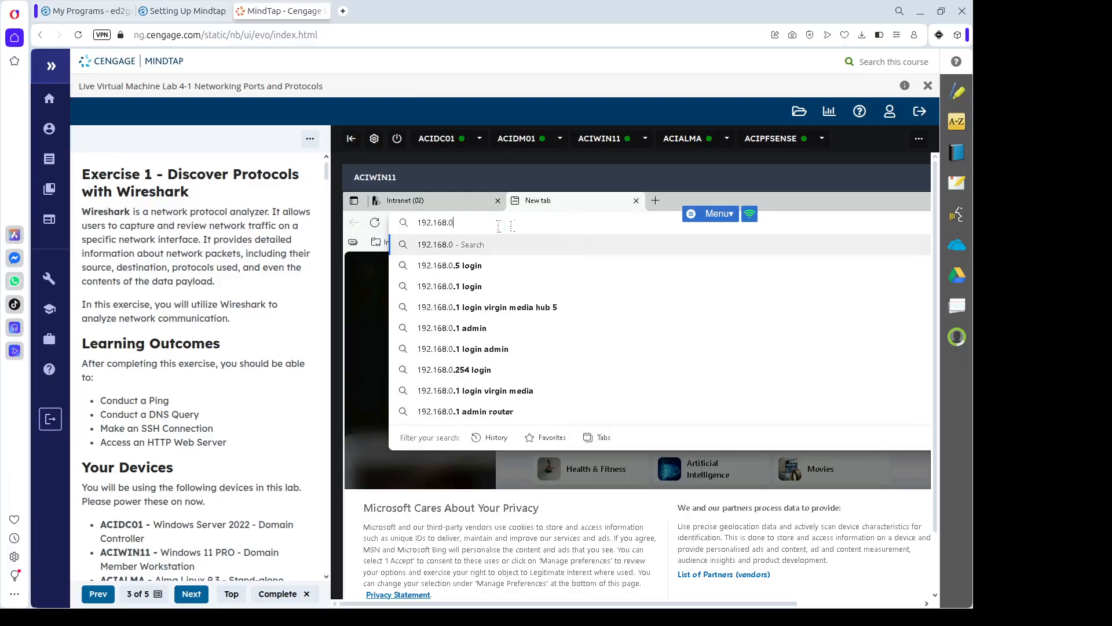
pyautogui.write('.4')
pyautogui.press('Return')
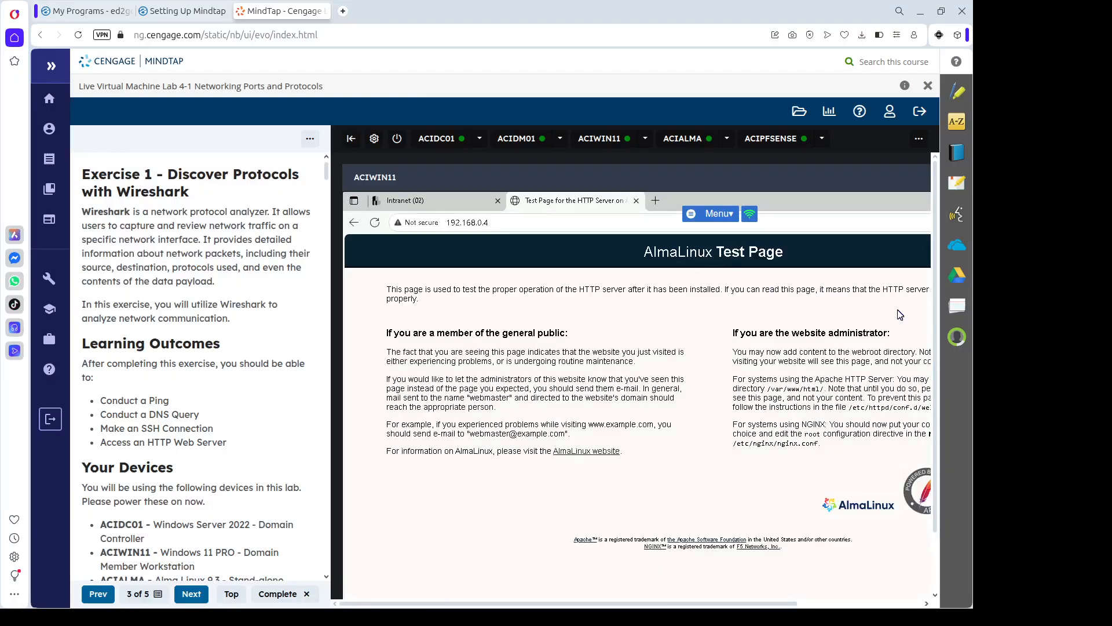
pyautogui.moveTo(925, 427); pyautogui.dragTo(924, 459)
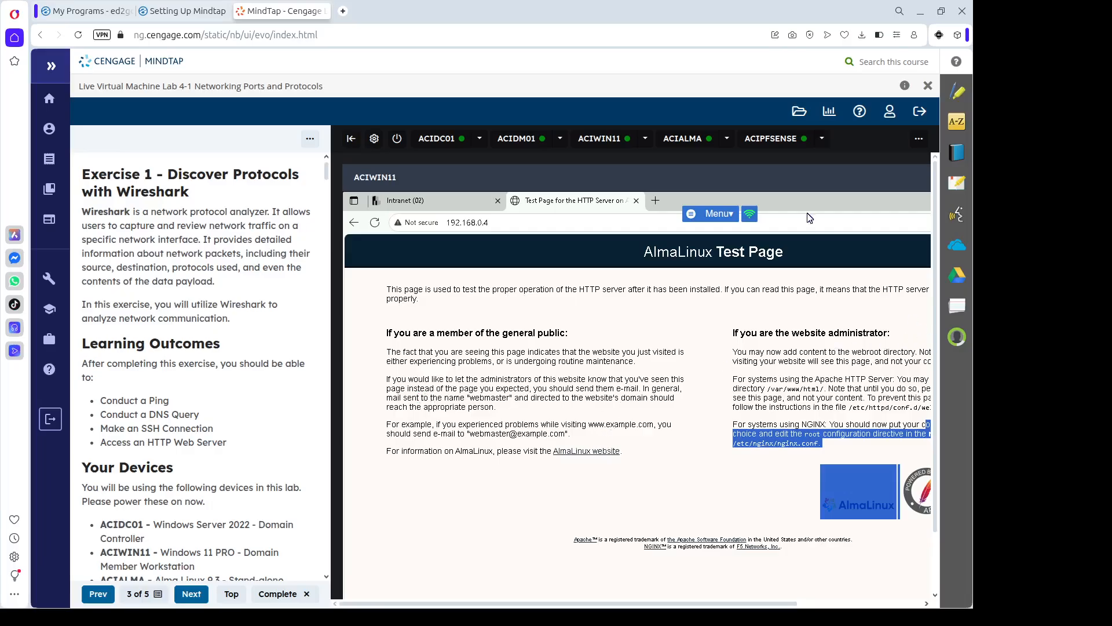
pyautogui.click(676, 141)
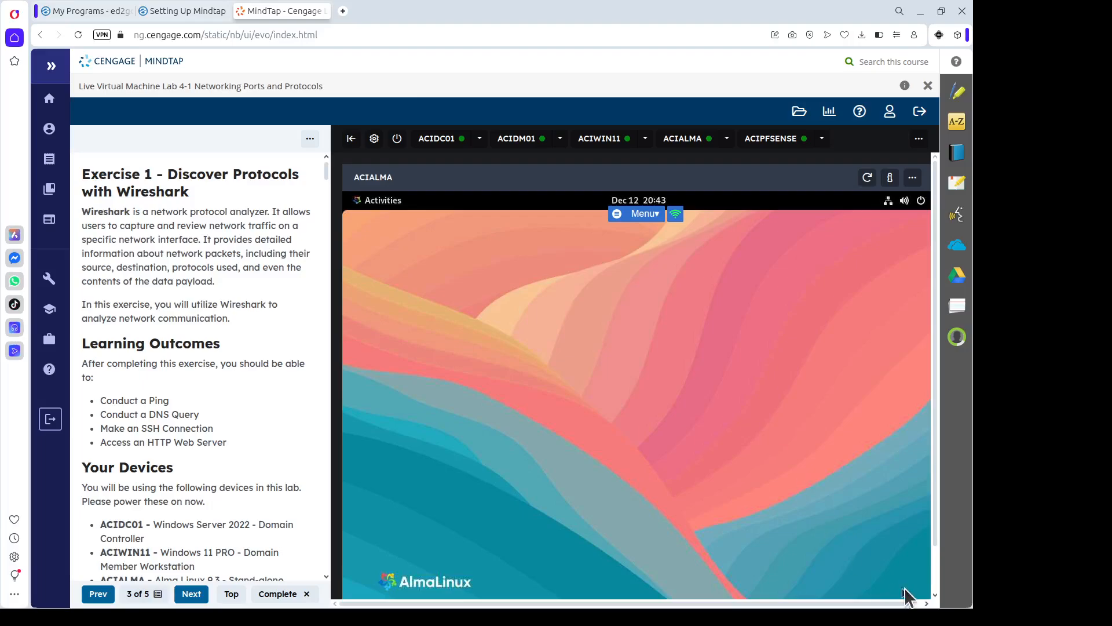
# Bring the terminal window forward through the GNOME Activities overview.
pyautogui.scroll(-2, 936, 576)
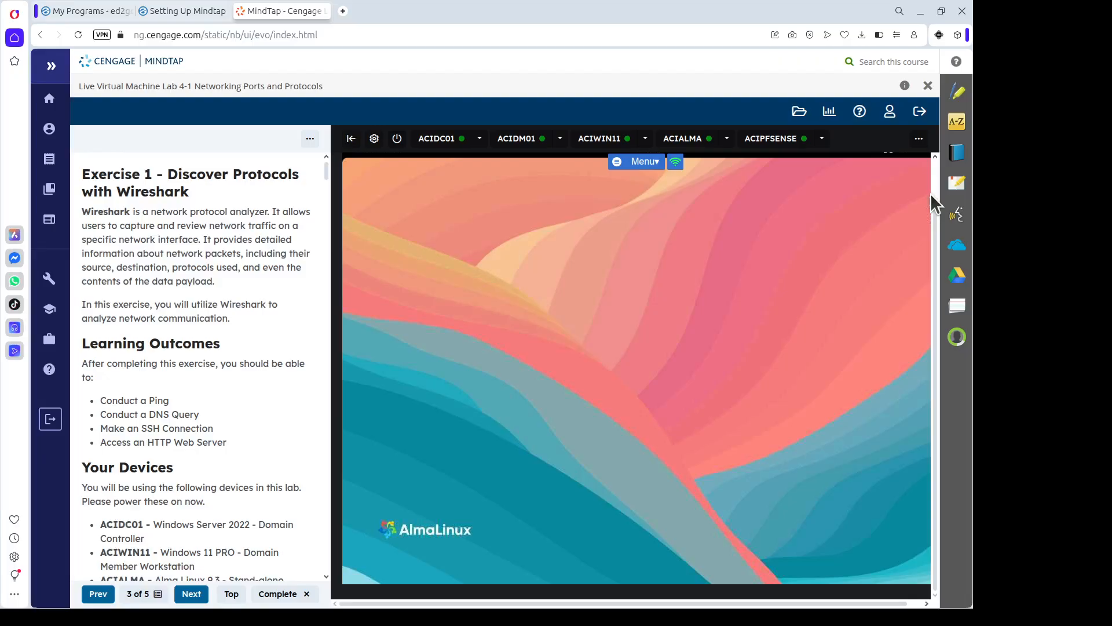
pyautogui.scroll(2, 937, 193)
pyautogui.click(387, 203)
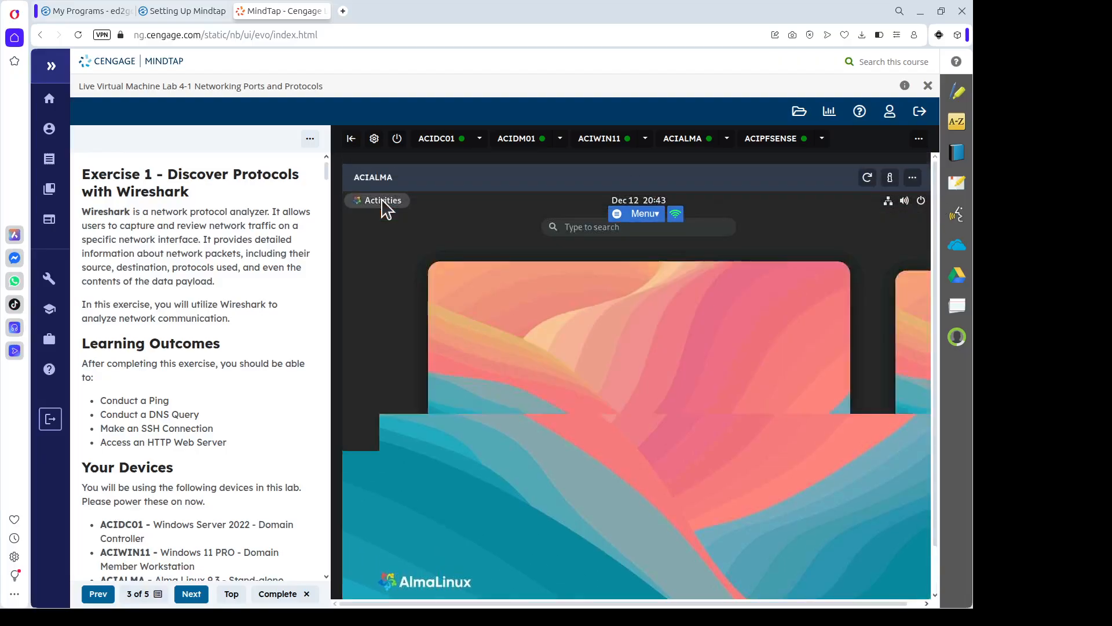
pyautogui.scroll(-2, 658, 476)
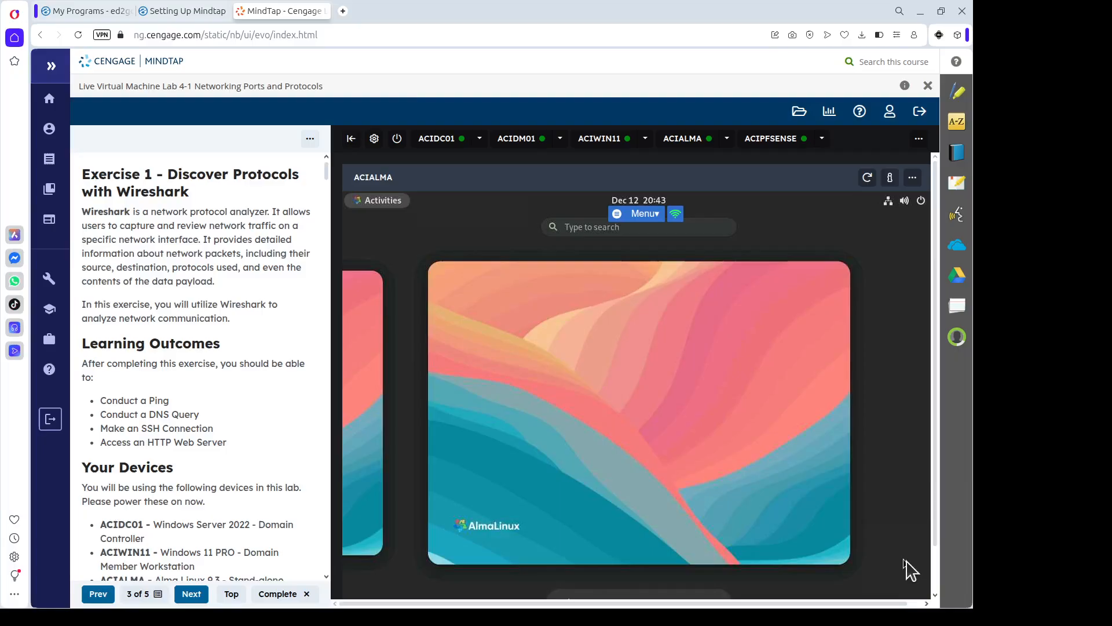
pyautogui.scroll(-2, 936, 574)
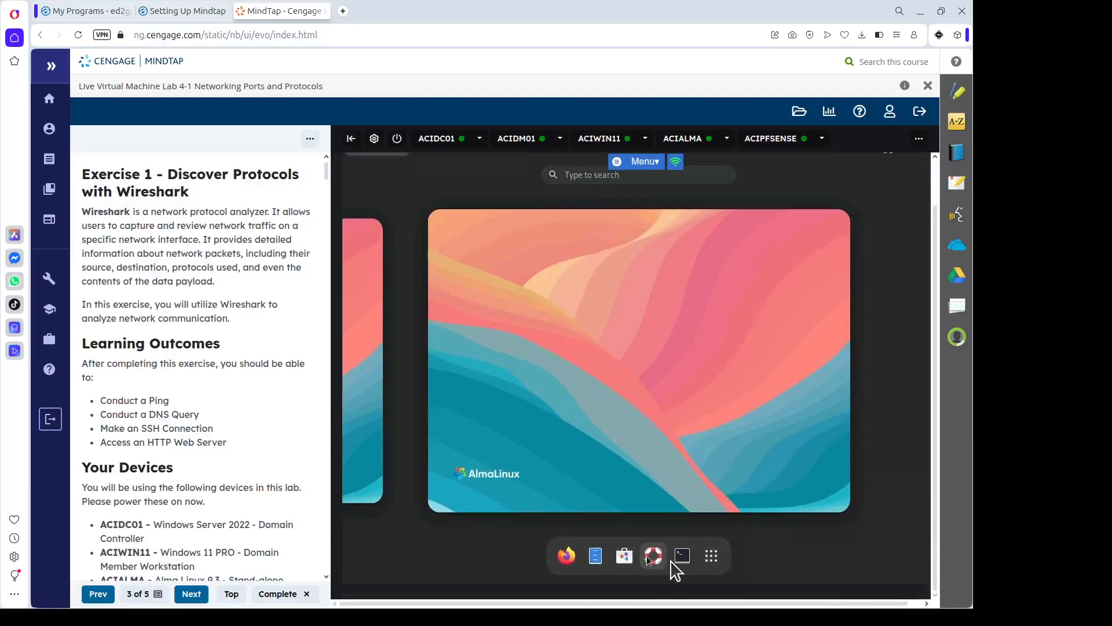
pyautogui.click(682, 557)
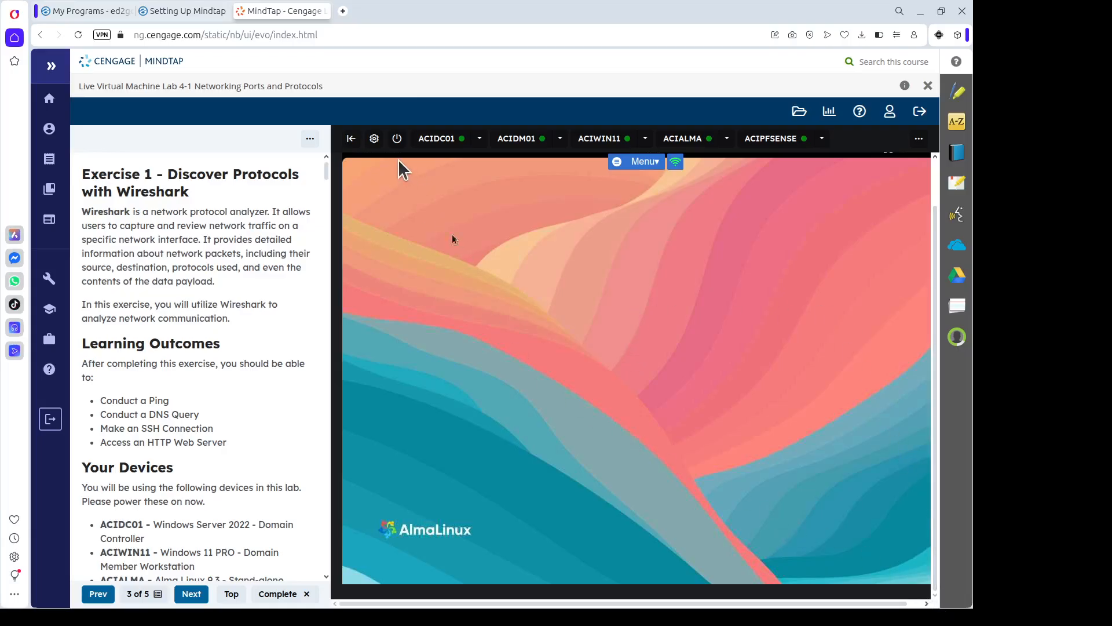
pyautogui.click(933, 188)
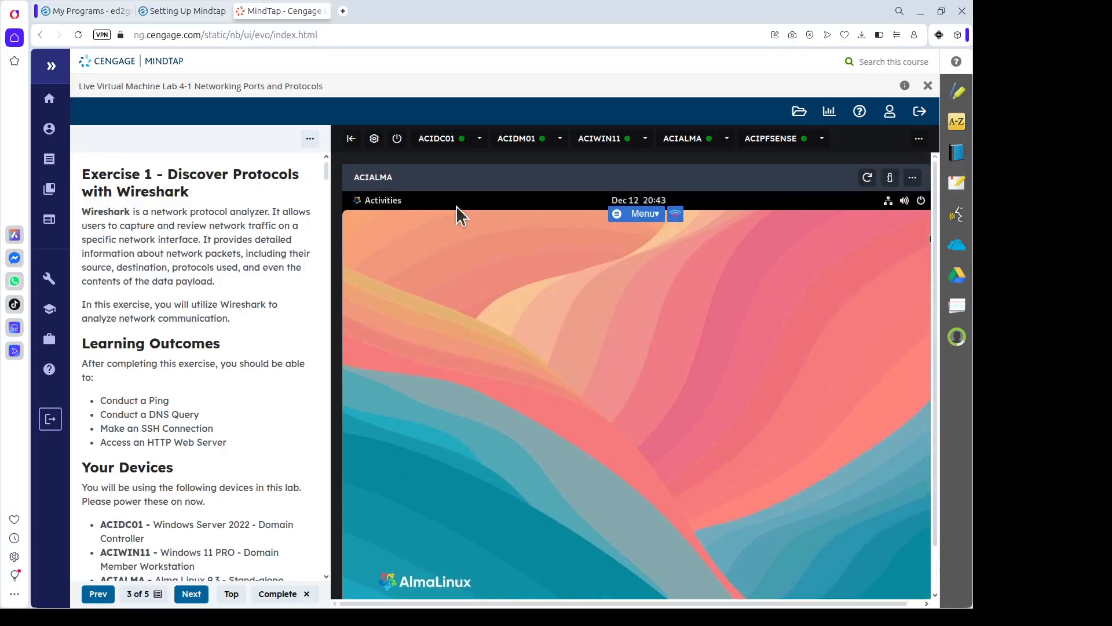
pyautogui.click(378, 201)
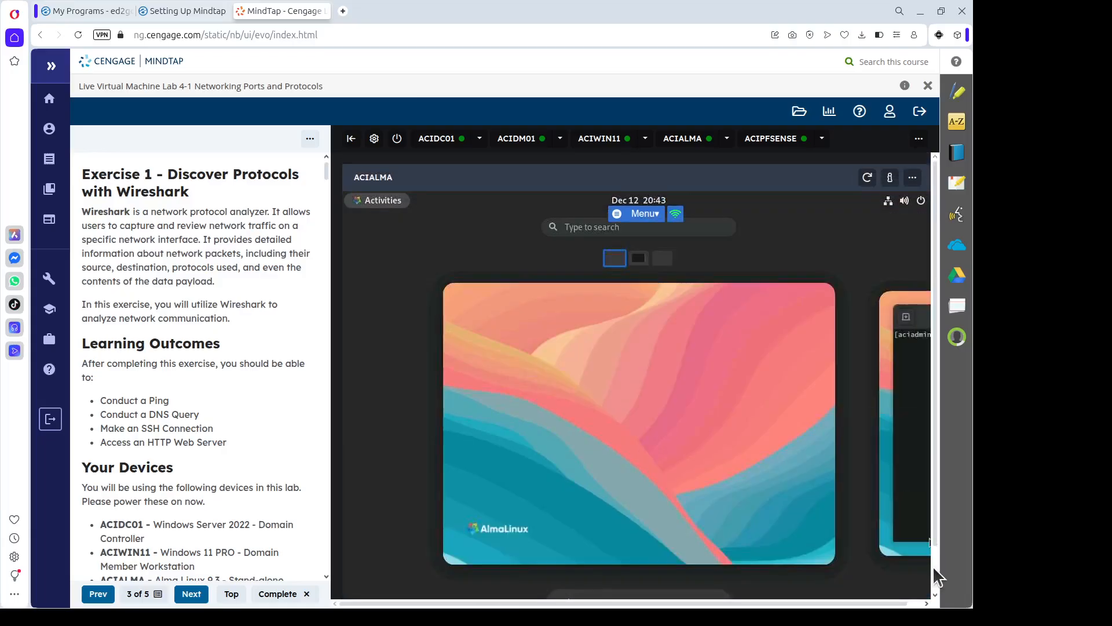
pyautogui.click(933, 565)
pyautogui.click(910, 372)
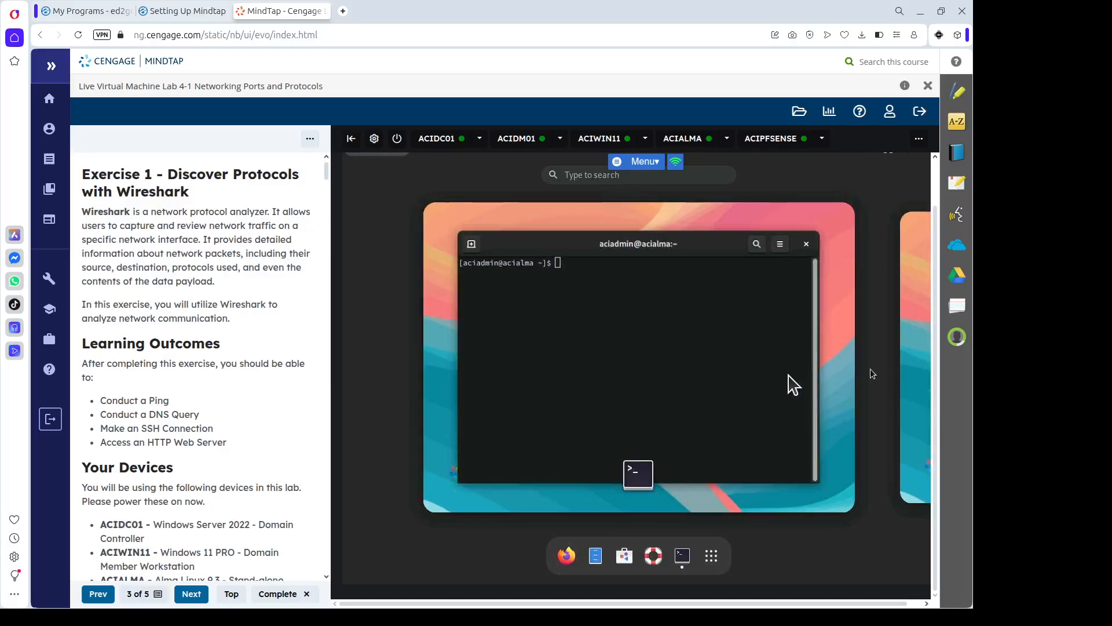
pyautogui.click(627, 261)
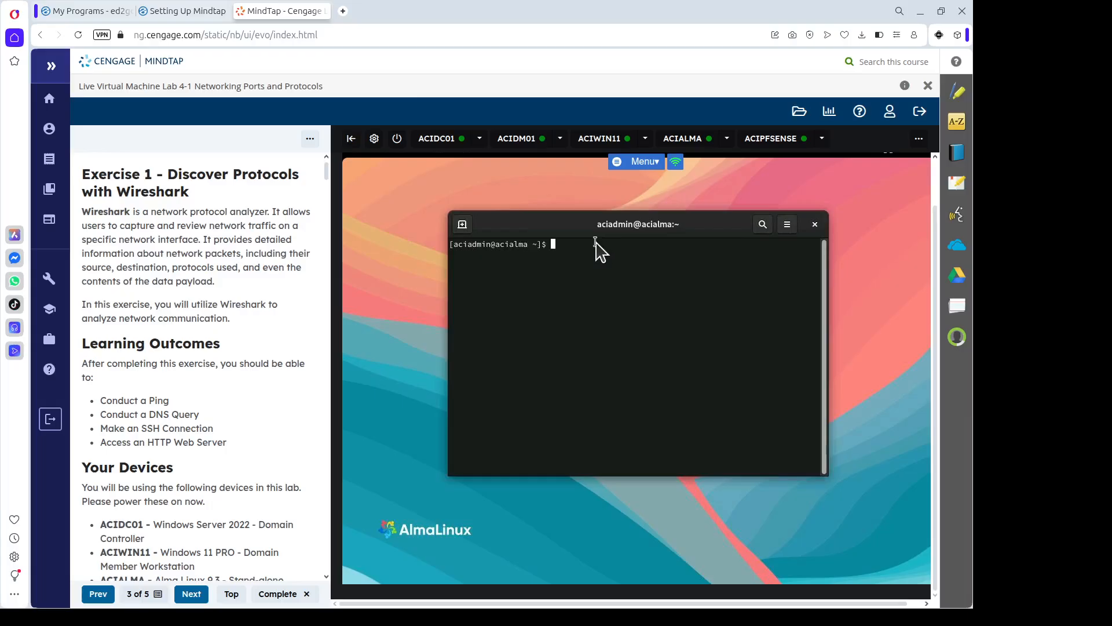
# Check the installed Apache version with apachectl and httpd -v.
pyautogui.write('ao')
pyautogui.press('BackSpace')
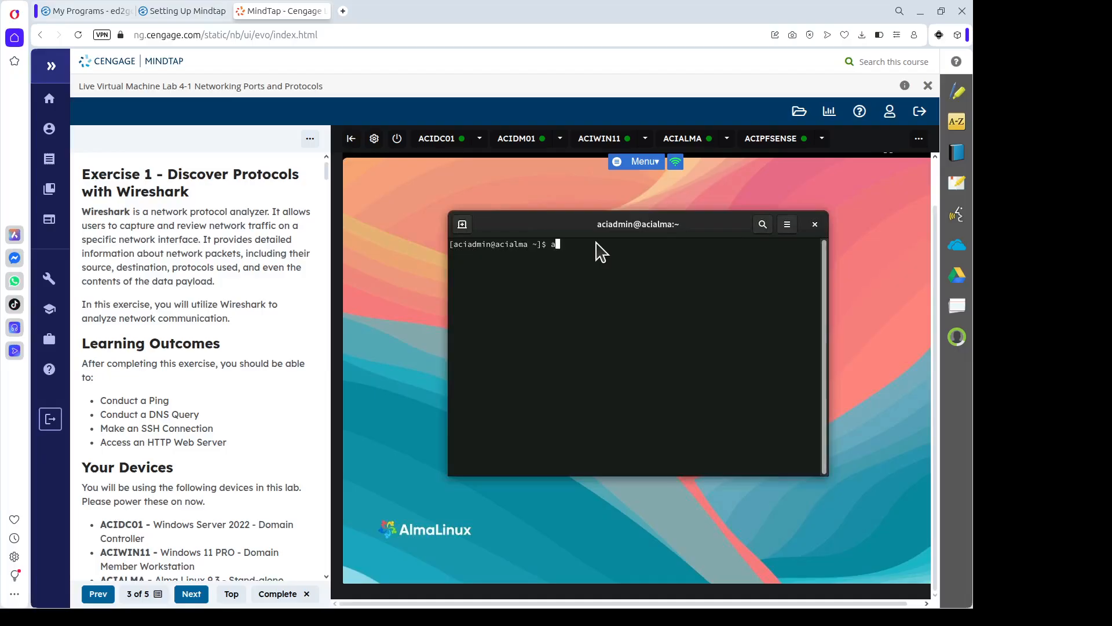
pyautogui.write('pachee')
pyautogui.press('BackSpace')
pyautogui.press('Tab')
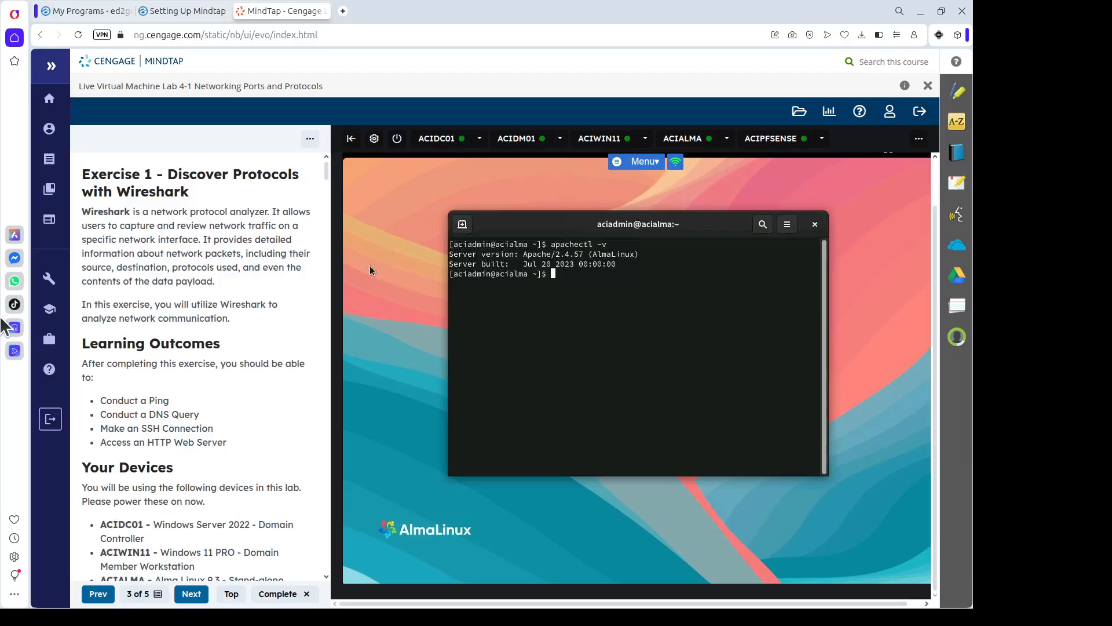
pyautogui.write('ttp')
pyautogui.press('BackSpace')
pyautogui.write('d -v')
pyautogui.press('Return')
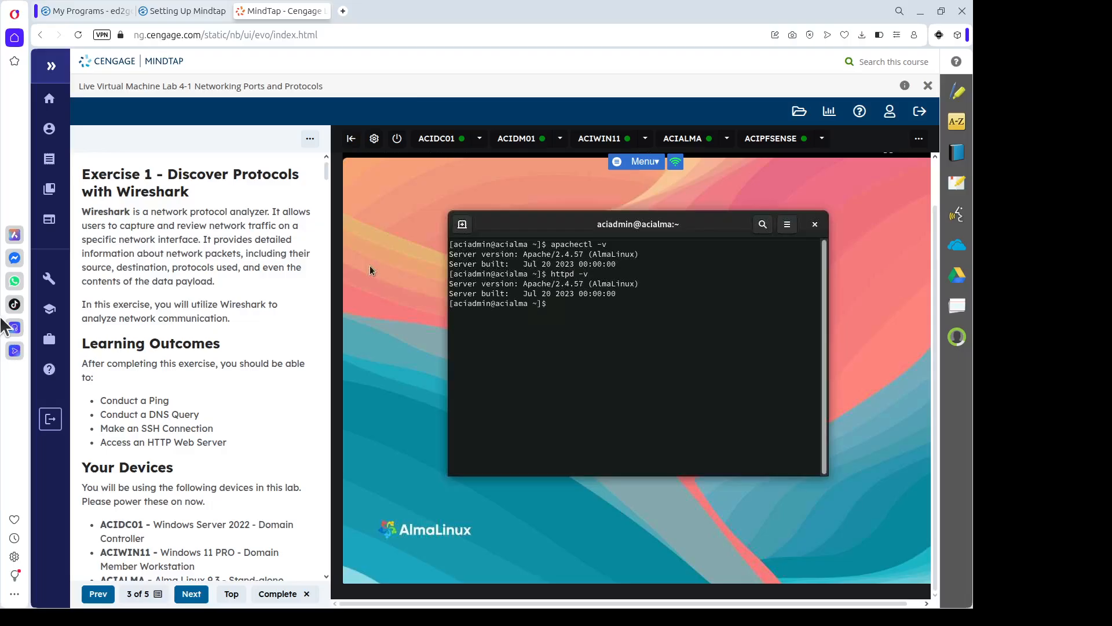
# Run httpd -S to show ServerRoot /etc/httpd and DocumentRoot /var/www/html.
pyautogui.press('Up')
pyautogui.write('S')
pyautogui.press('Return')
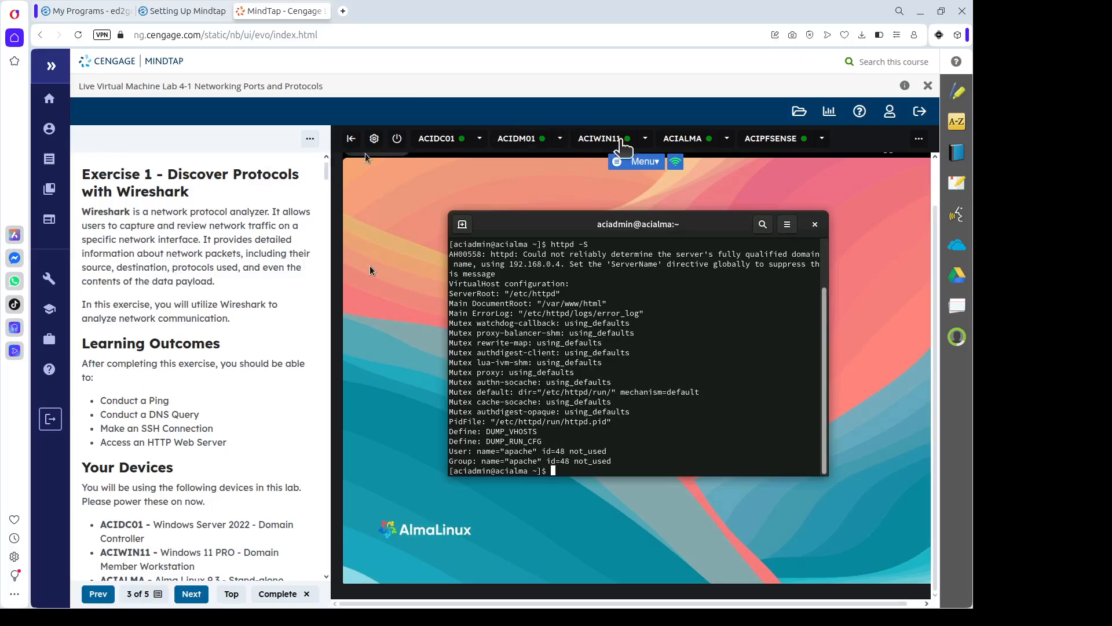
pyautogui.click(604, 140)
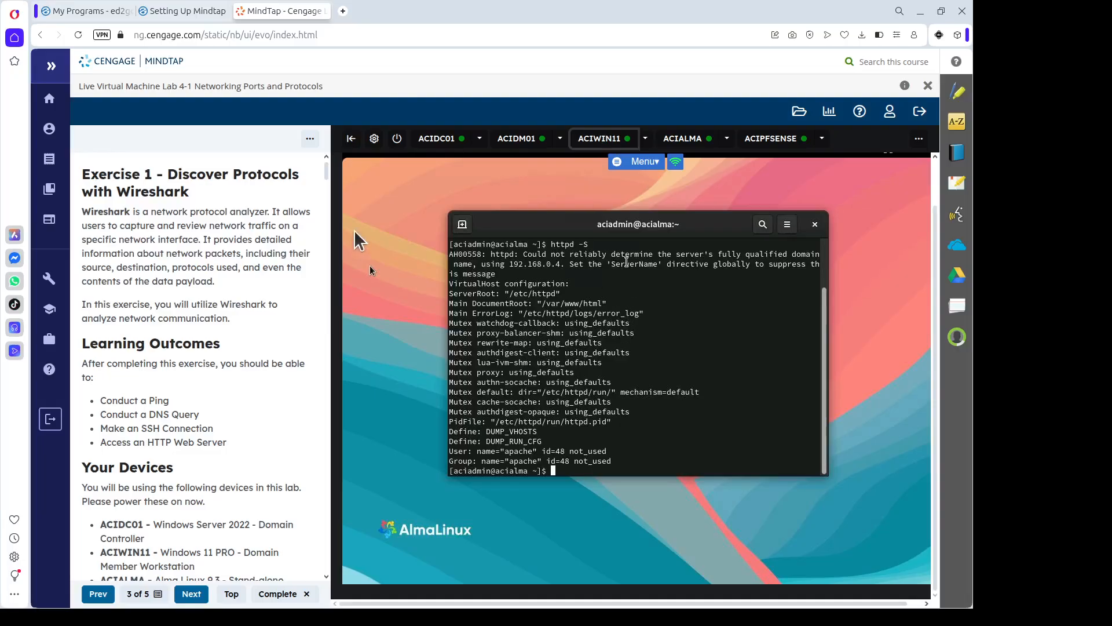
pyautogui.click(934, 184)
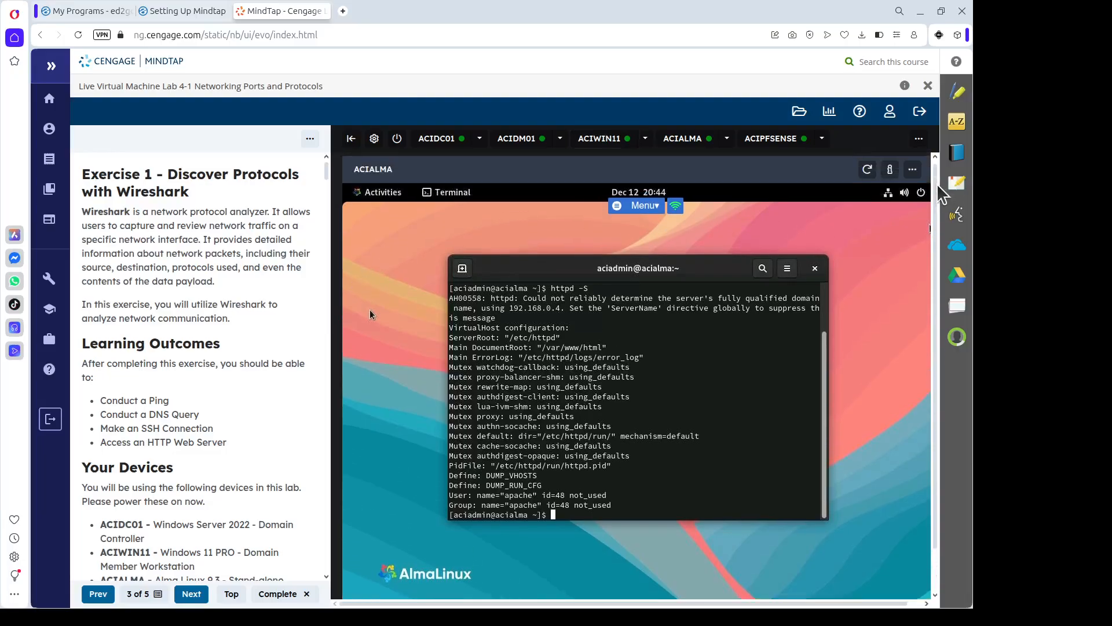
# Load localhost in Firefox to show the AlmaLinux Test Page, then switch to ACIWIN11.
pyautogui.click(381, 202)
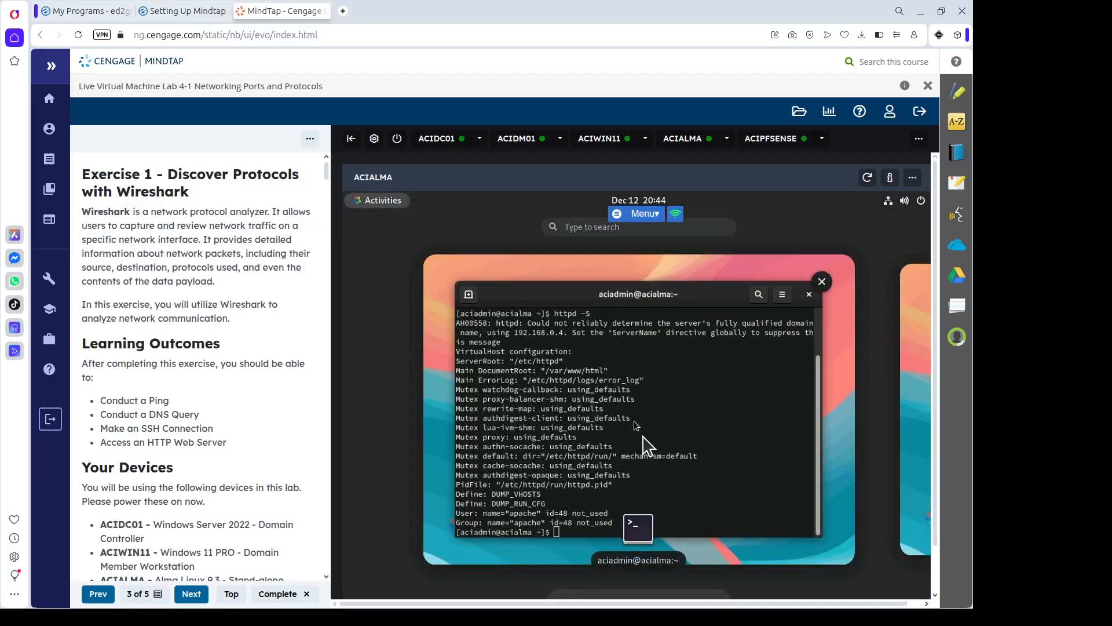
pyautogui.click(934, 570)
pyautogui.click(563, 556)
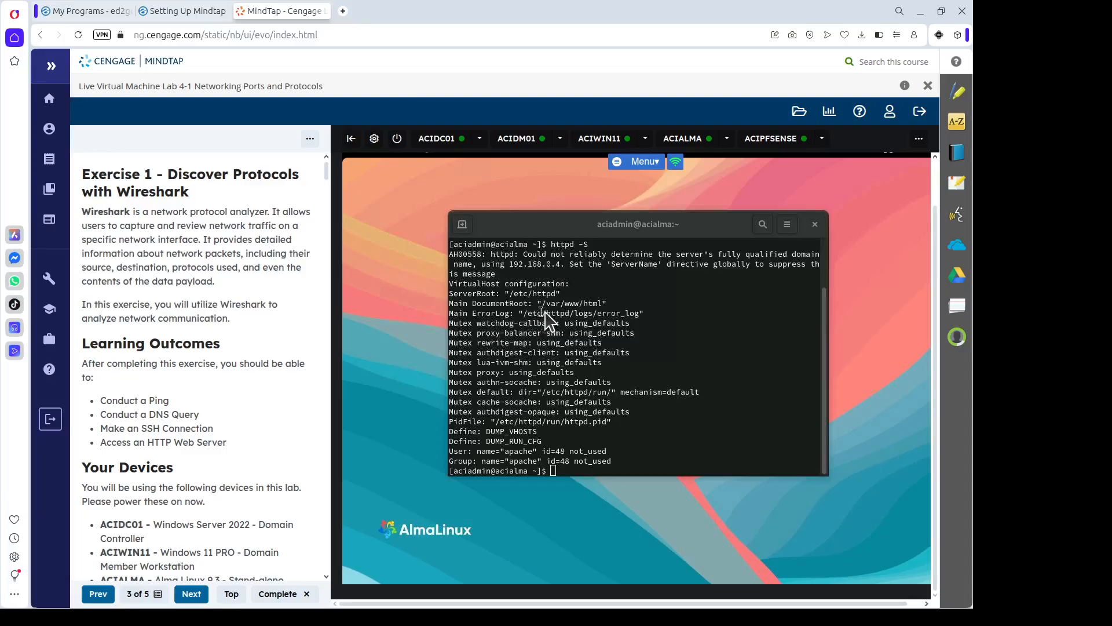
pyautogui.moveTo(545, 302); pyautogui.dragTo(606, 307)
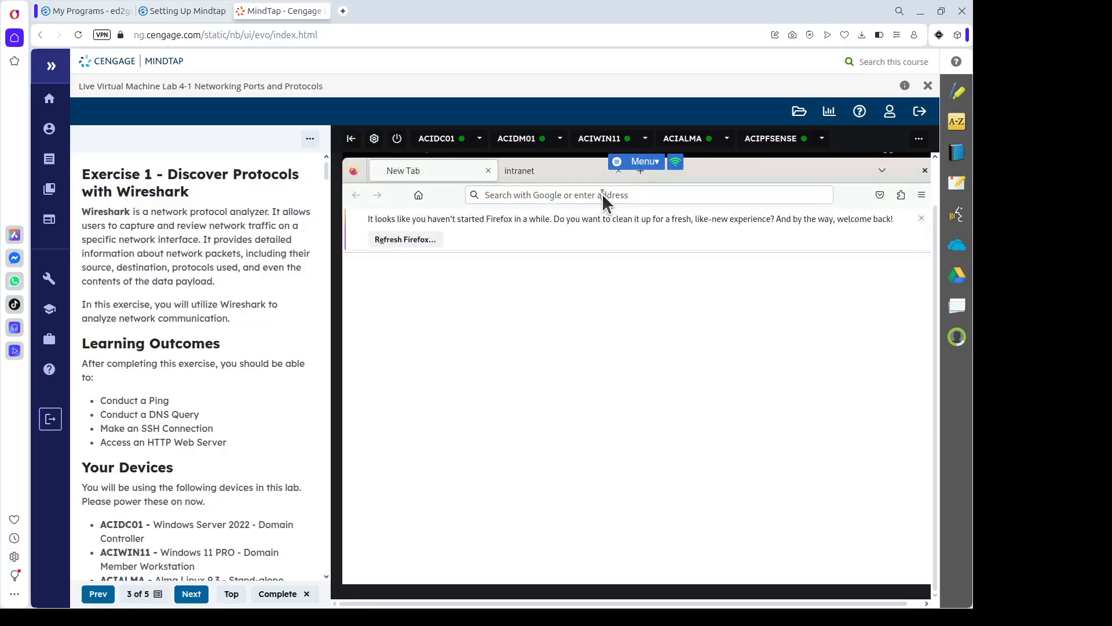
pyautogui.write('loc')
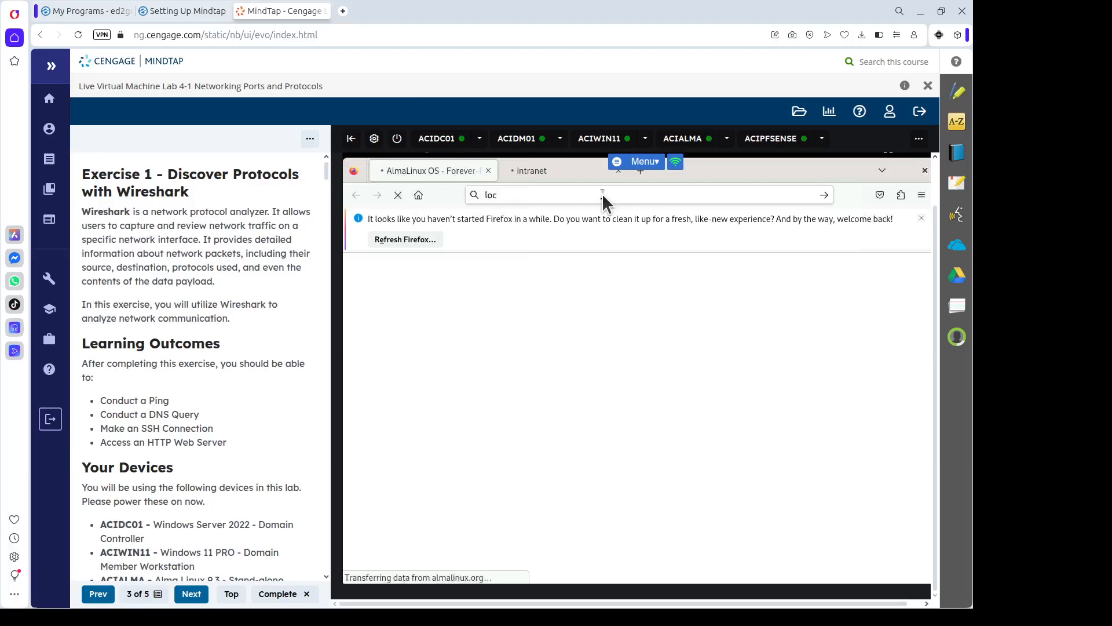
pyautogui.write('alhost')
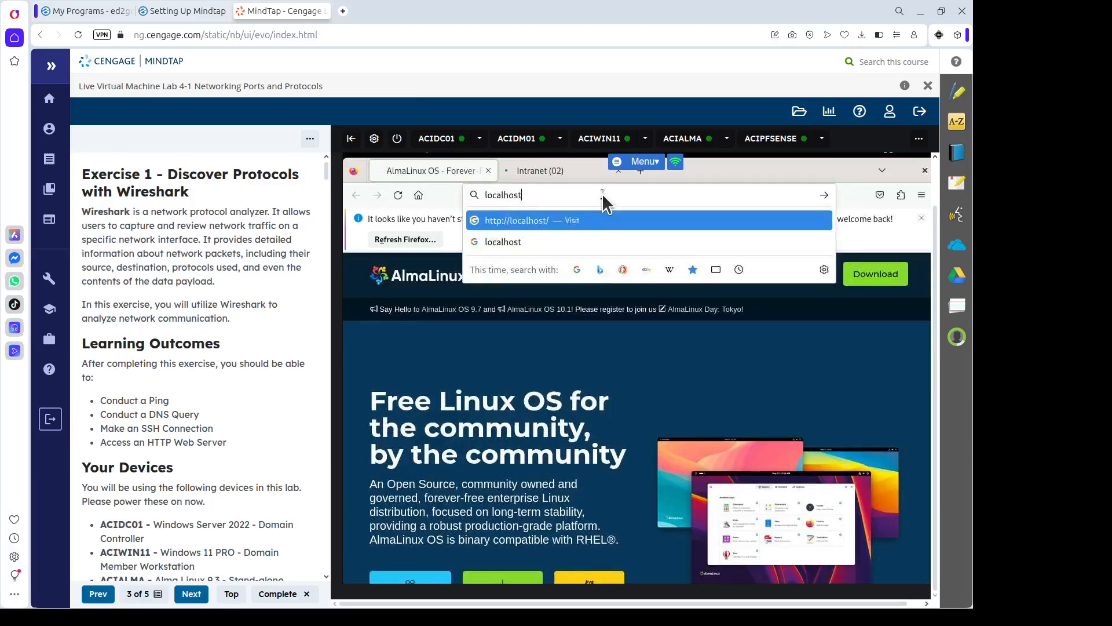
pyautogui.press('Return')
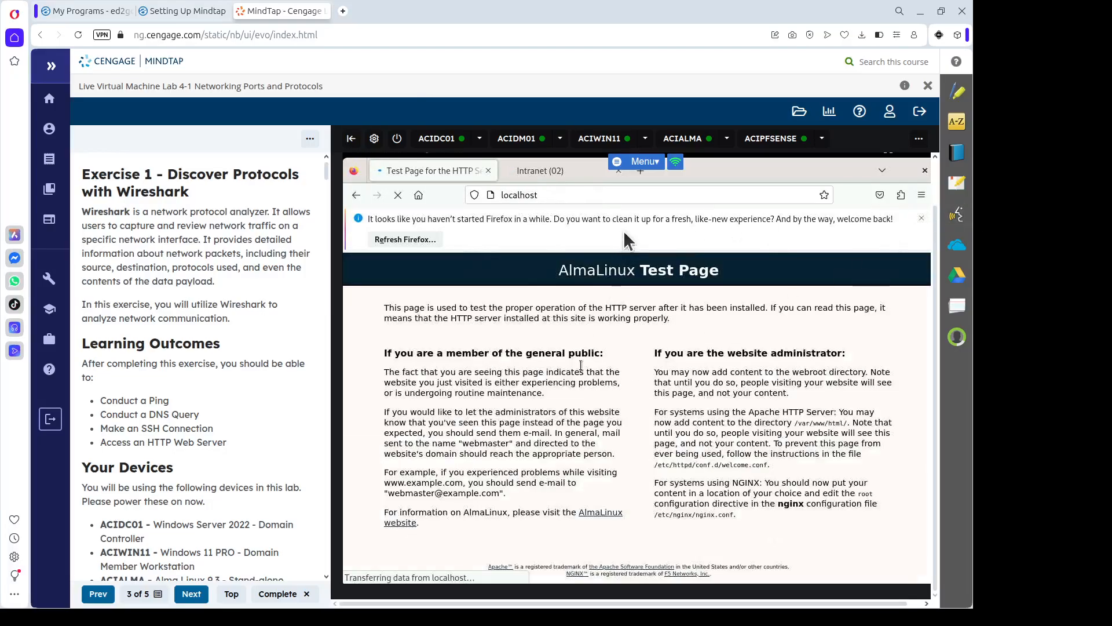
pyautogui.click(607, 141)
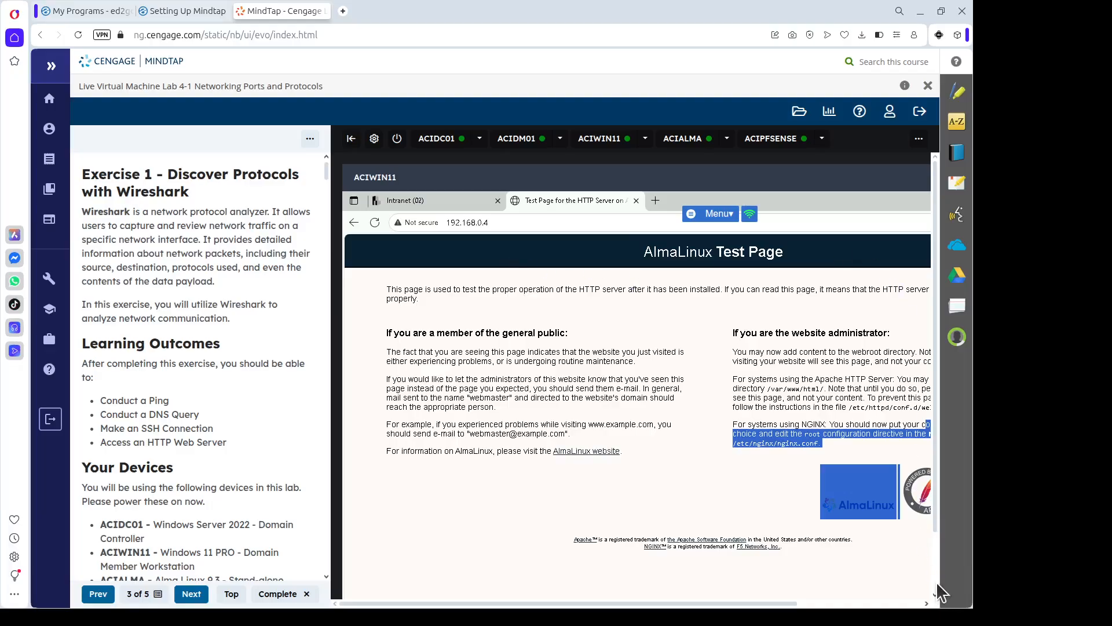
# Stop the Wireshark capture and filter to http, showing 71 of 16292 packets.
pyautogui.scroll(-2, 934, 576)
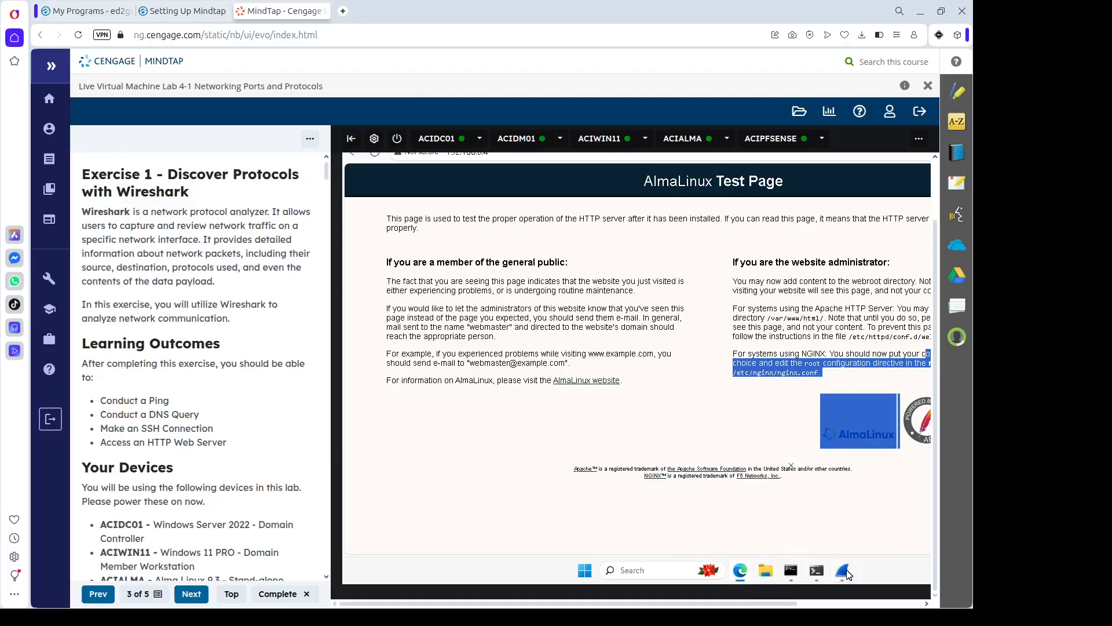
pyautogui.moveTo(847, 574)
pyautogui.click(841, 510)
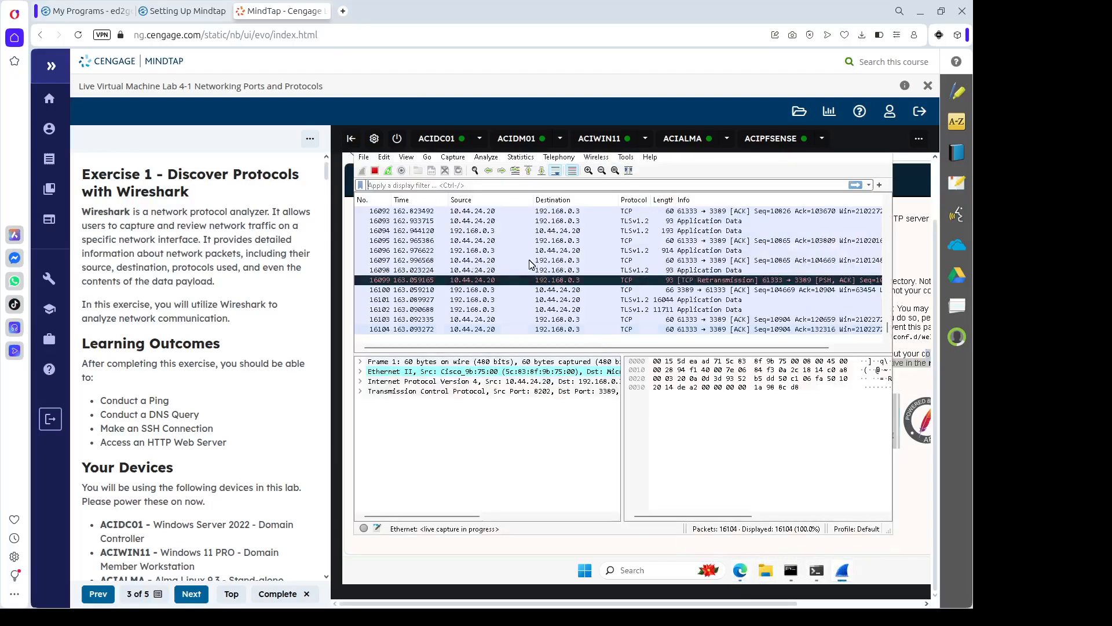
pyautogui.click(375, 171)
pyautogui.click(390, 186)
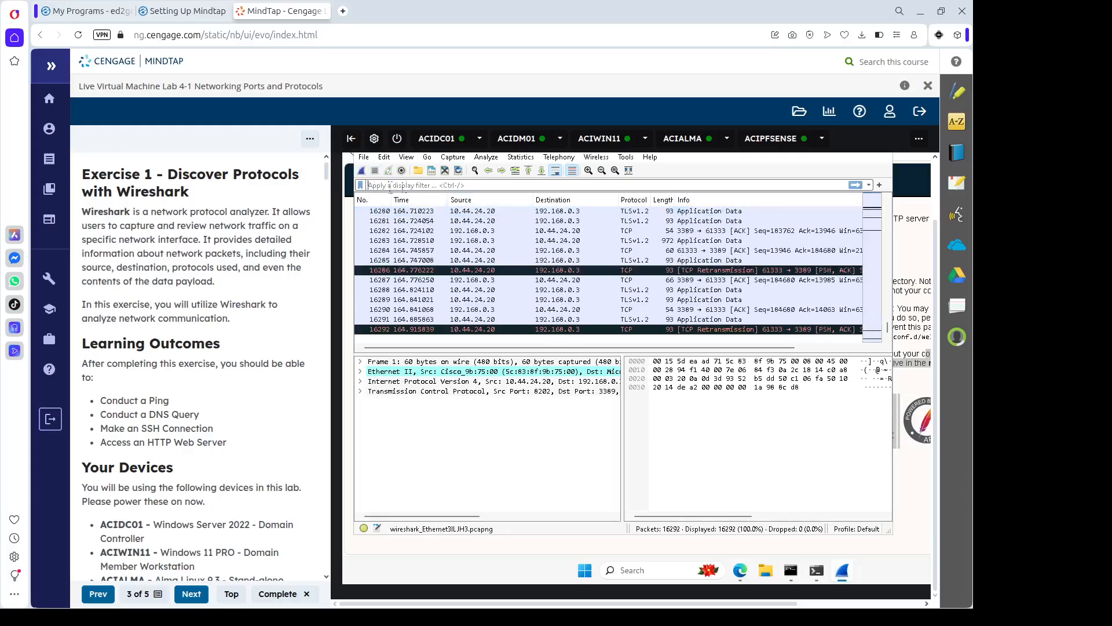
pyautogui.write('http')
pyautogui.press('Return')
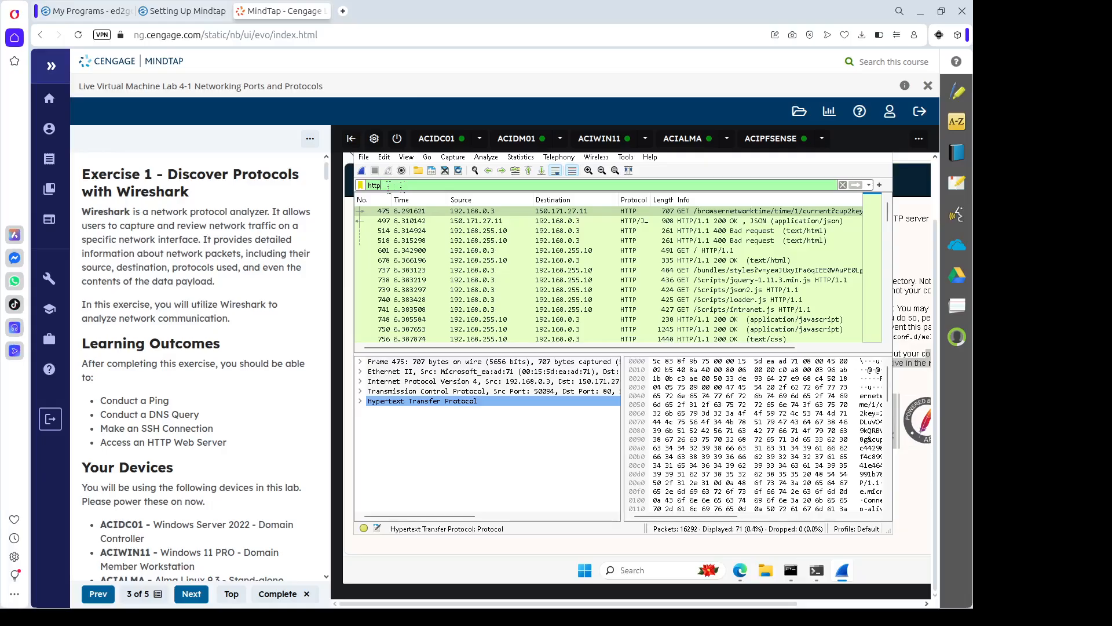
# Inspect packets 475 and 497, then clear the http display filter.
pyautogui.click(510, 214)
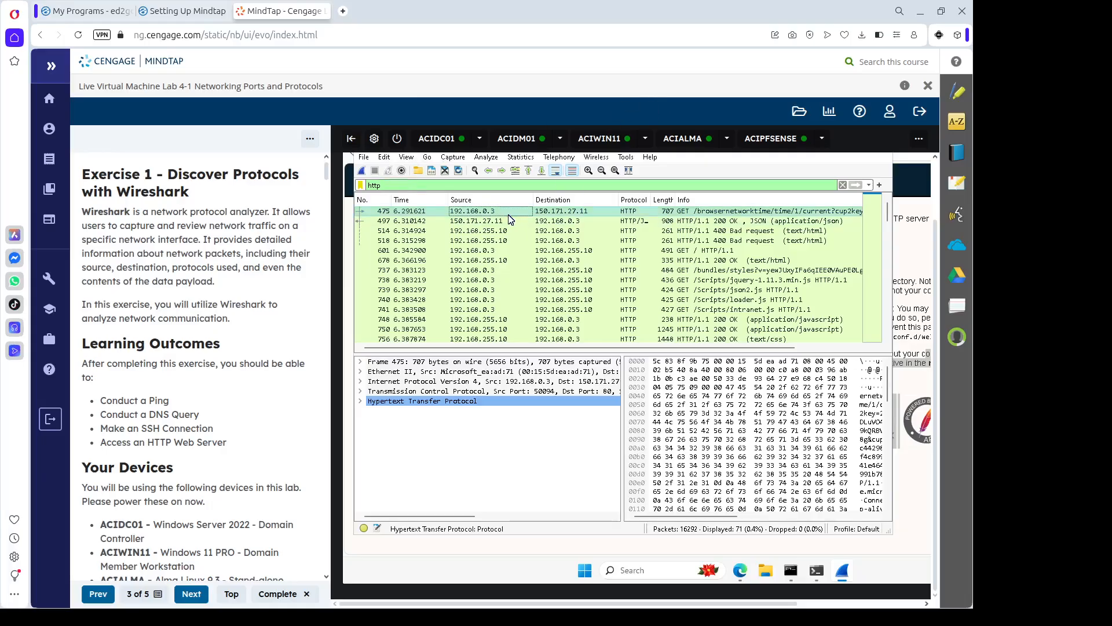
pyautogui.click(556, 225)
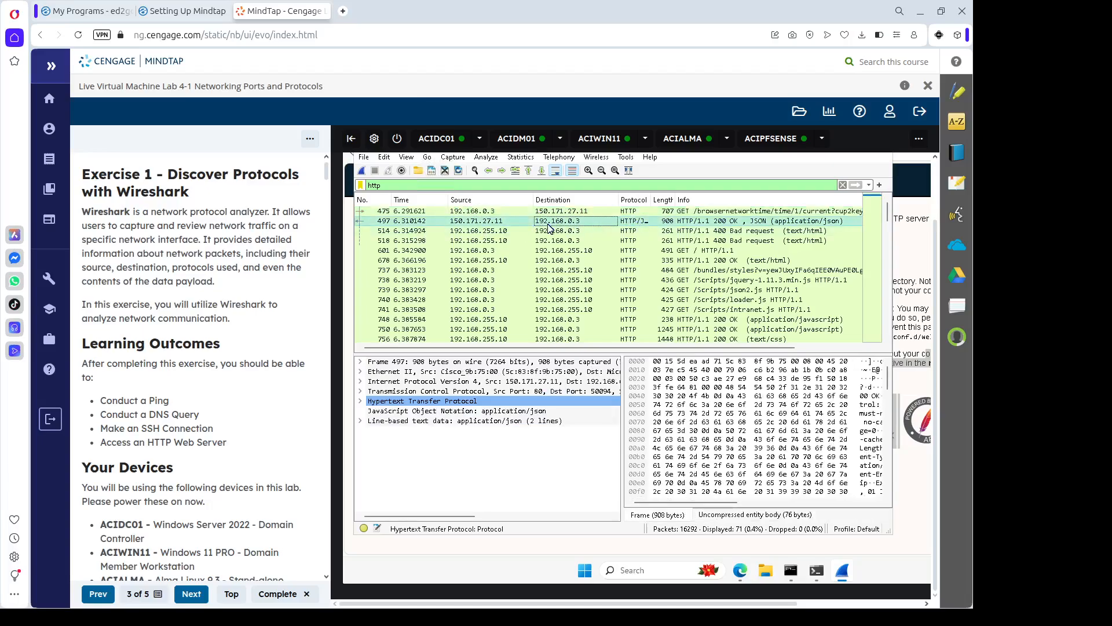
pyautogui.click(490, 185)
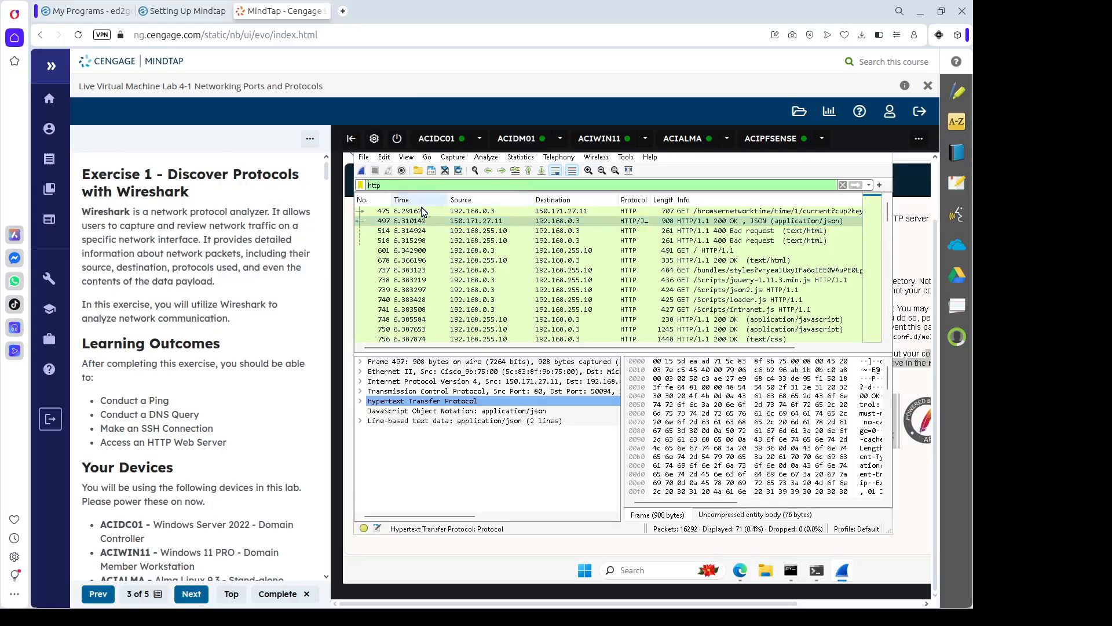
pyautogui.press('Delete')
pyautogui.press('Delete')
pyautogui.press('Delete')
pyautogui.press('Delete')
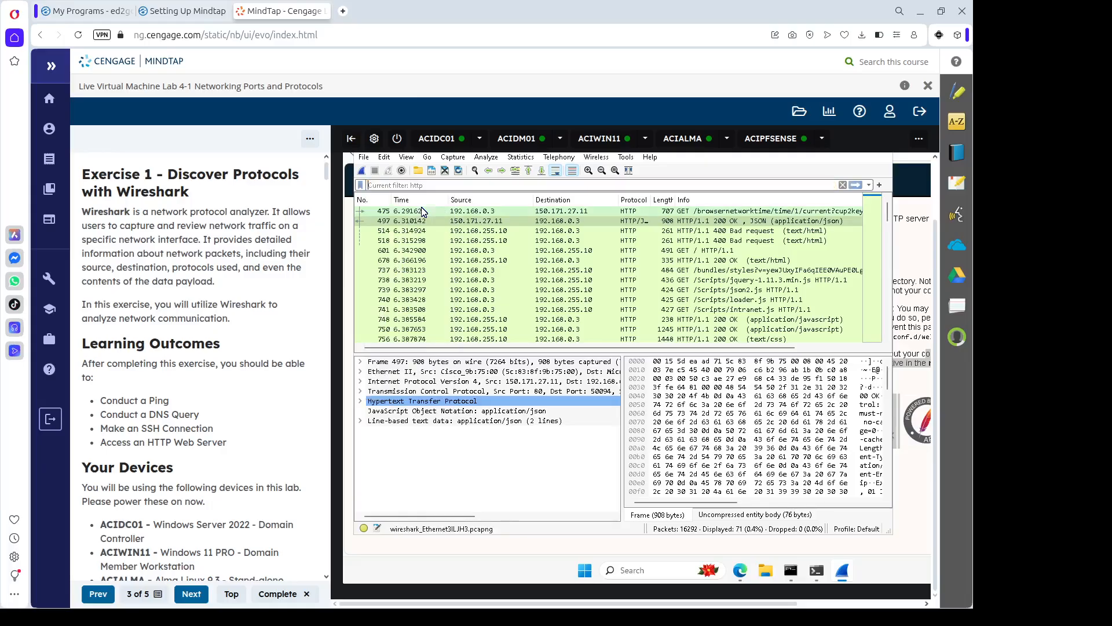
# Apply the display filter ip.addr == 192.168.0.3 to show 16260 packets.
pyautogui.write('ip')
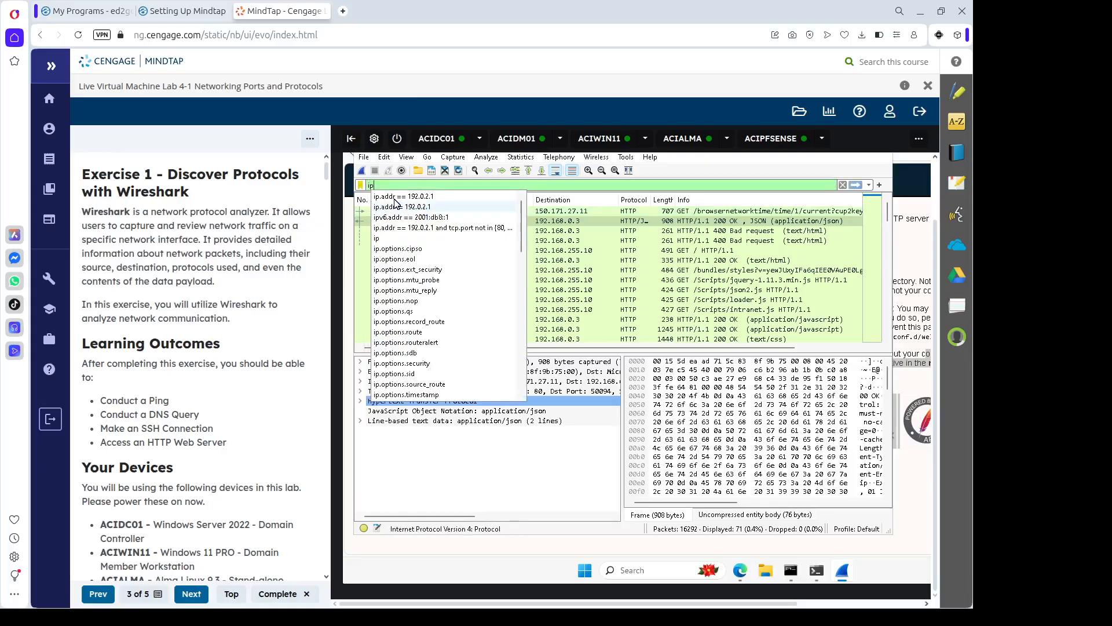
pyautogui.click(420, 197)
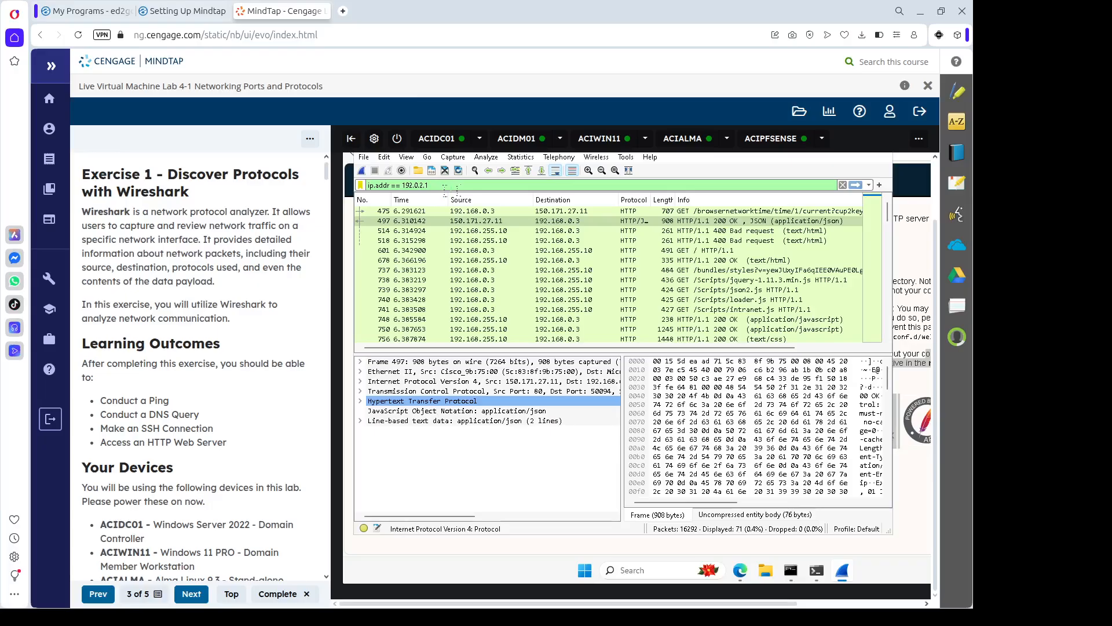
pyautogui.press('BackSpace')
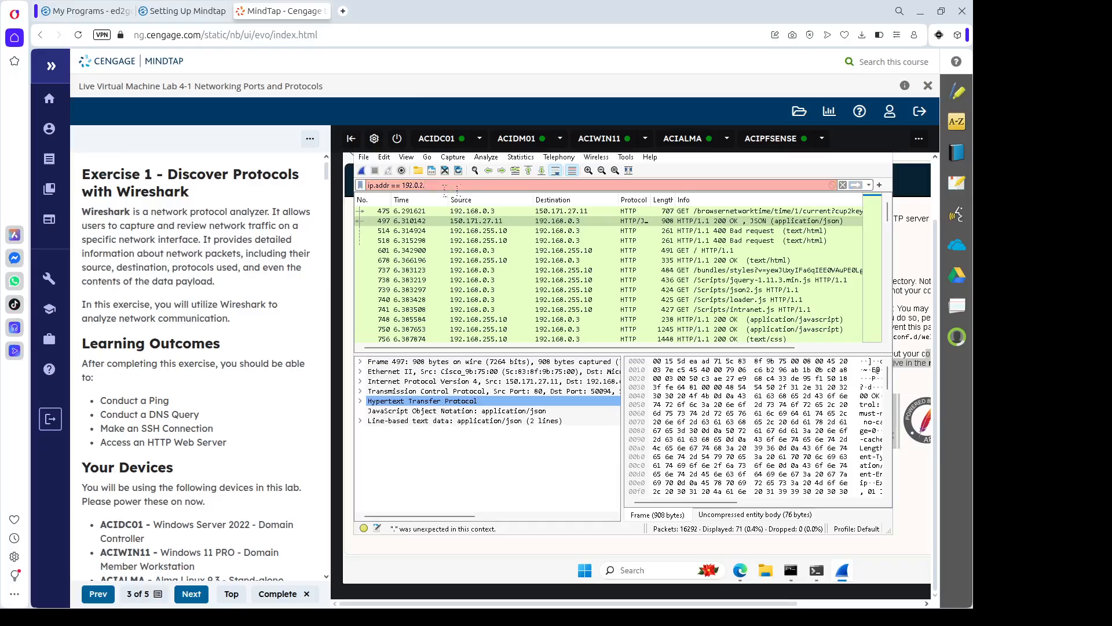
pyautogui.write('3')
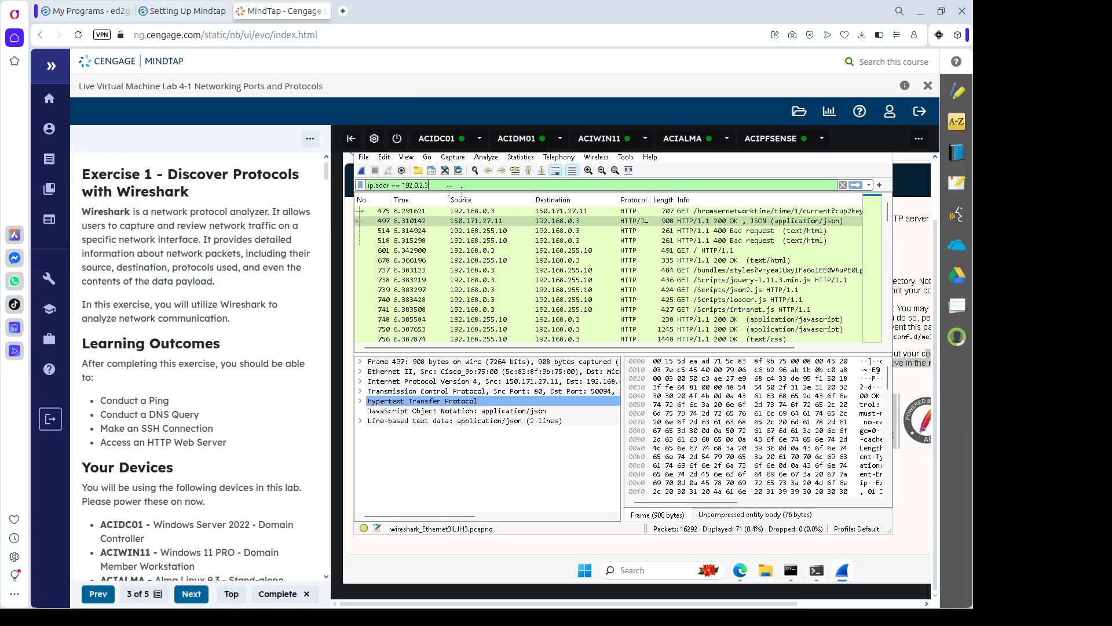
pyautogui.press('BackSpace')
pyautogui.press('BackSpace')
pyautogui.press('BackSpace')
pyautogui.press('BackSpace')
pyautogui.press('BackSpace')
pyautogui.write('16')
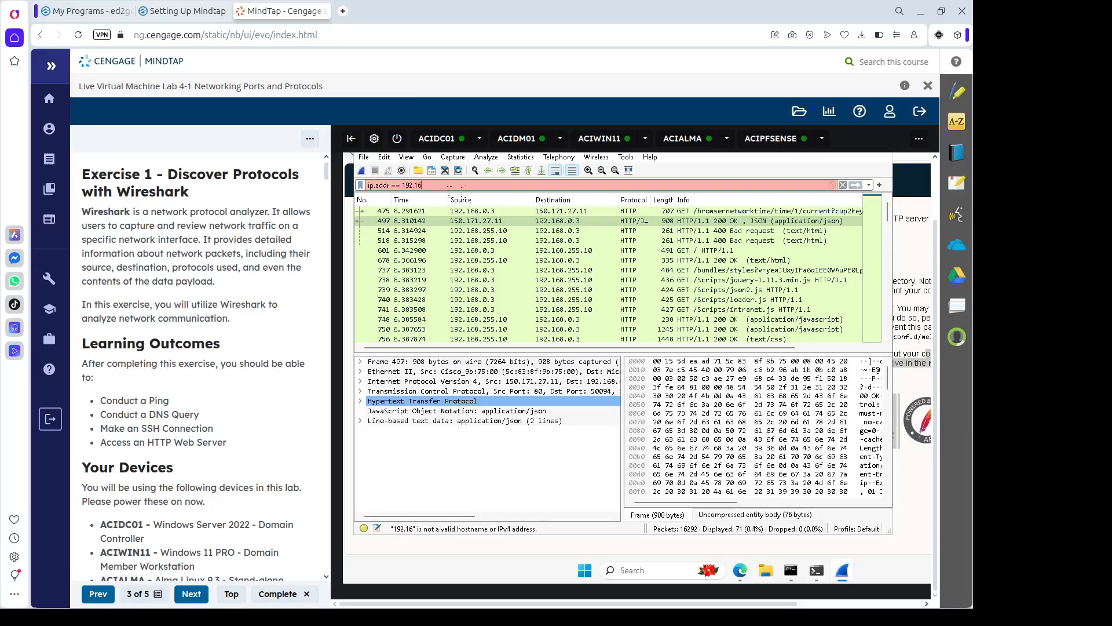
pyautogui.write('8.0.3')
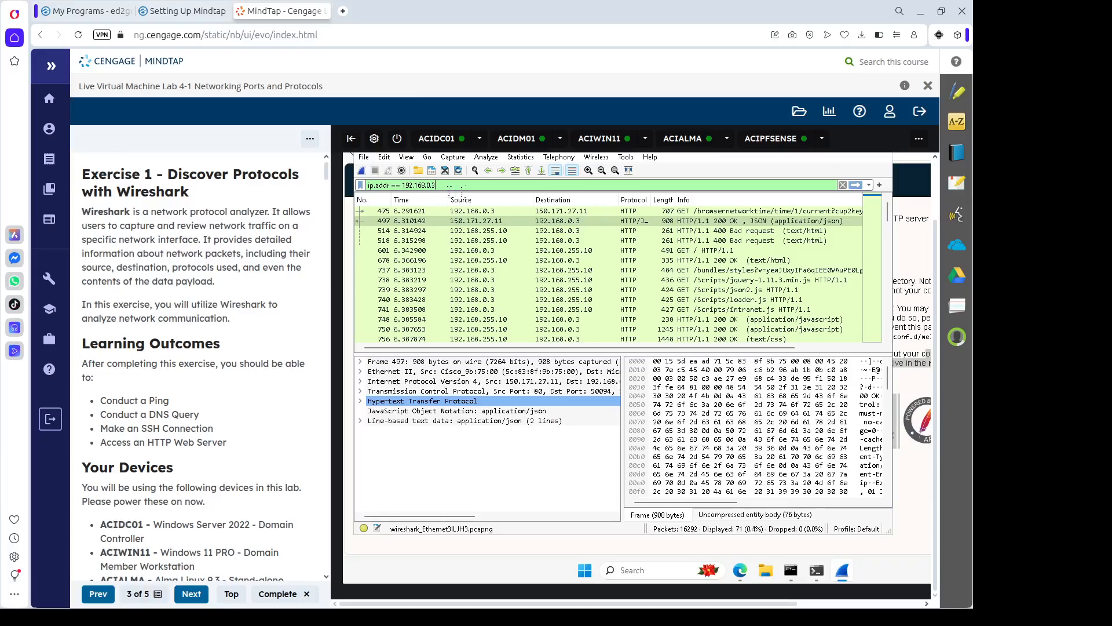
pyautogui.press('Return')
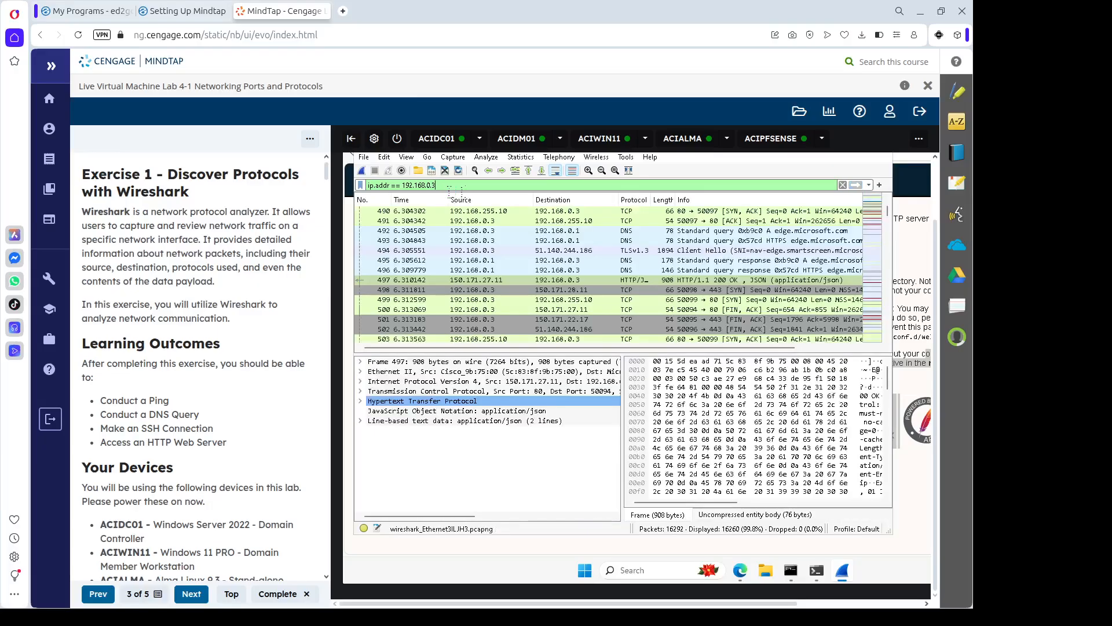
# Change the display filter to ip.addr == 192.168.0.4, leaving 38 packets.
pyautogui.press('BackSpace')
pyautogui.write('4')
pyautogui.press('Return')
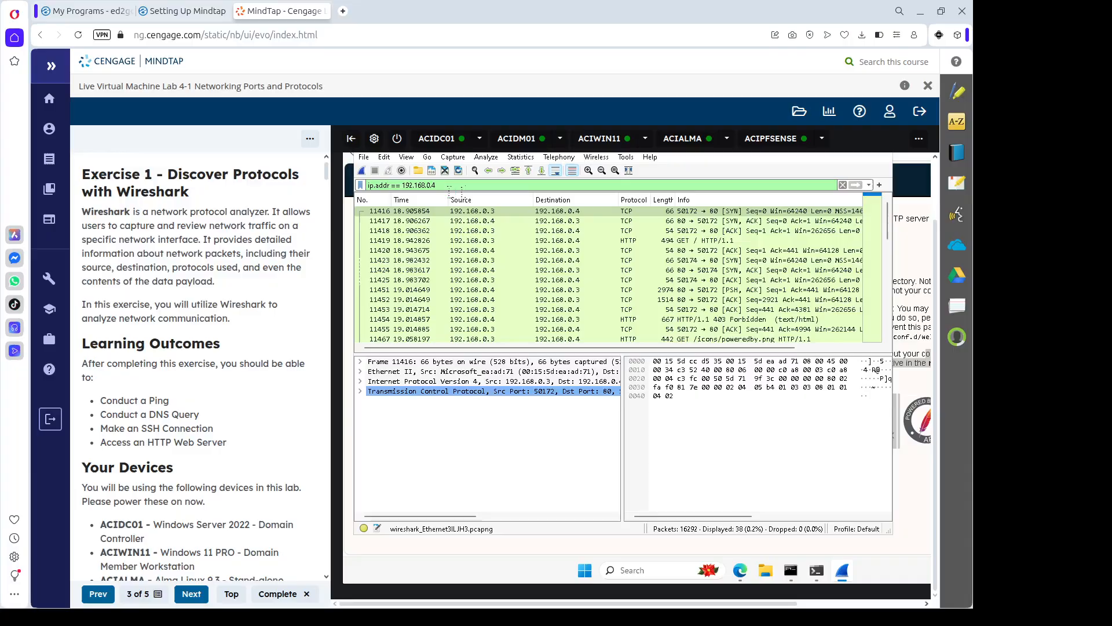
# Inspect the first handshake packets and the HTTP GET request for poweredby.png.
pyautogui.click(558, 213)
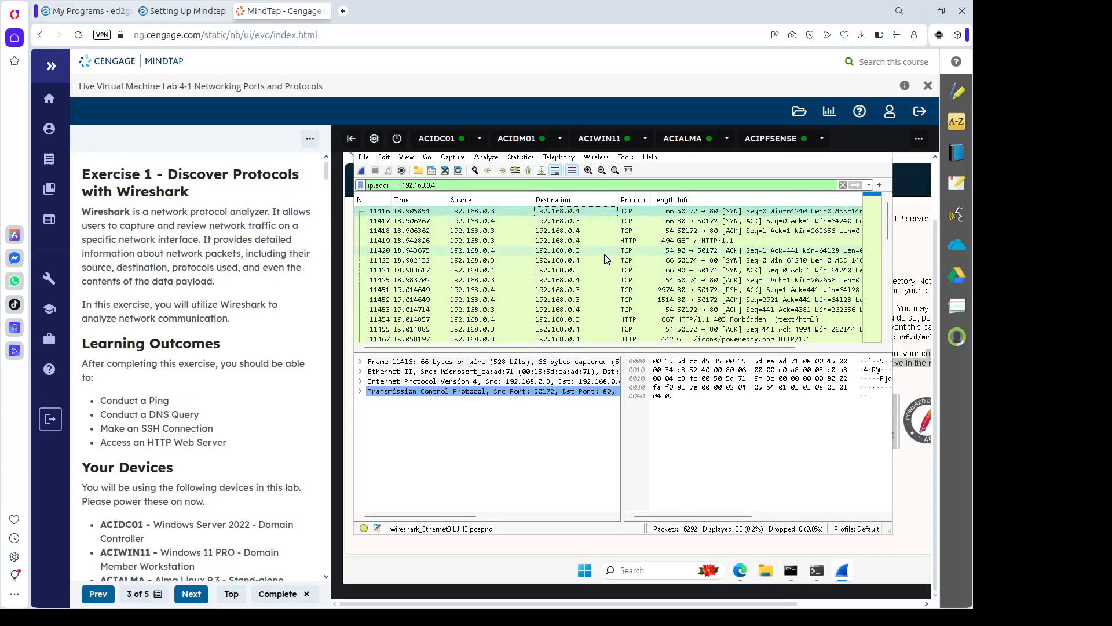
pyautogui.click(629, 232)
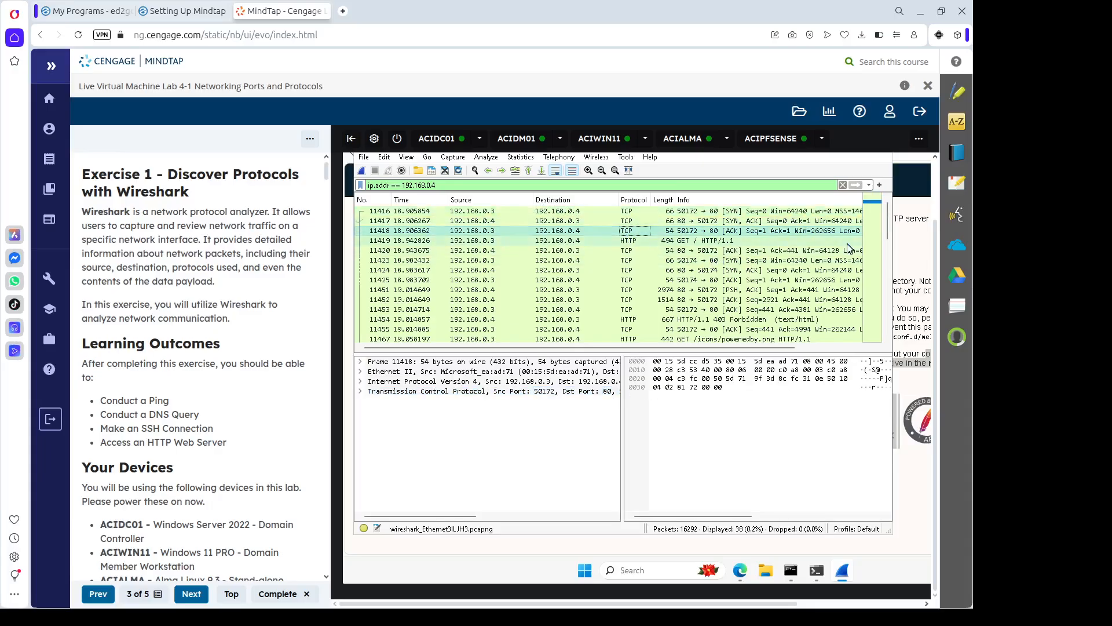
pyautogui.press('Down')
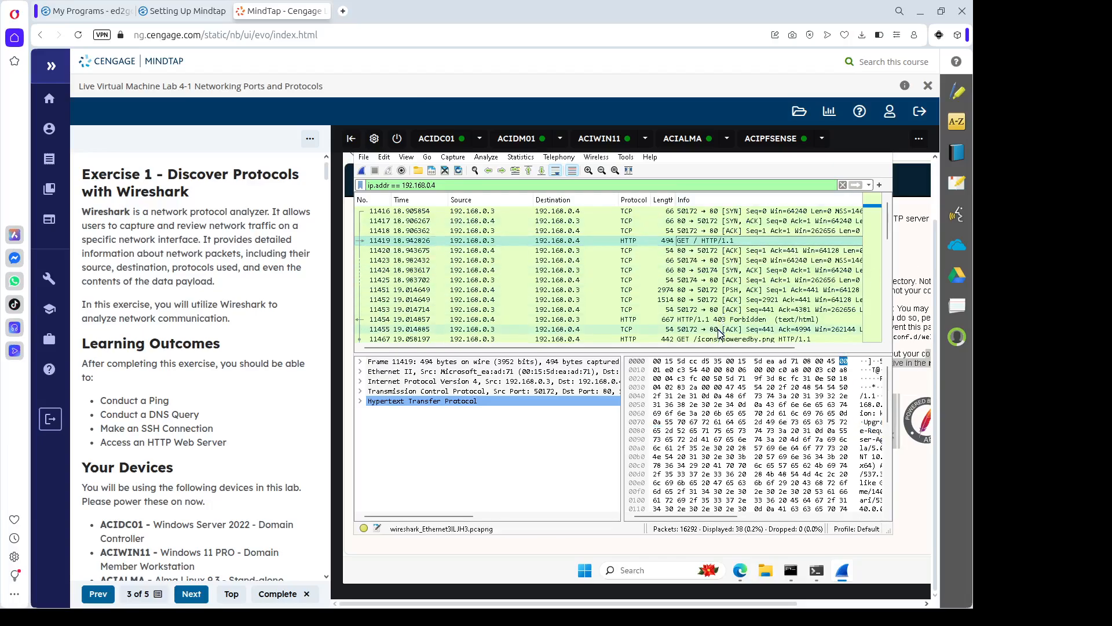
pyautogui.moveTo(707, 351); pyautogui.dragTo(745, 351)
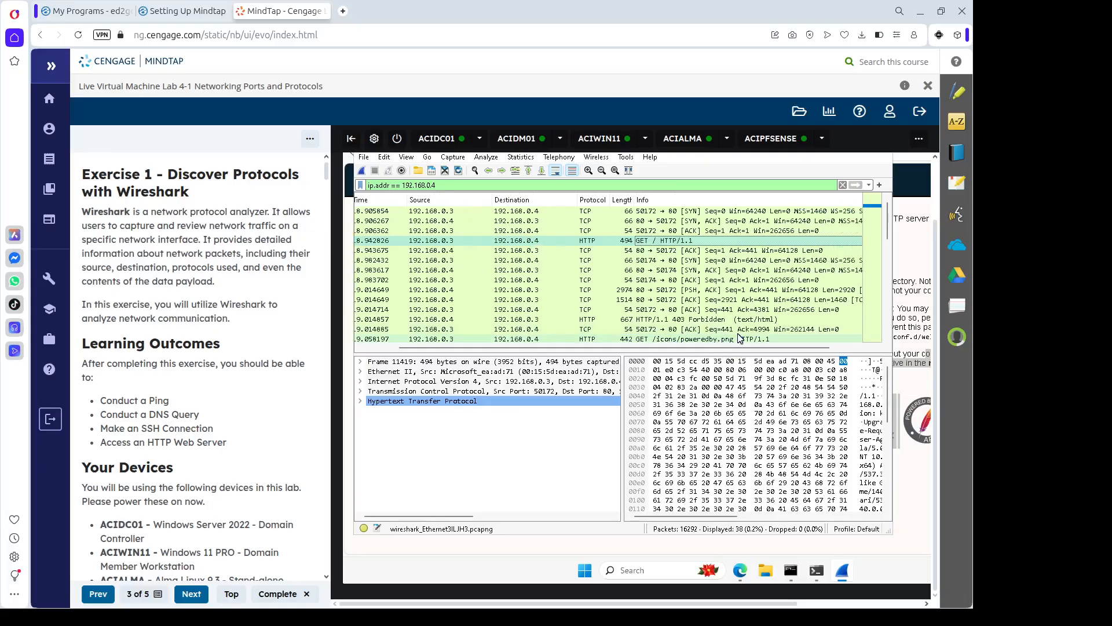
pyautogui.click(763, 338)
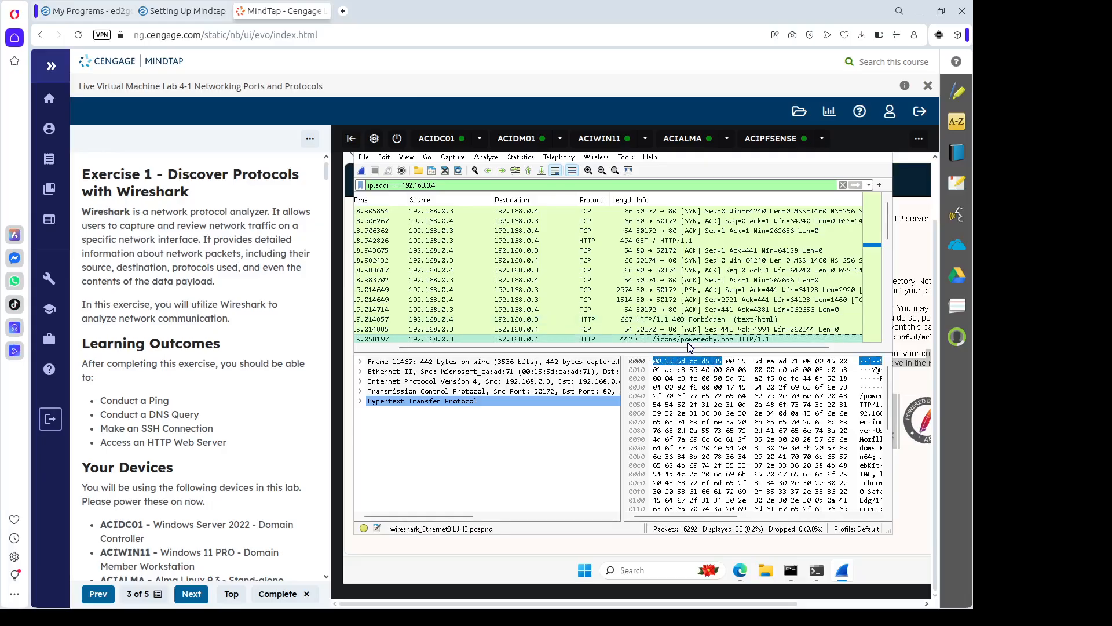
pyautogui.scroll(-1, 691, 346)
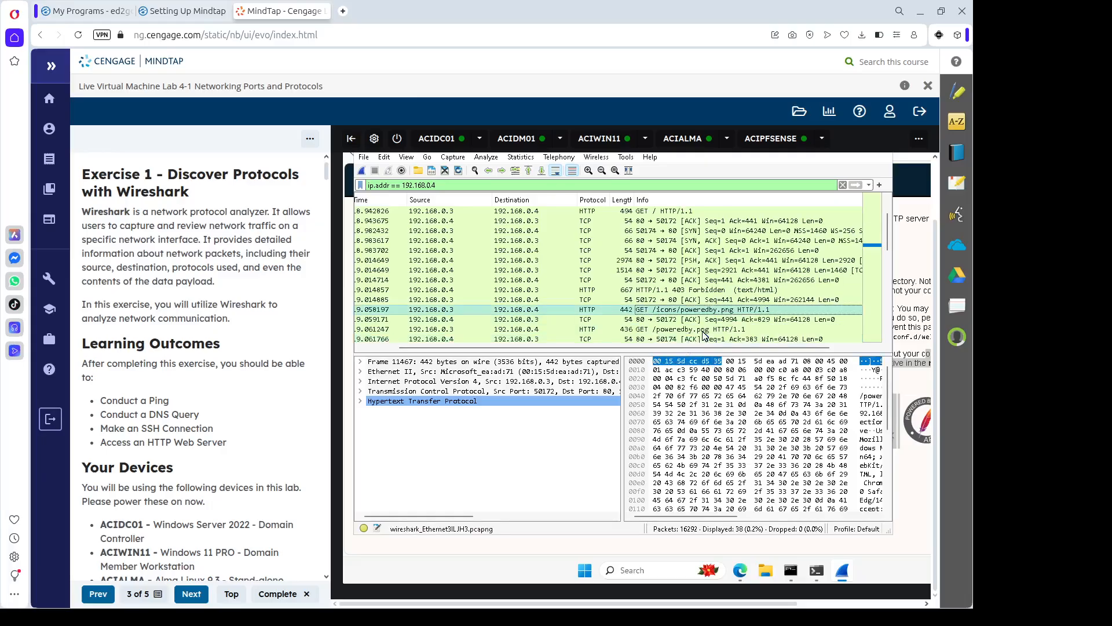
# Check the server's TCP acknowledgement, then revisit the poweredby.png GET request details.
pyautogui.rightClick(718, 318)
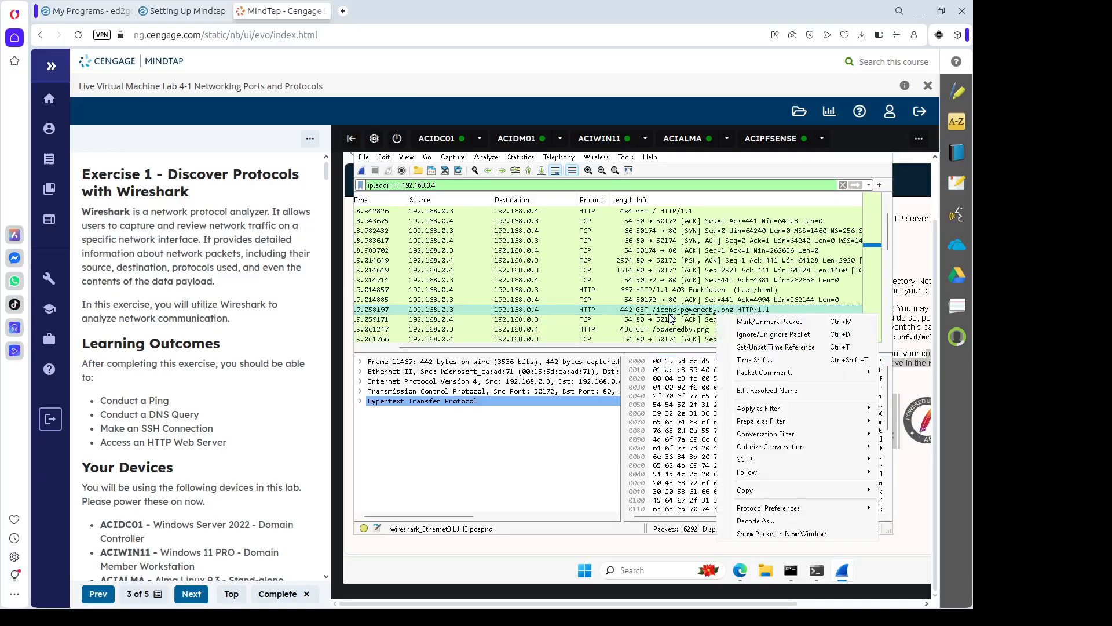
pyautogui.click(649, 318)
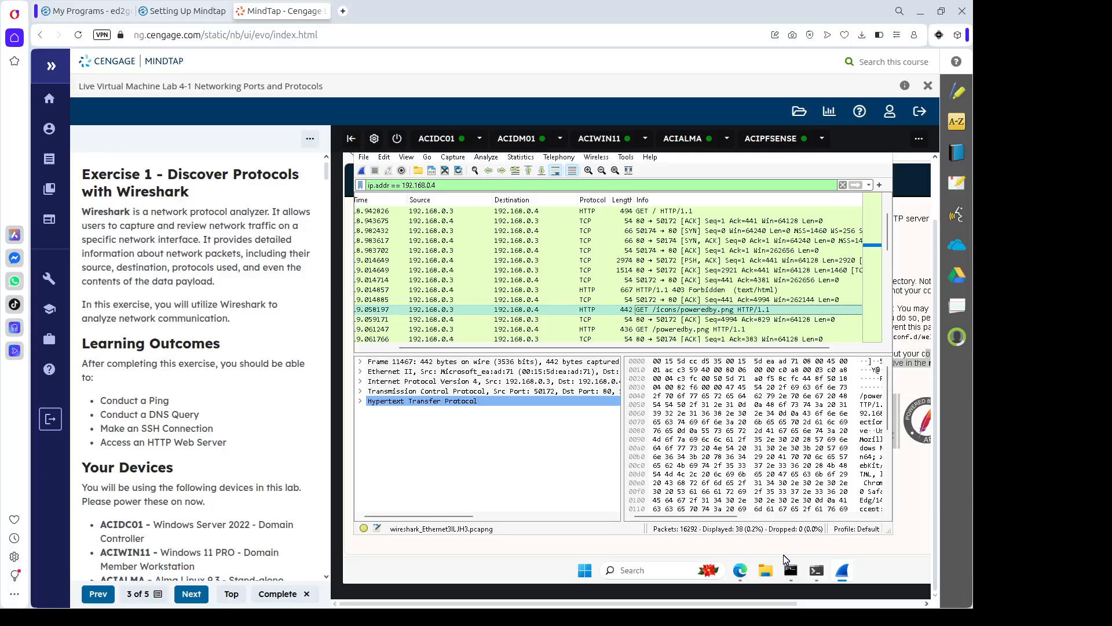
pyautogui.moveTo(813, 575)
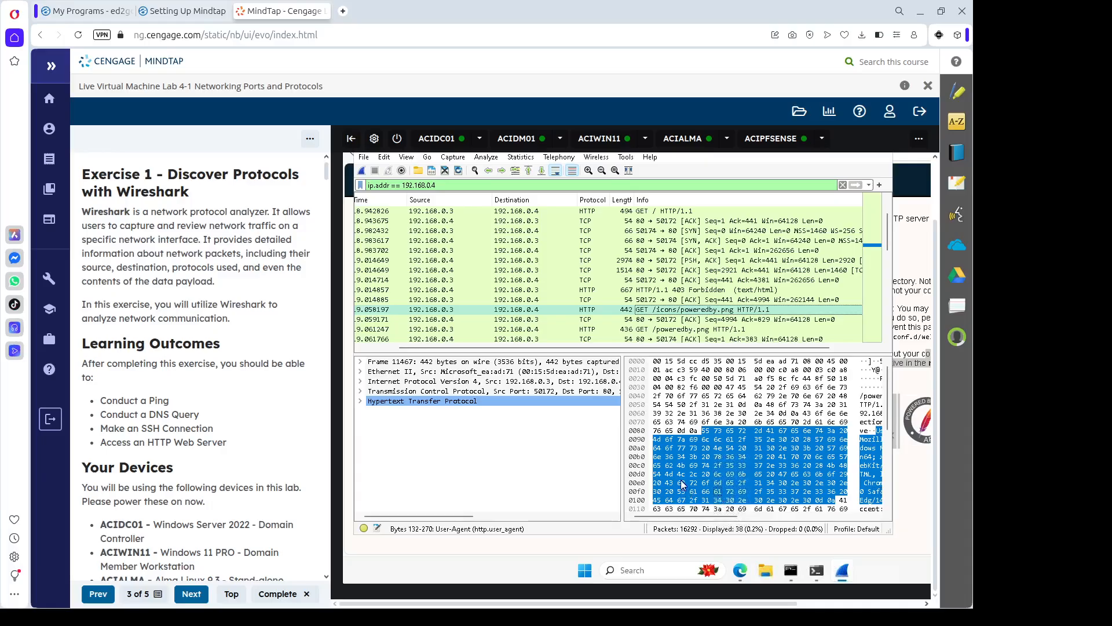
pyautogui.click(507, 319)
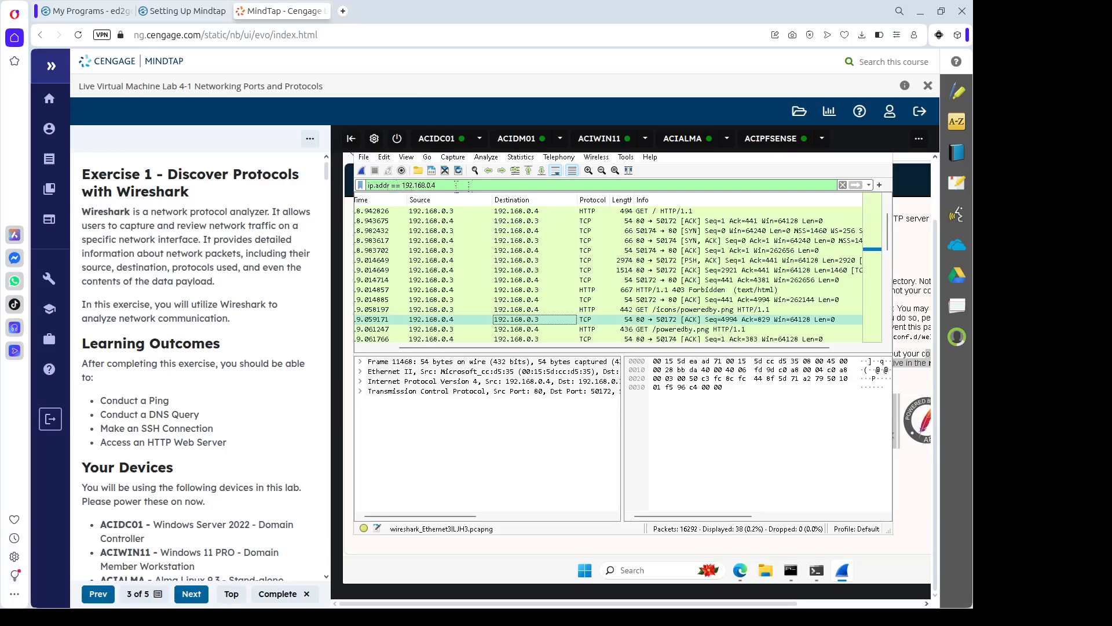
pyautogui.click(455, 184)
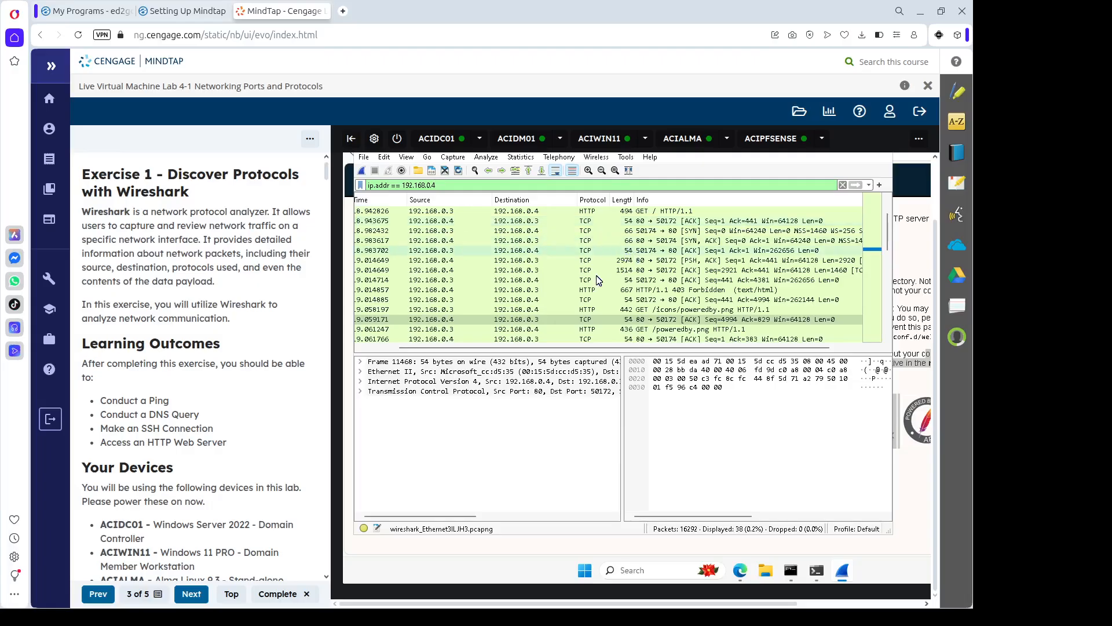
pyautogui.click(577, 311)
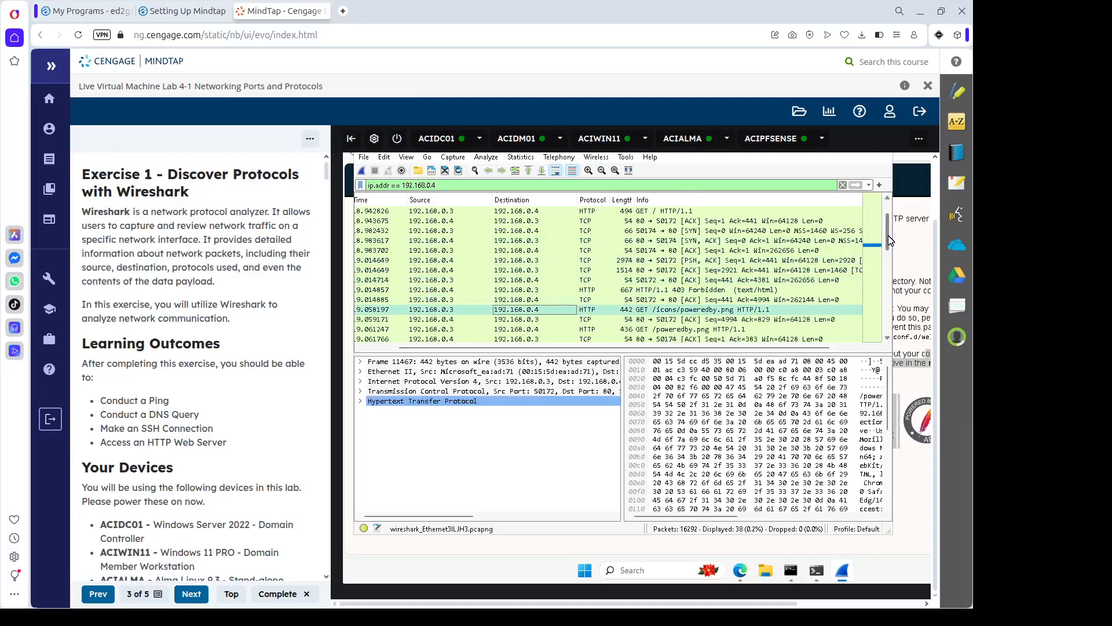
pyautogui.scroll(1, 888, 225)
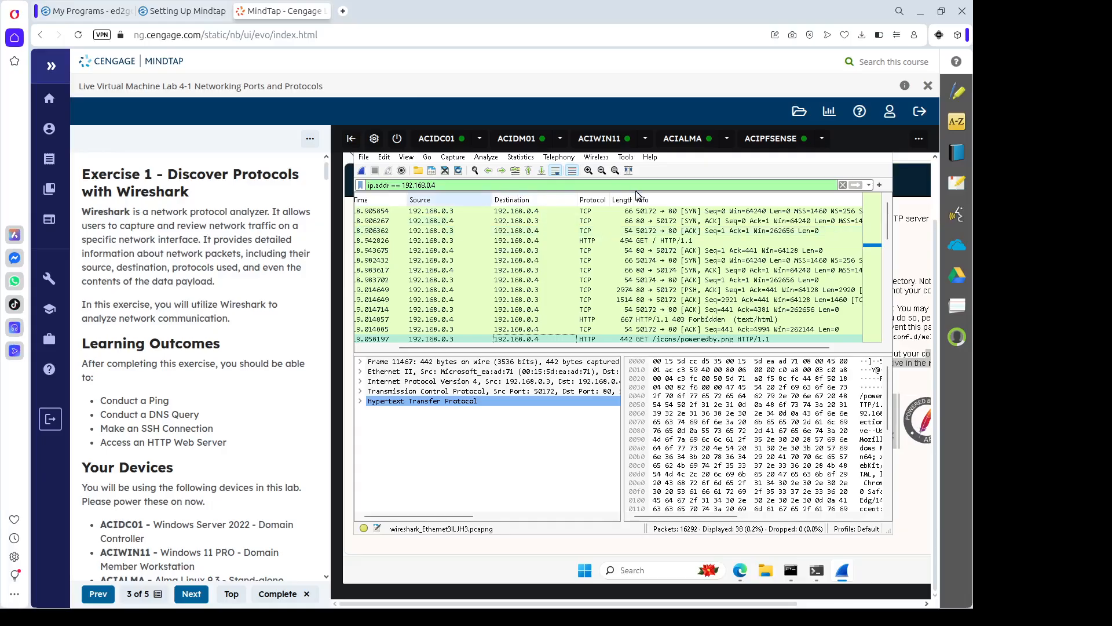
# Search the filtered packets by String type for the text pass.
pyautogui.hotkey('ctrl', 'f')
pyautogui.click(663, 202)
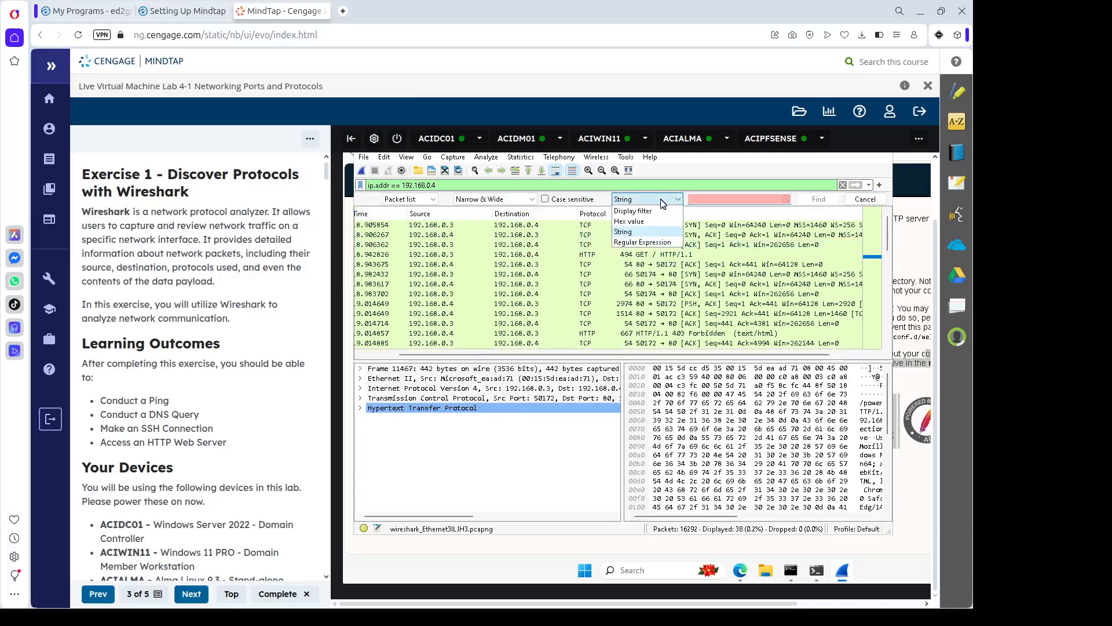
pyautogui.click(712, 200)
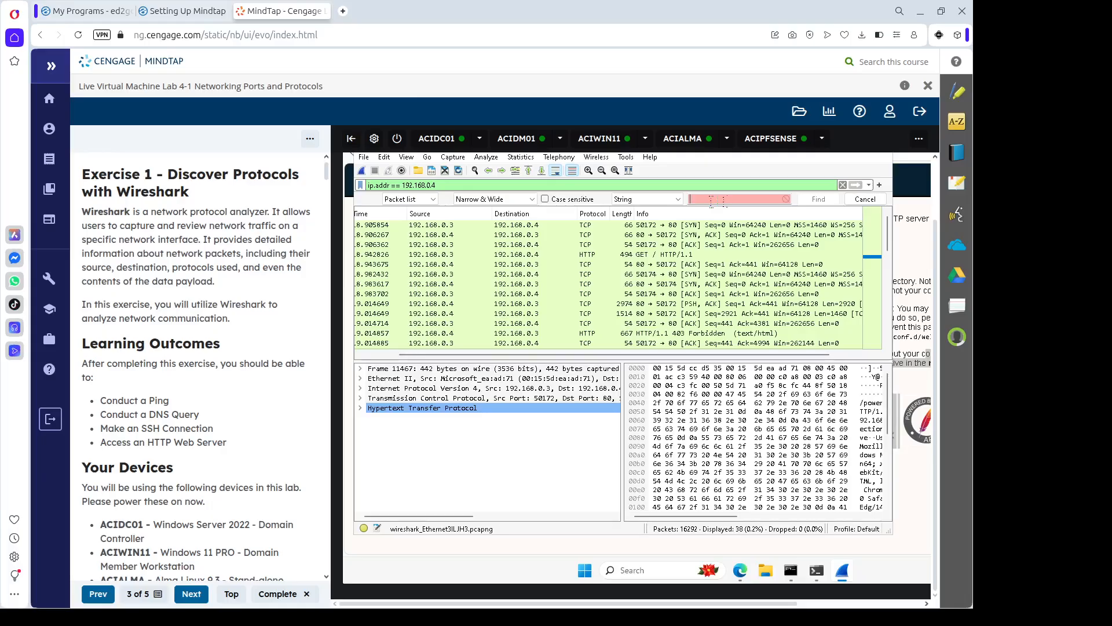
pyautogui.write('pass')
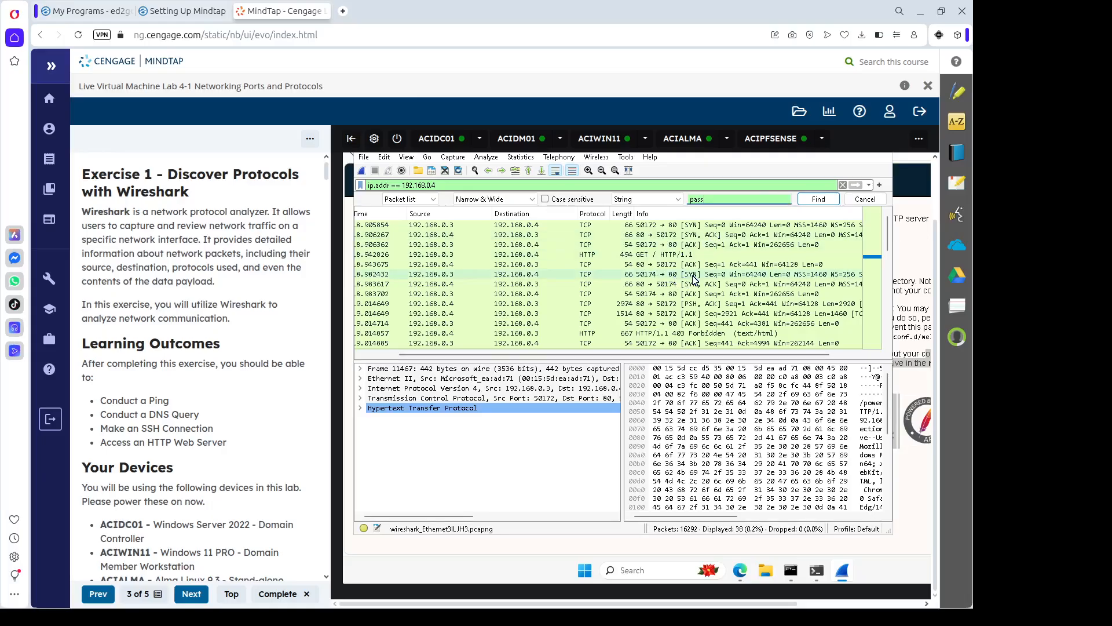
pyautogui.scroll(-5, 716, 297)
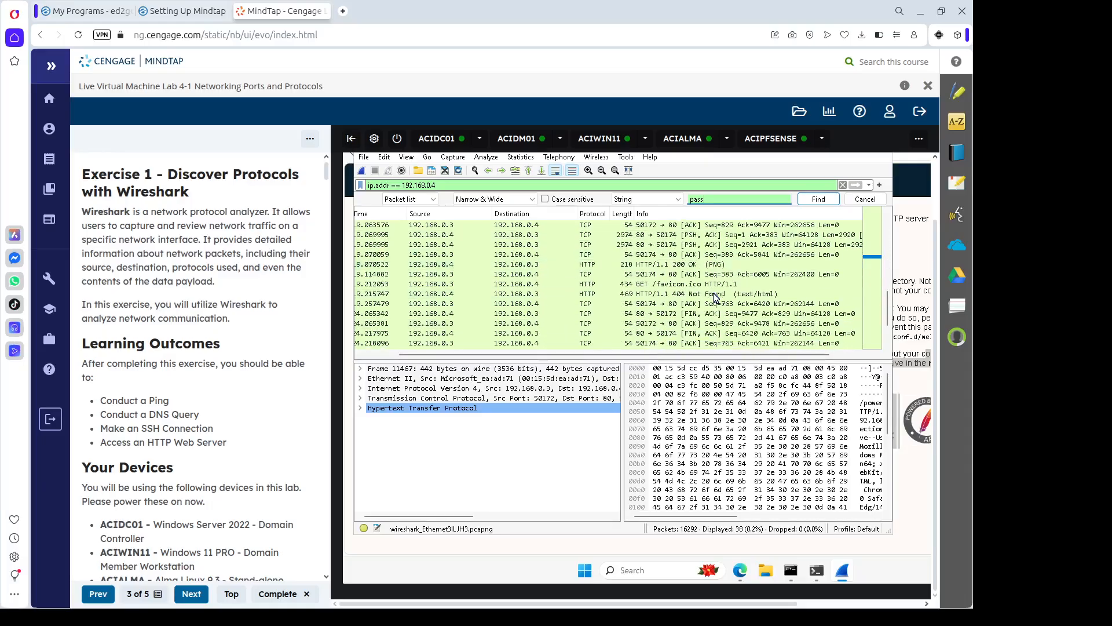
pyautogui.scroll(-2, 715, 297)
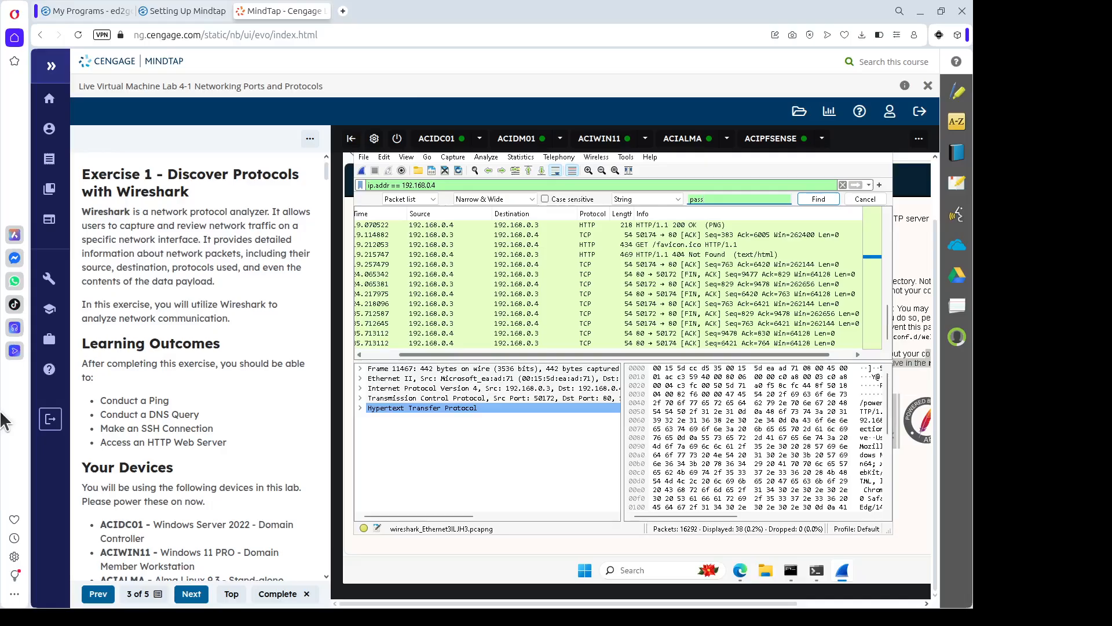
# Return to the top of the packet list and inspect the 50174→80 SYN packet.
pyautogui.scroll(-15, 199, 394)
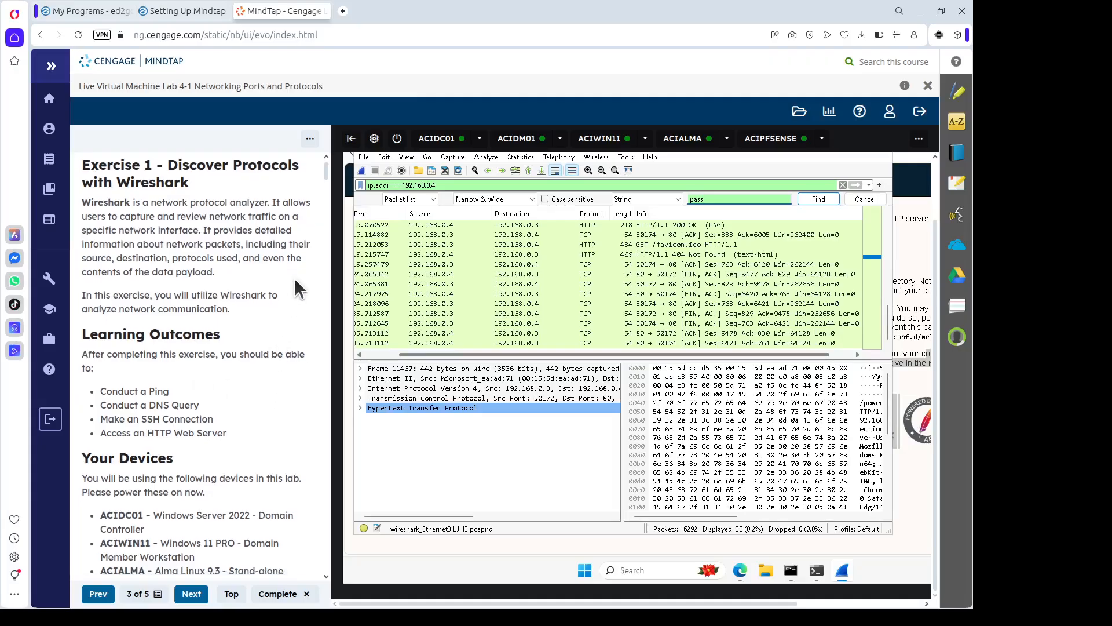
pyautogui.scroll(-7, 264, 357)
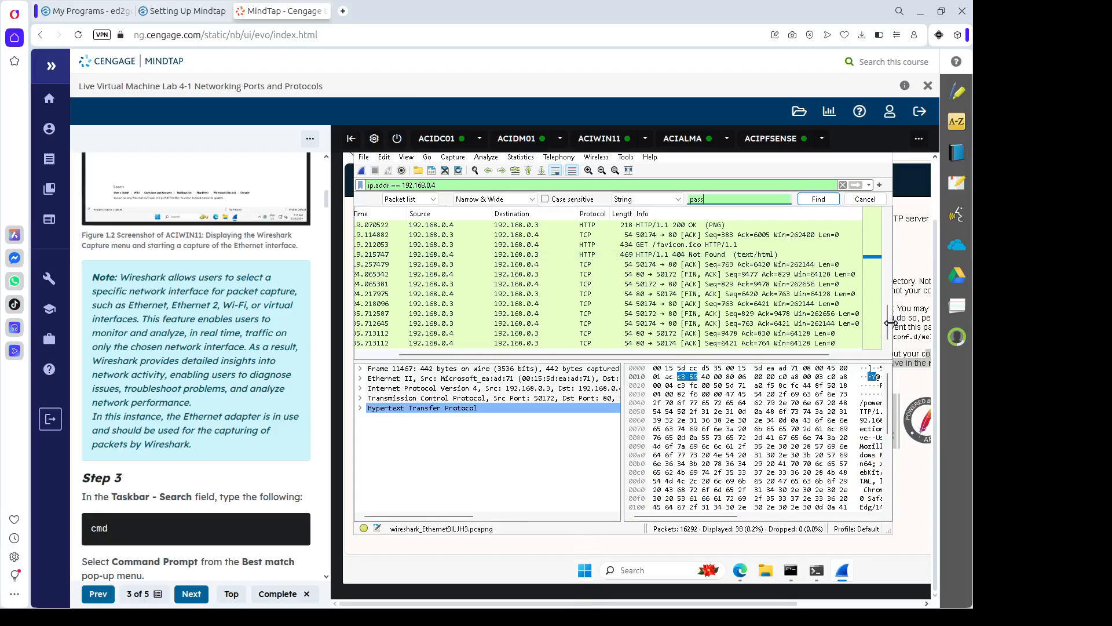
pyautogui.scroll(2, 892, 295)
pyautogui.moveTo(893, 295); pyautogui.dragTo(883, 344)
pyautogui.moveTo(889, 255); pyautogui.dragTo(888, 240)
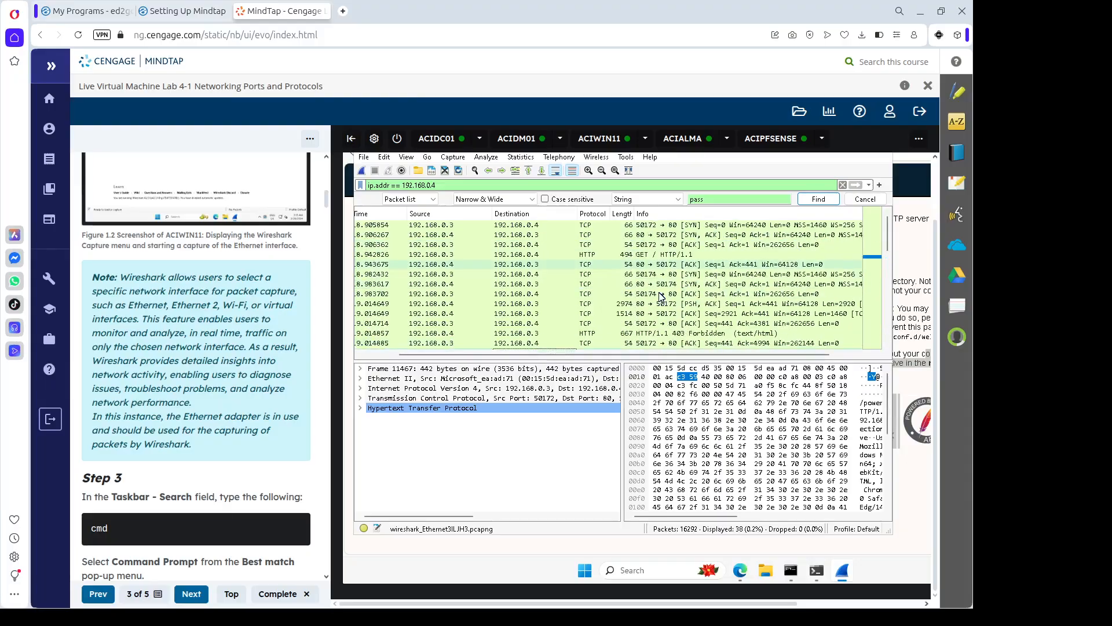
pyautogui.click(537, 275)
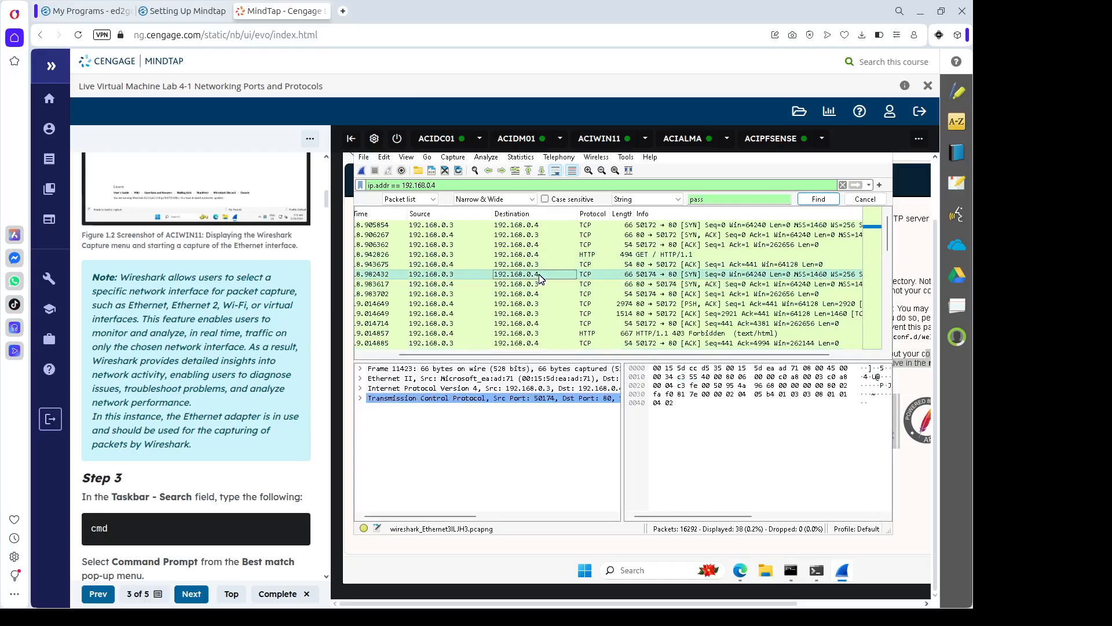